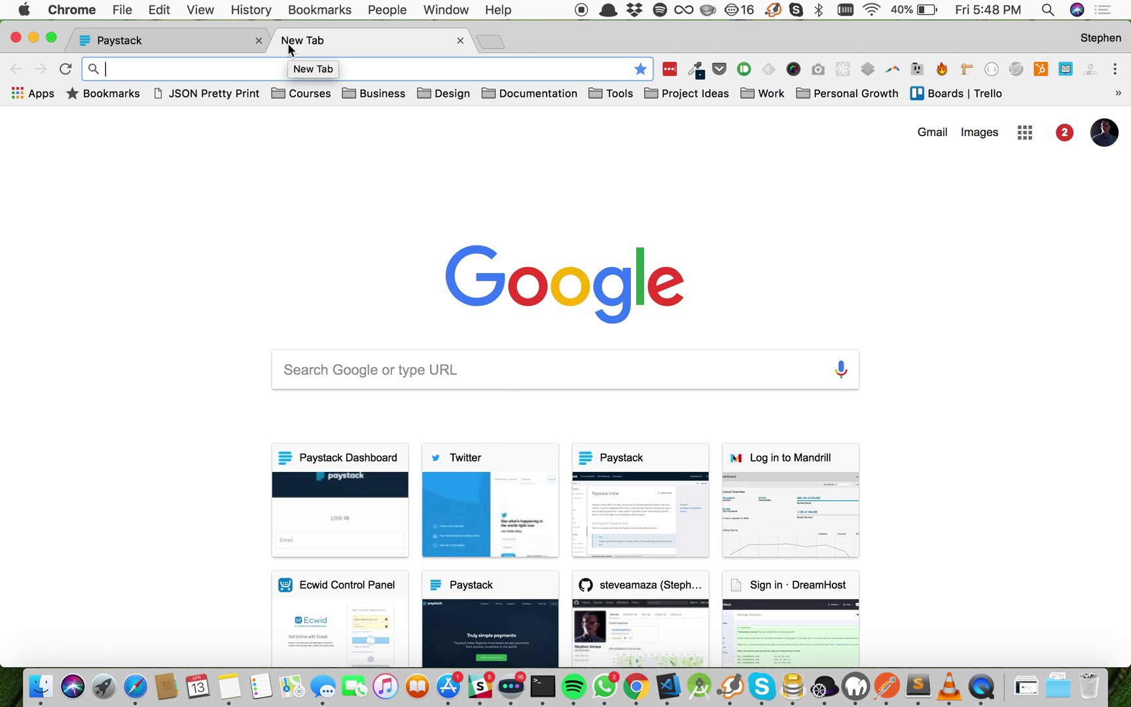
# Step: Sign in to the Ecwid control panel at my.ecwid.com/cp, then revisit the Paystack tab
pyautogui.write('ecwid')
pyautogui.press('Down')
pyautogui.press('Down')
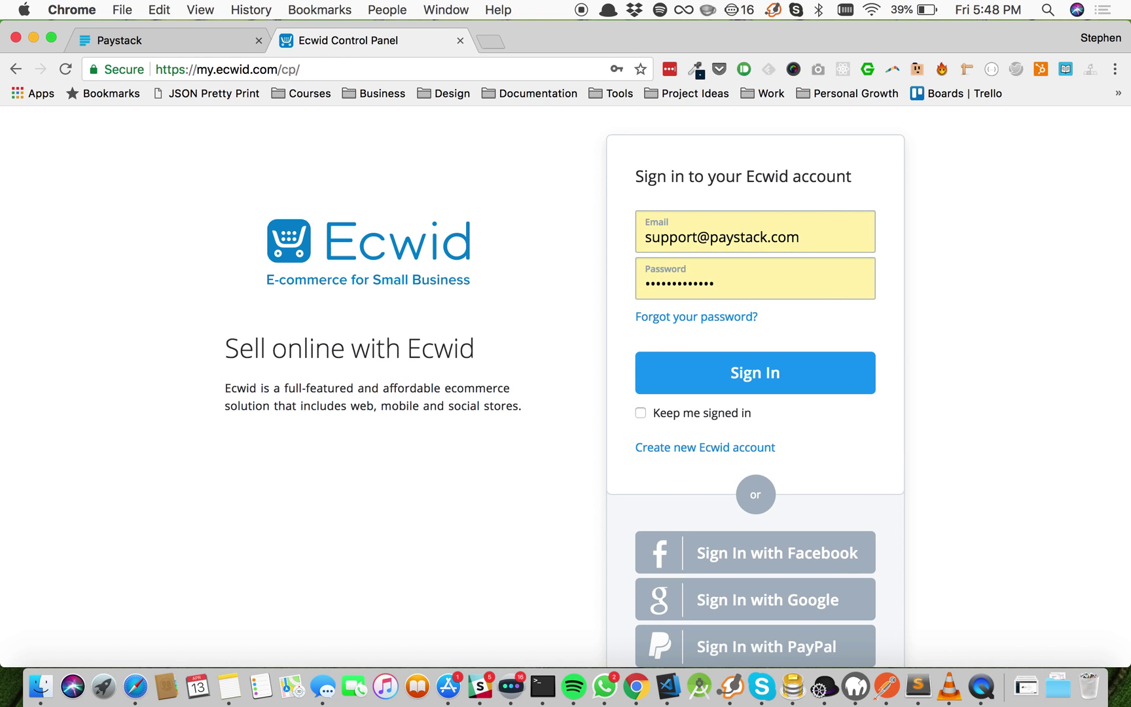
pyautogui.click(720, 387)
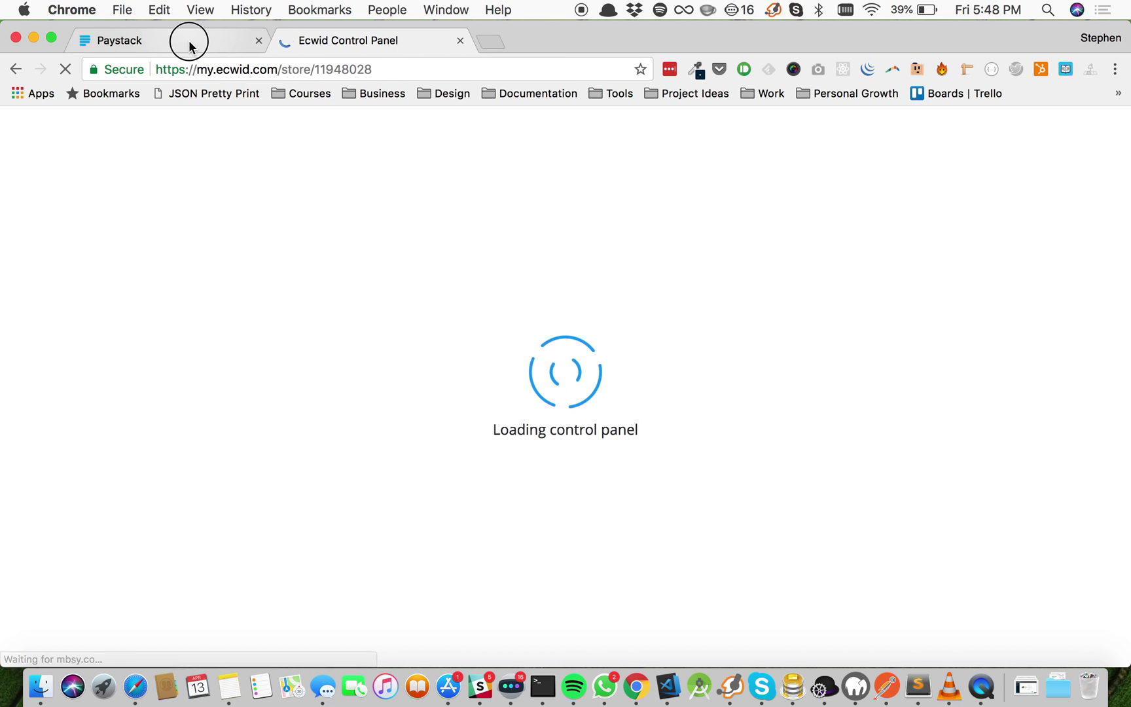
pyautogui.click(188, 40)
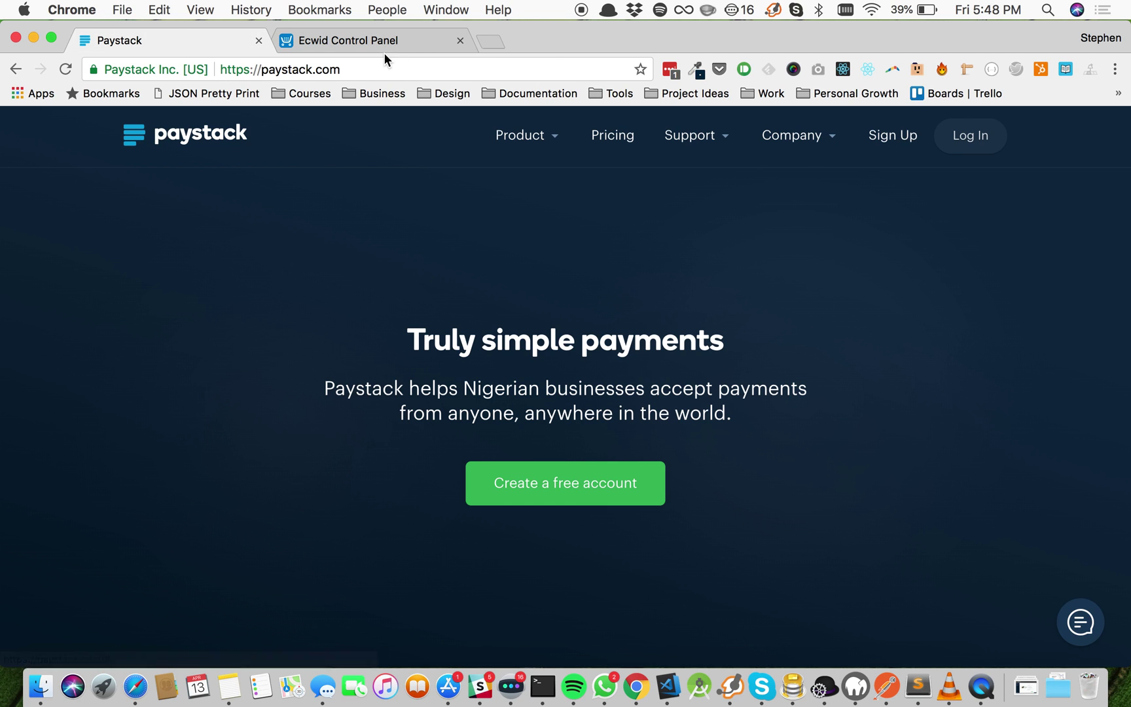
pyautogui.click(361, 41)
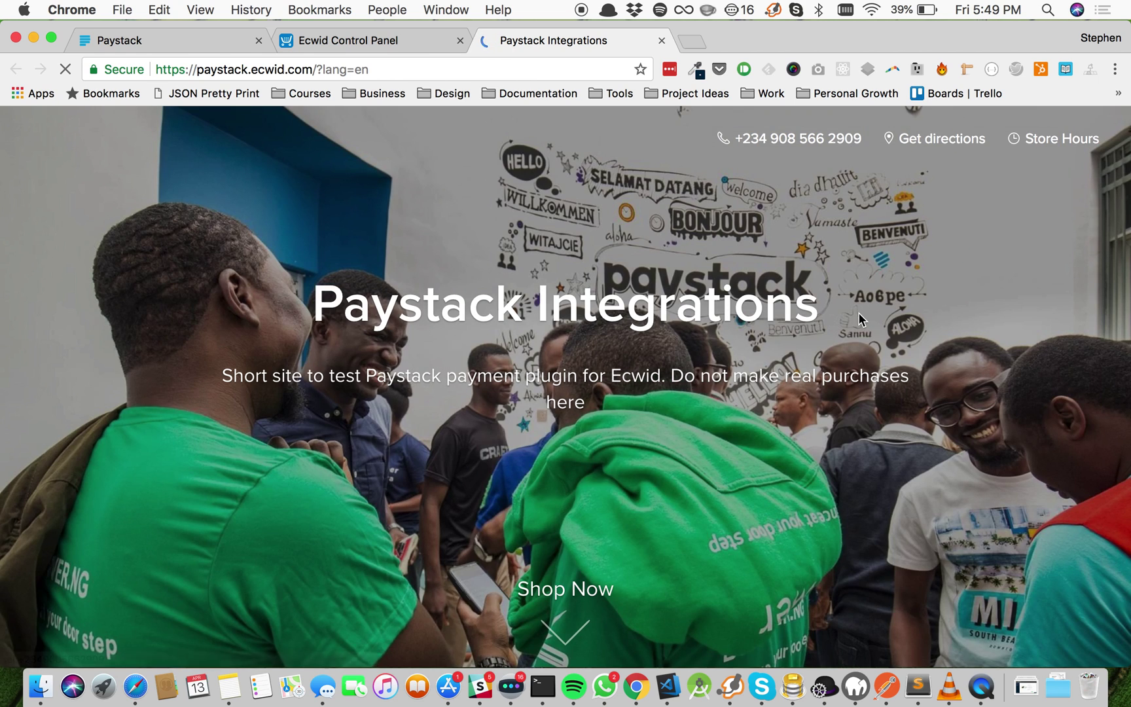
# Step: Scroll the Paystack Integrations storefront to the product grid and open the Designer Tee page
pyautogui.scroll(-3, 859, 318)
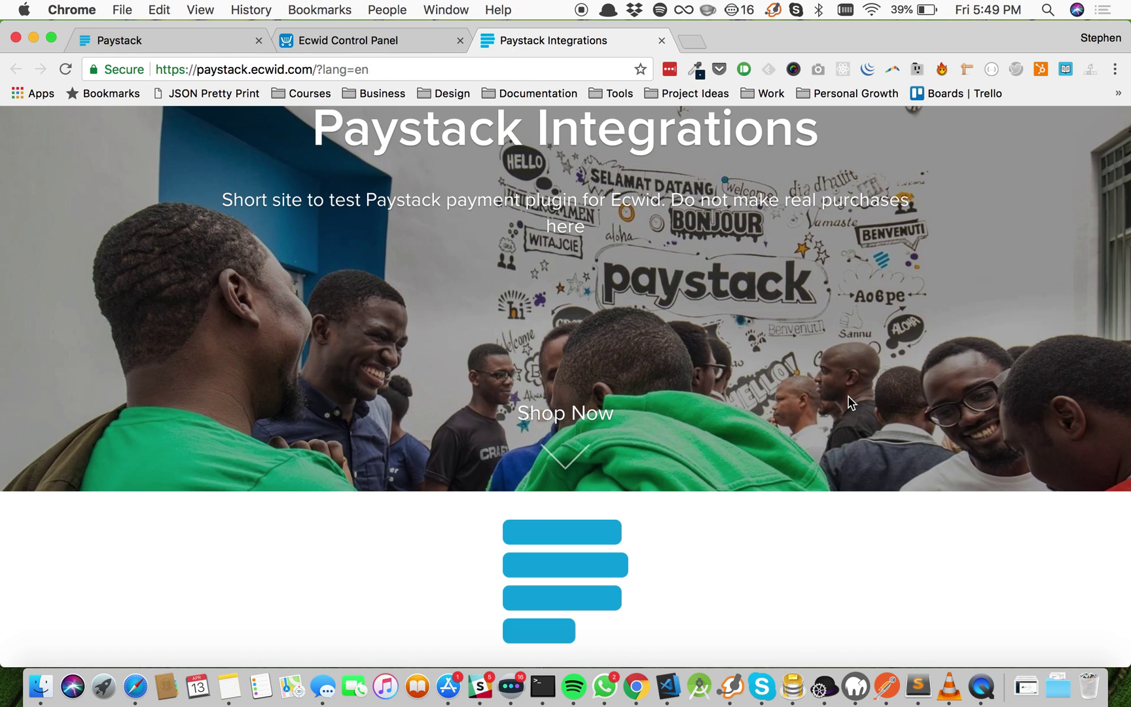
pyautogui.scroll(-5, 848, 395)
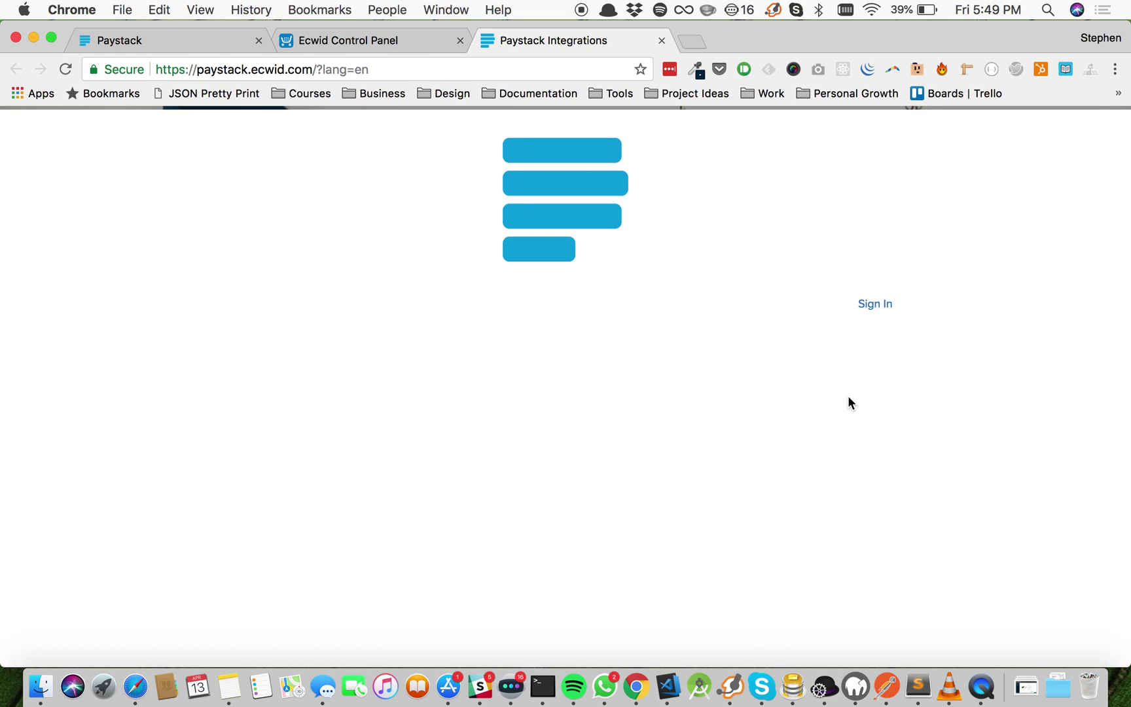
pyautogui.scroll(-1, 842, 503)
pyautogui.scroll(-2, 842, 502)
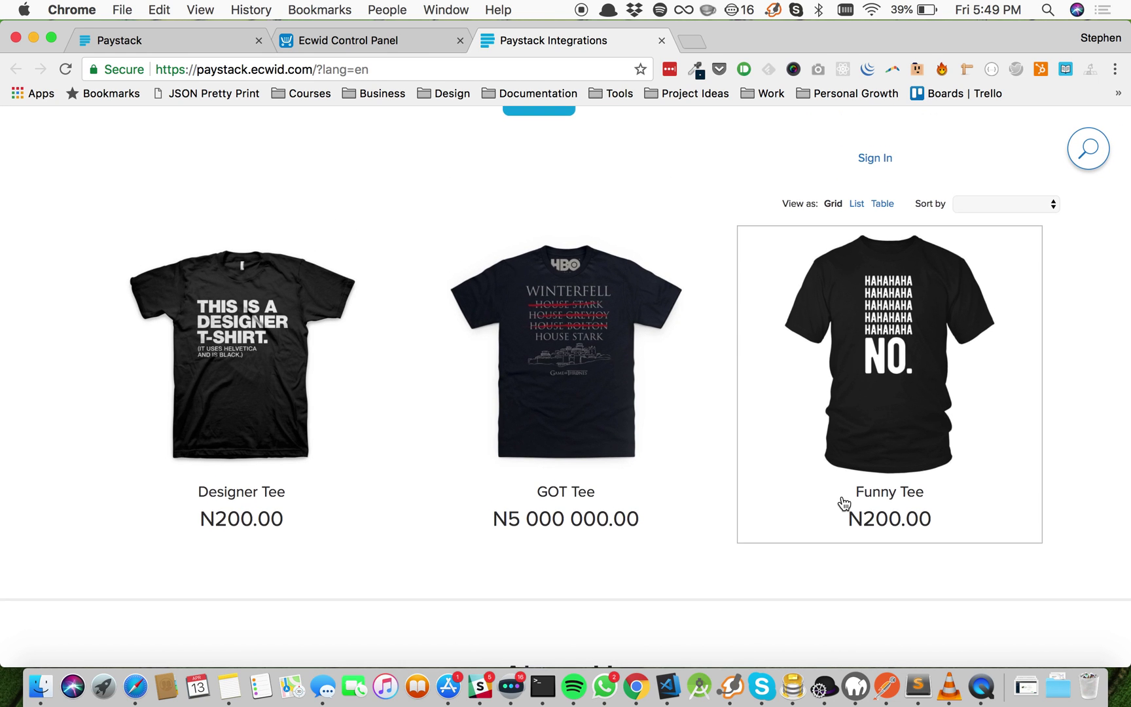
pyautogui.click(274, 362)
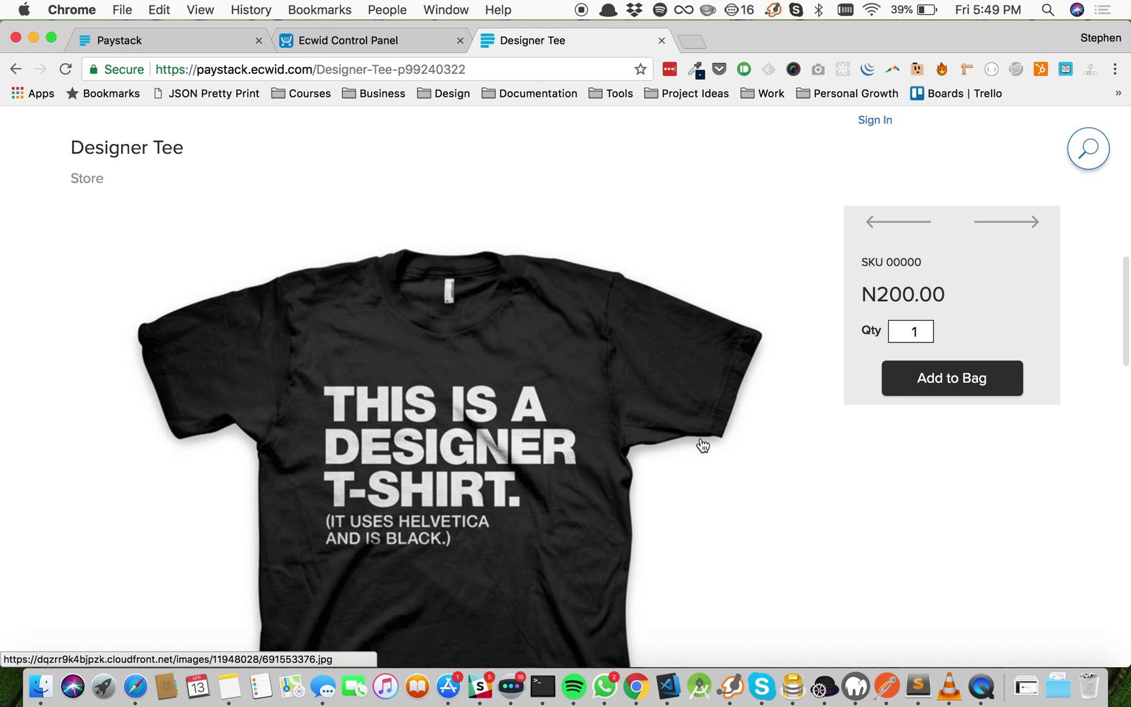
# Step: Add the Designer Tee to the bag and check out with billing details, paying by cards/bank
pyautogui.click(912, 391)
pyautogui.click(981, 415)
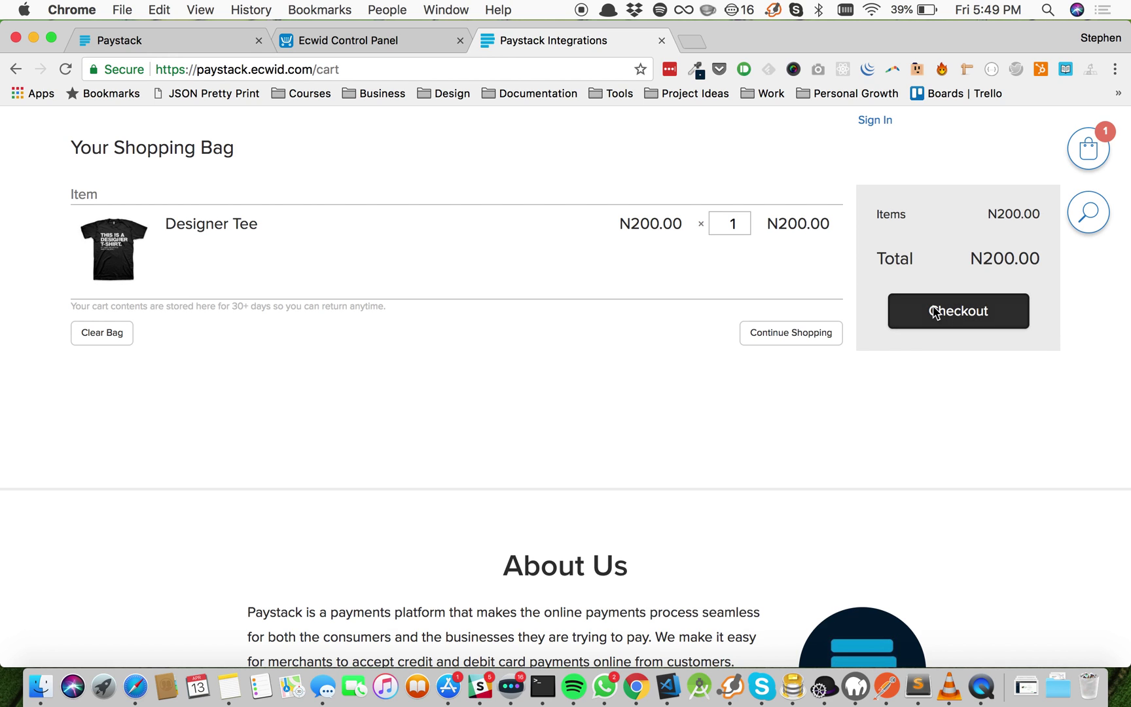
pyautogui.click(934, 312)
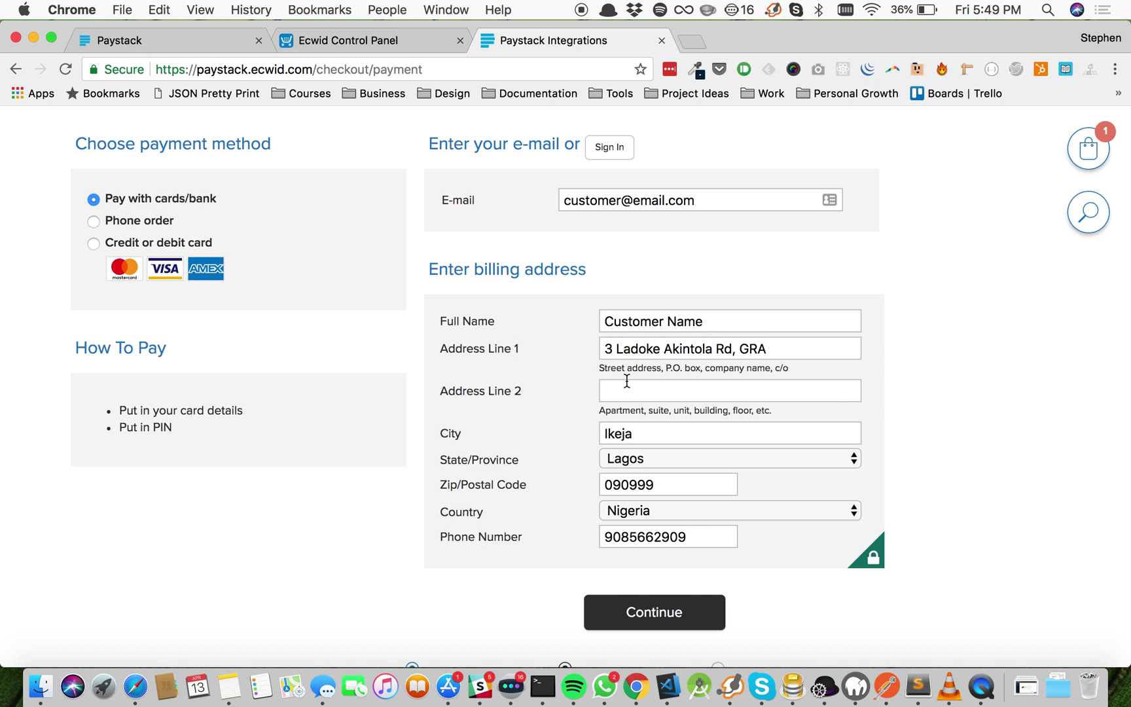
pyautogui.scroll(-1, 839, 412)
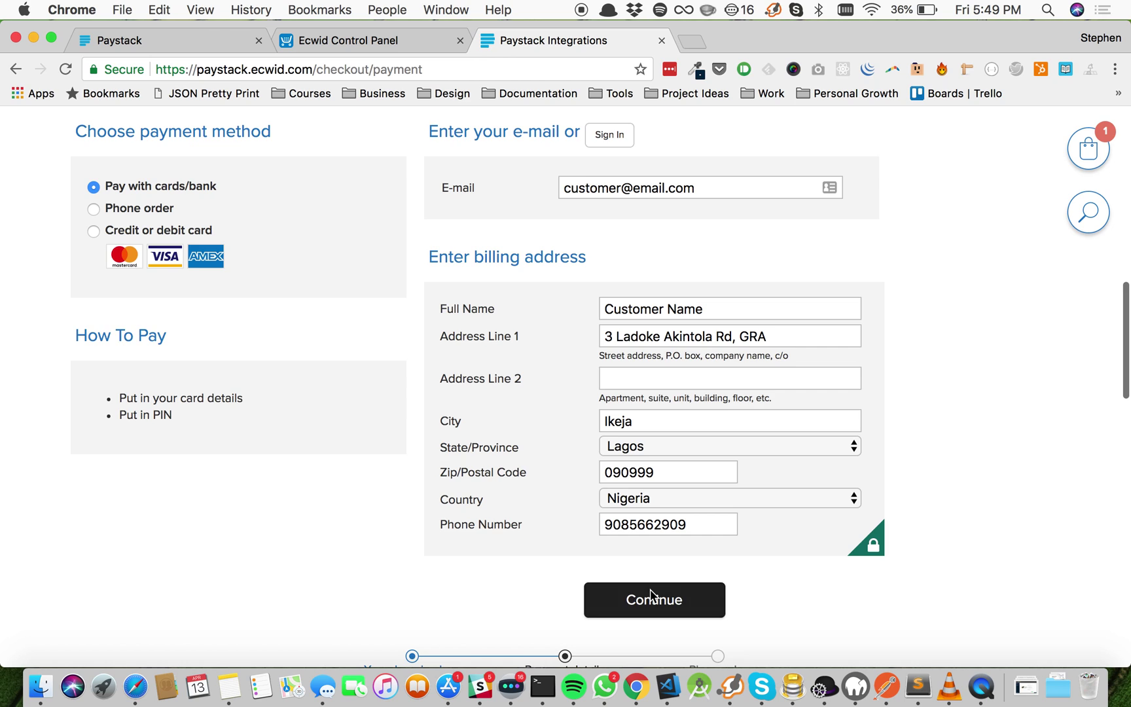
pyautogui.click(651, 597)
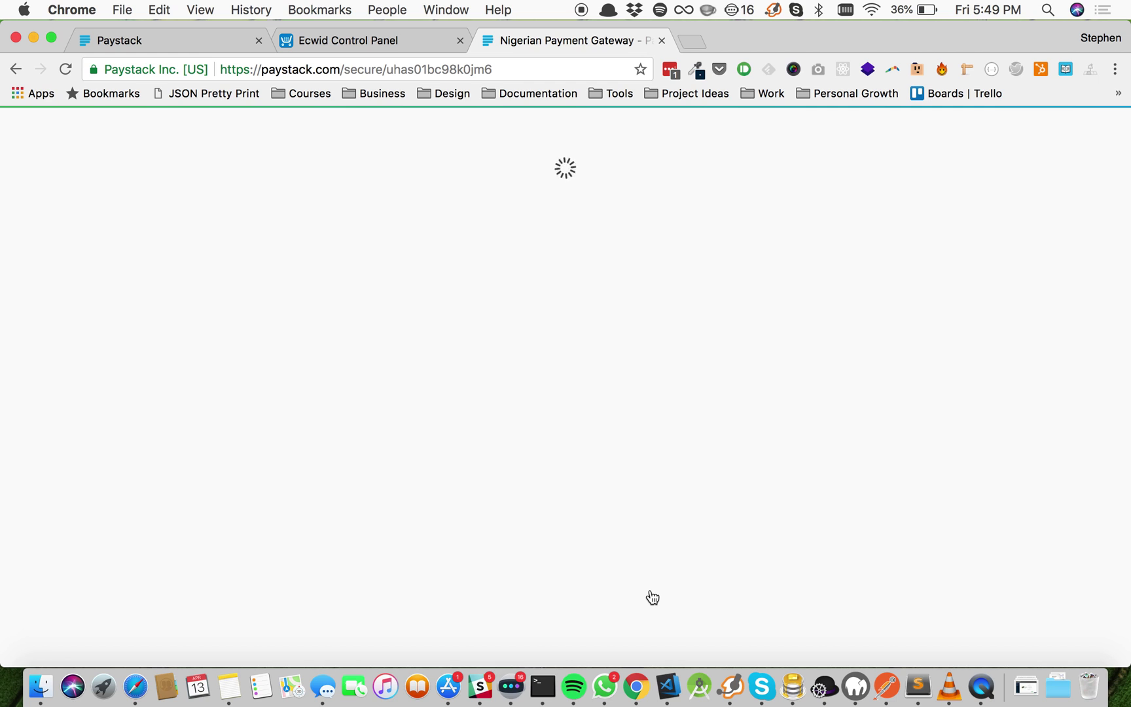
# Step: Copy the Paystack test card number and paste it into the card number field
pyautogui.scroll(-3, 853, 573)
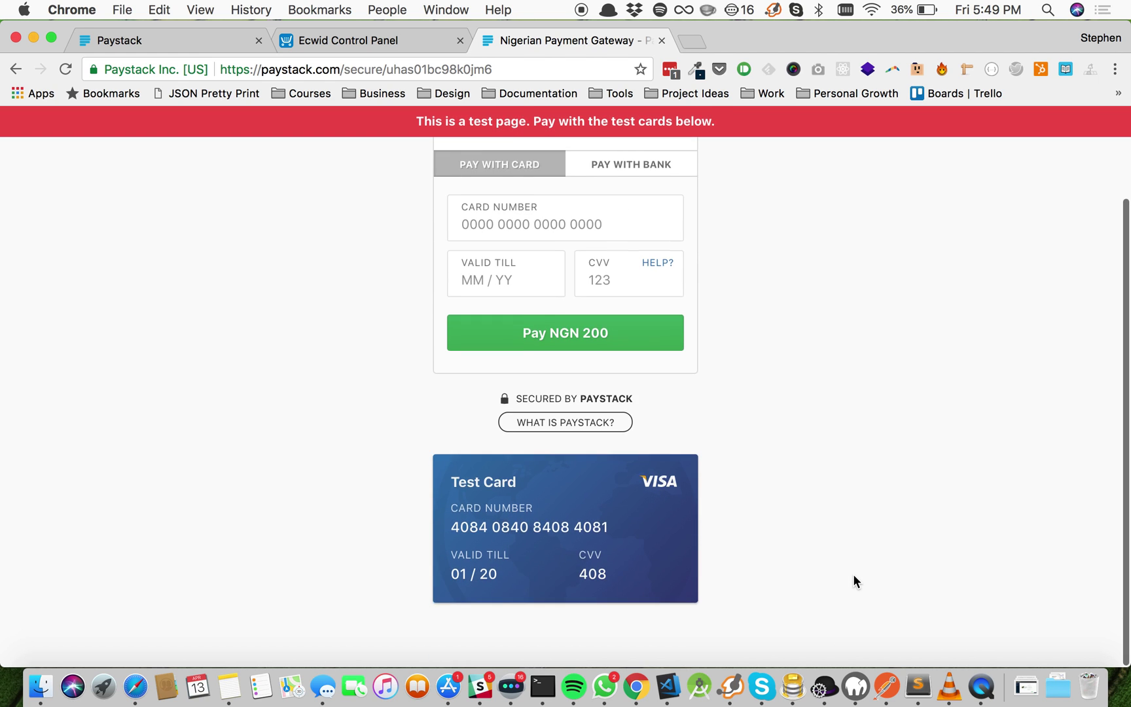
pyautogui.click(576, 527)
pyautogui.scroll(3, 525, 292)
pyautogui.scroll(-1, 525, 291)
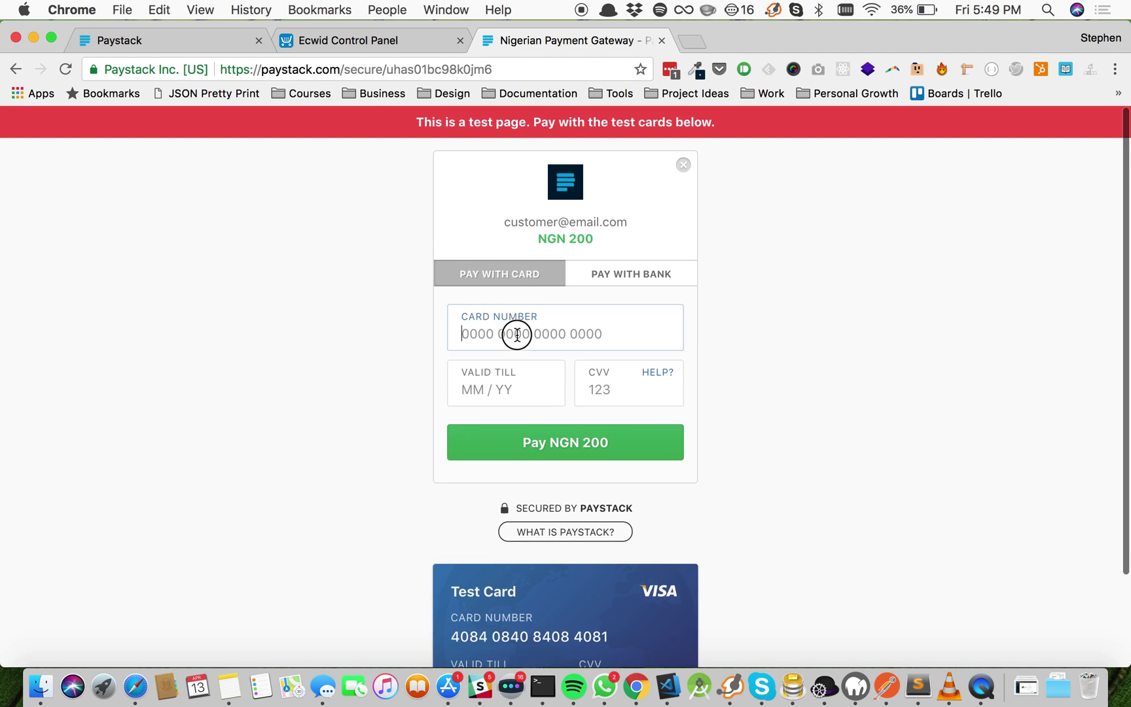
pyautogui.click(518, 334)
pyautogui.press('super+v')
pyautogui.write('022')
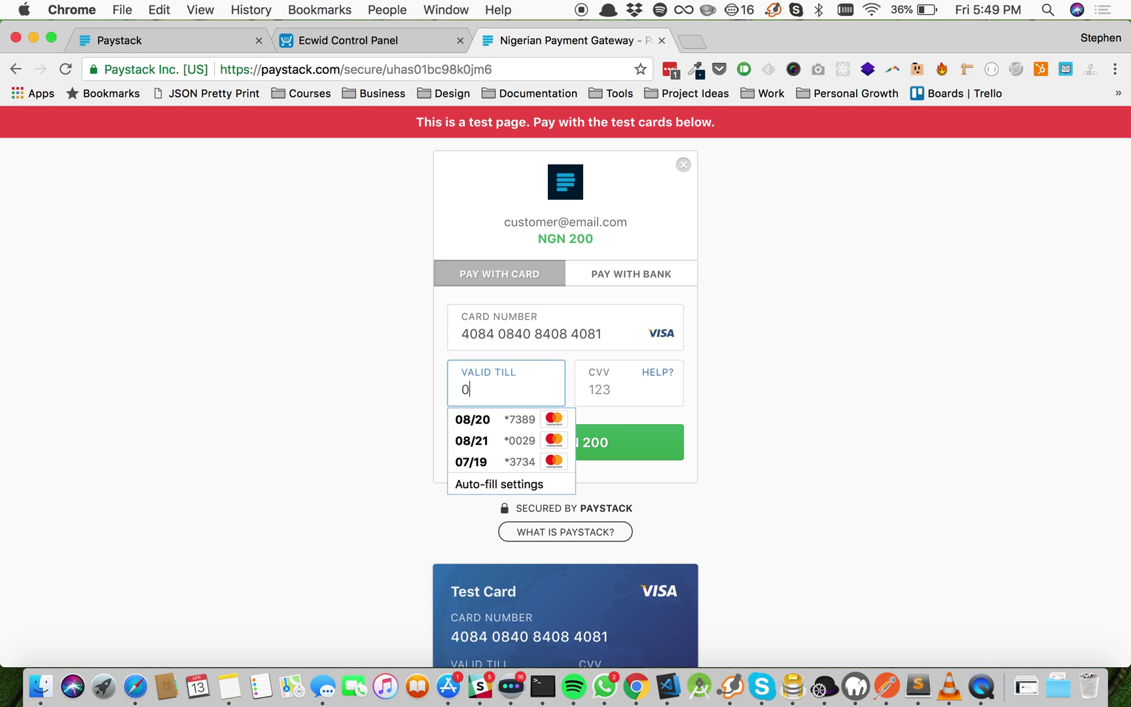
pyautogui.press('BackSpace')
pyautogui.press('BackSpace')
pyautogui.press('BackSpace')
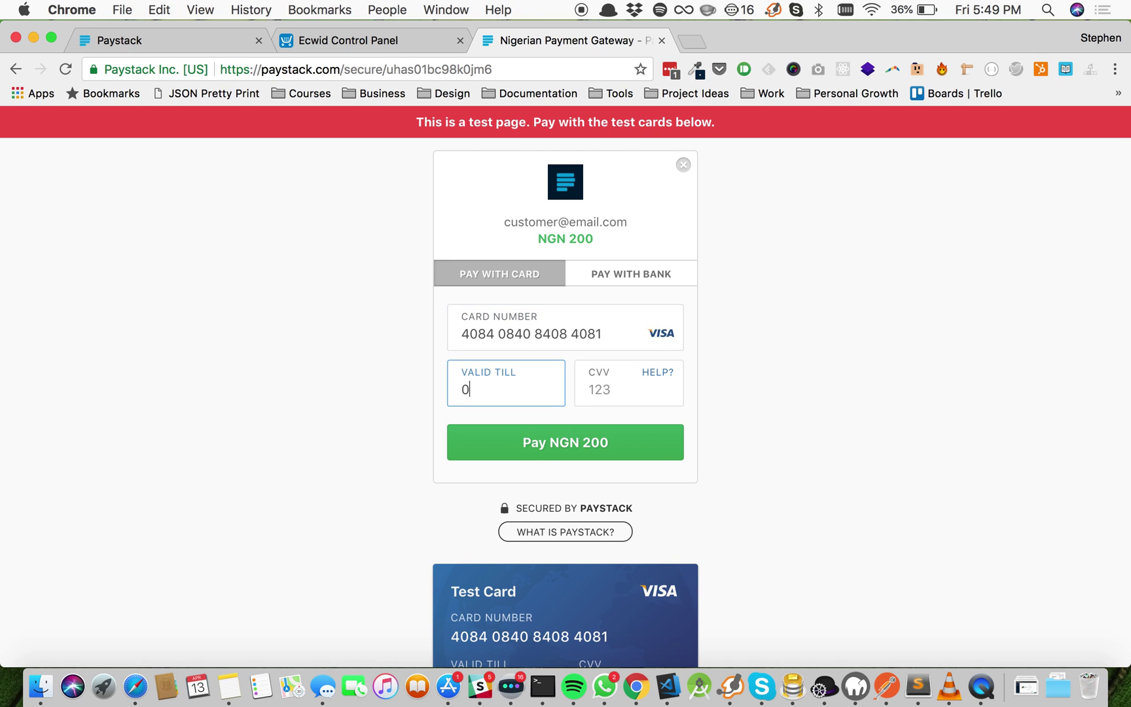
pyautogui.scroll(-2, 523, 342)
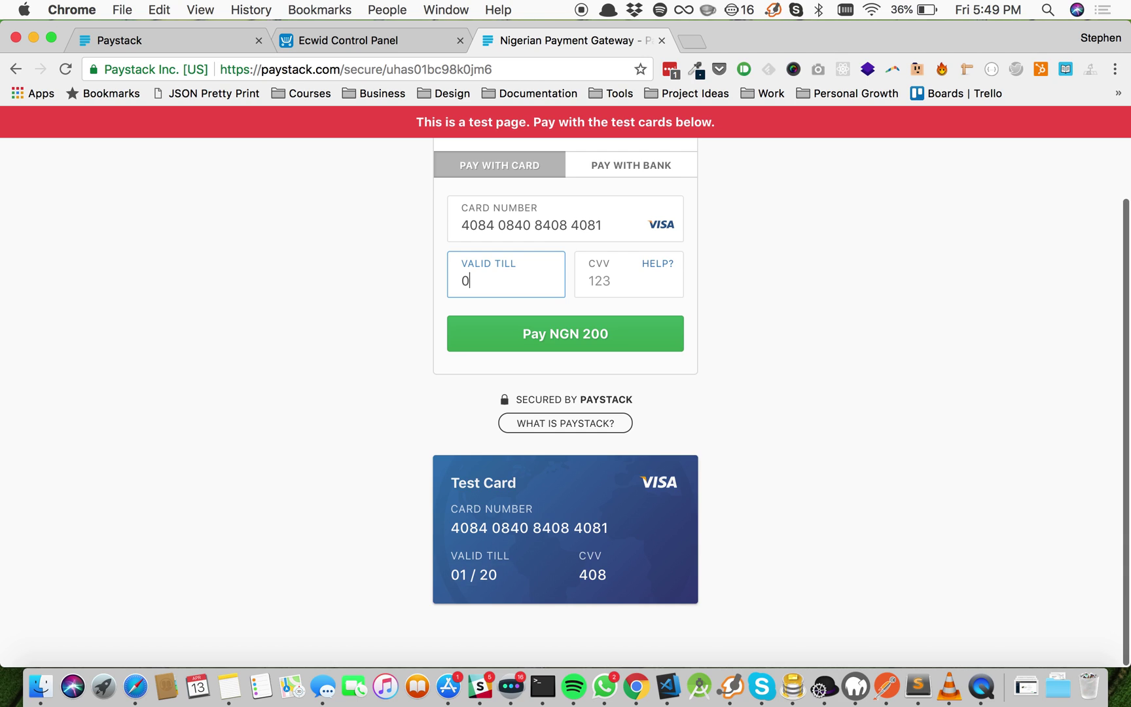
pyautogui.write('9')
pyautogui.press('BackSpace')
pyautogui.press('BackSpace')
pyautogui.press('BackSpace')
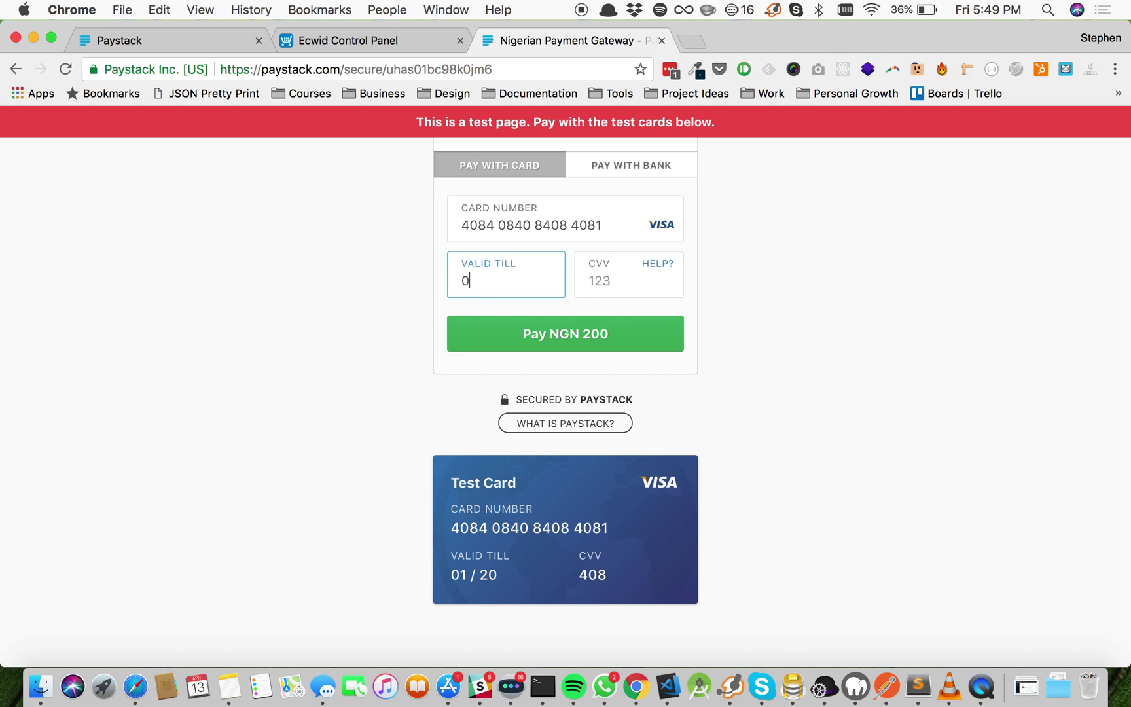
pyautogui.write('0129')
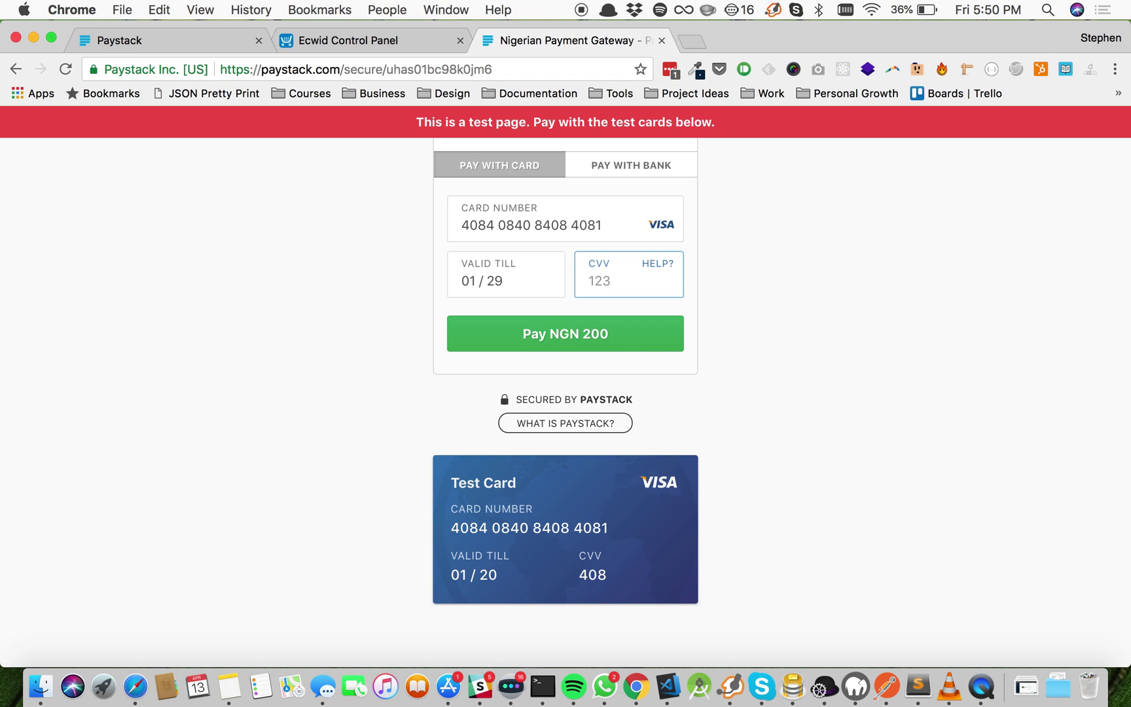
pyautogui.click(522, 282)
pyautogui.press('BackSpace')
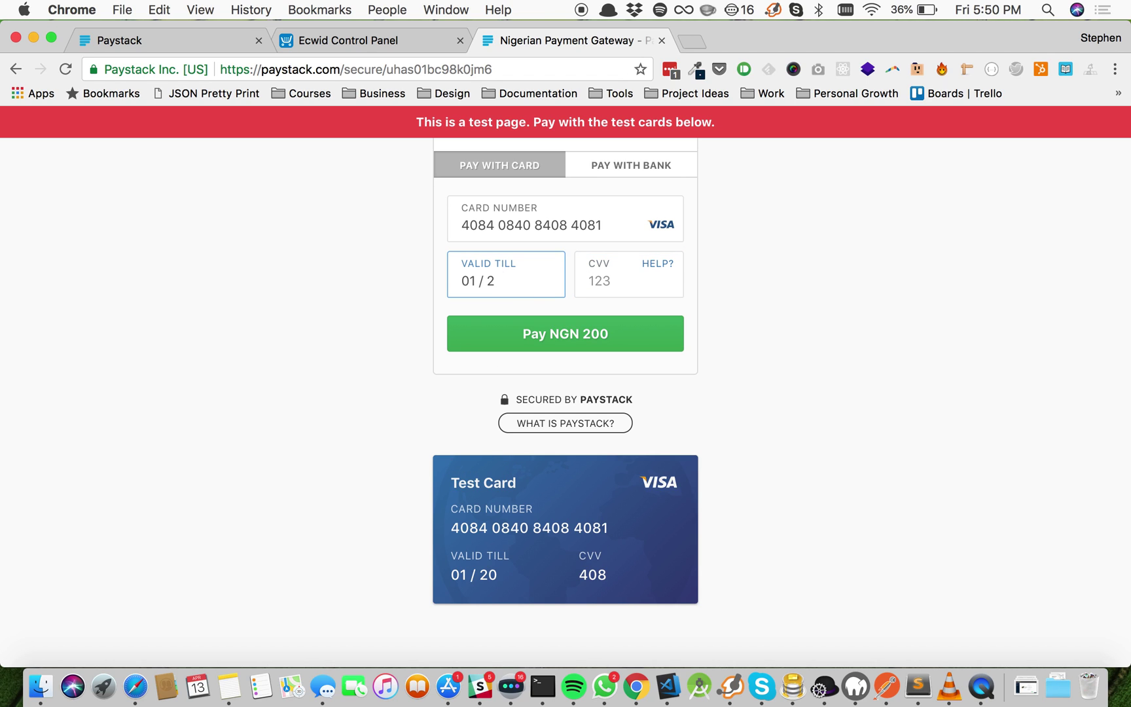
pyautogui.write('0')
pyautogui.write('408')
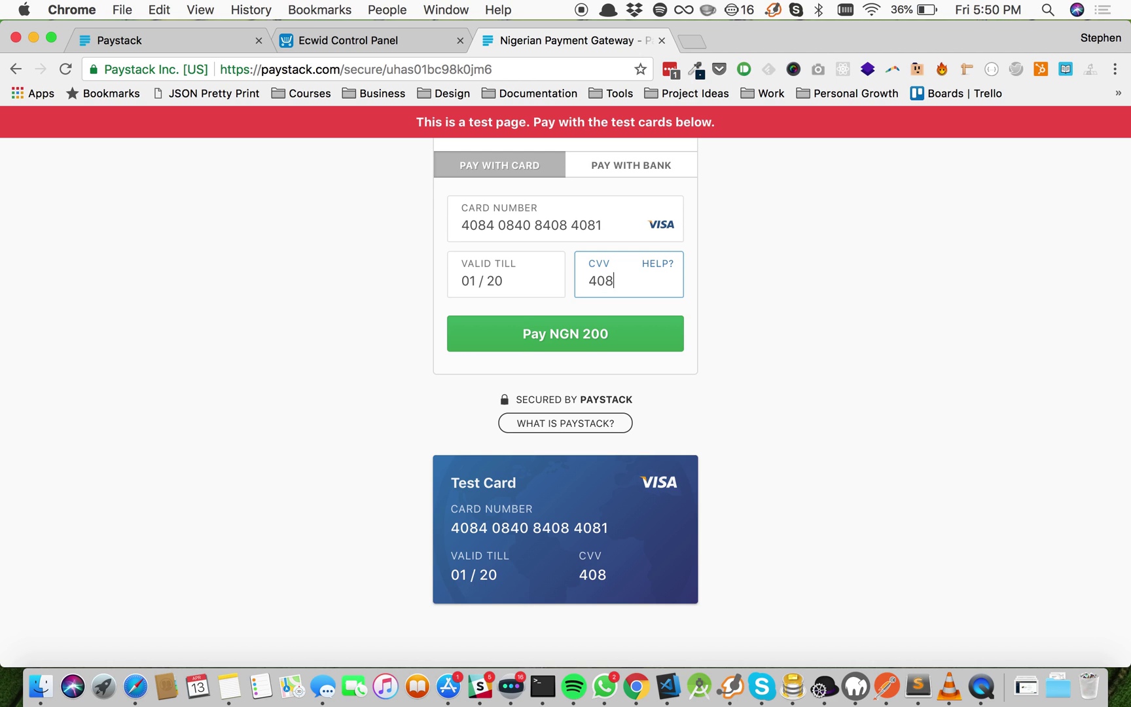
pyautogui.click(514, 345)
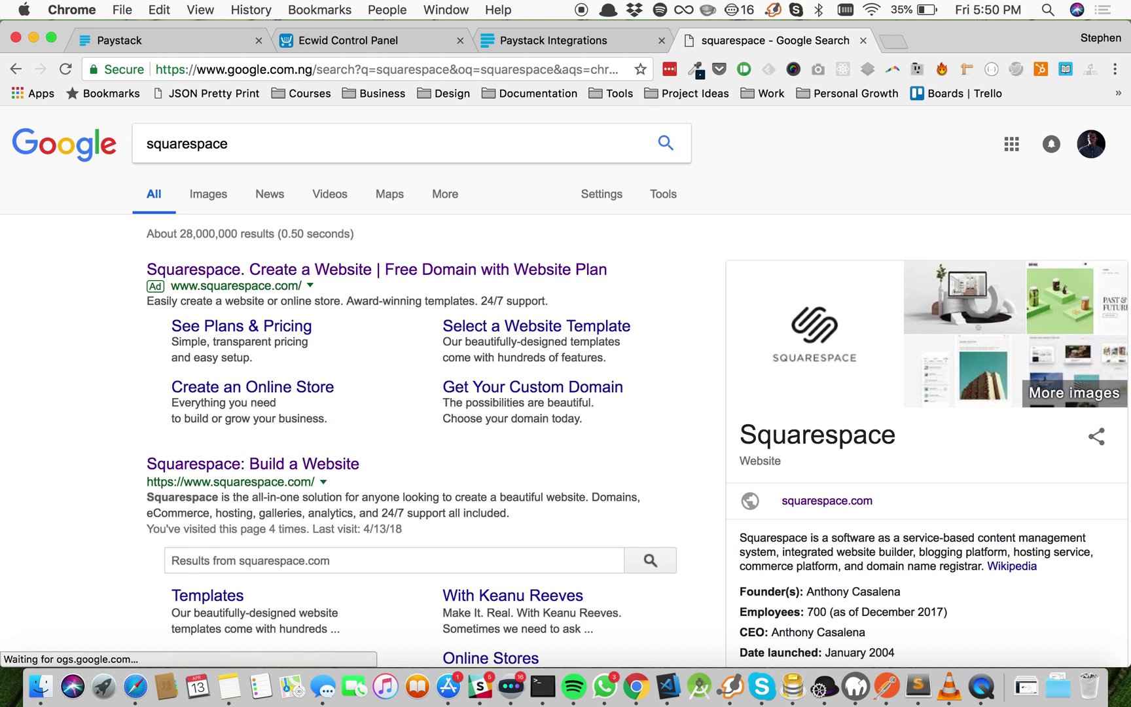
# Step: Open the Squarespace homepage from the Google results and choose Create a Site
pyautogui.click(232, 463)
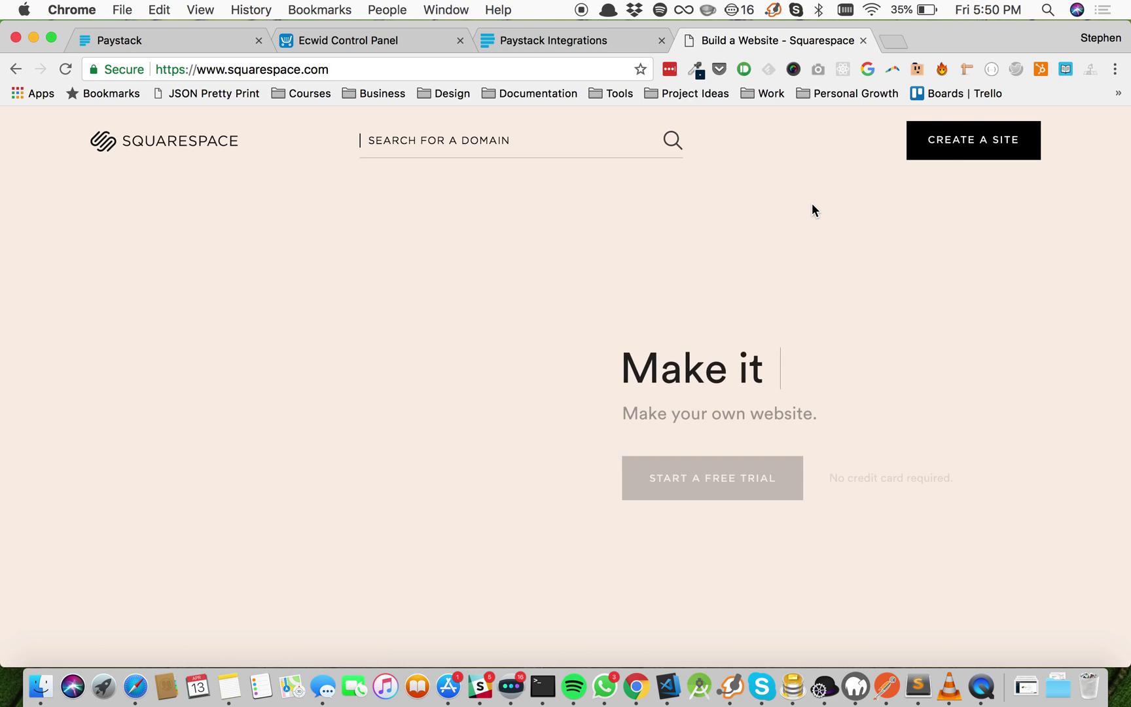
pyautogui.click(954, 142)
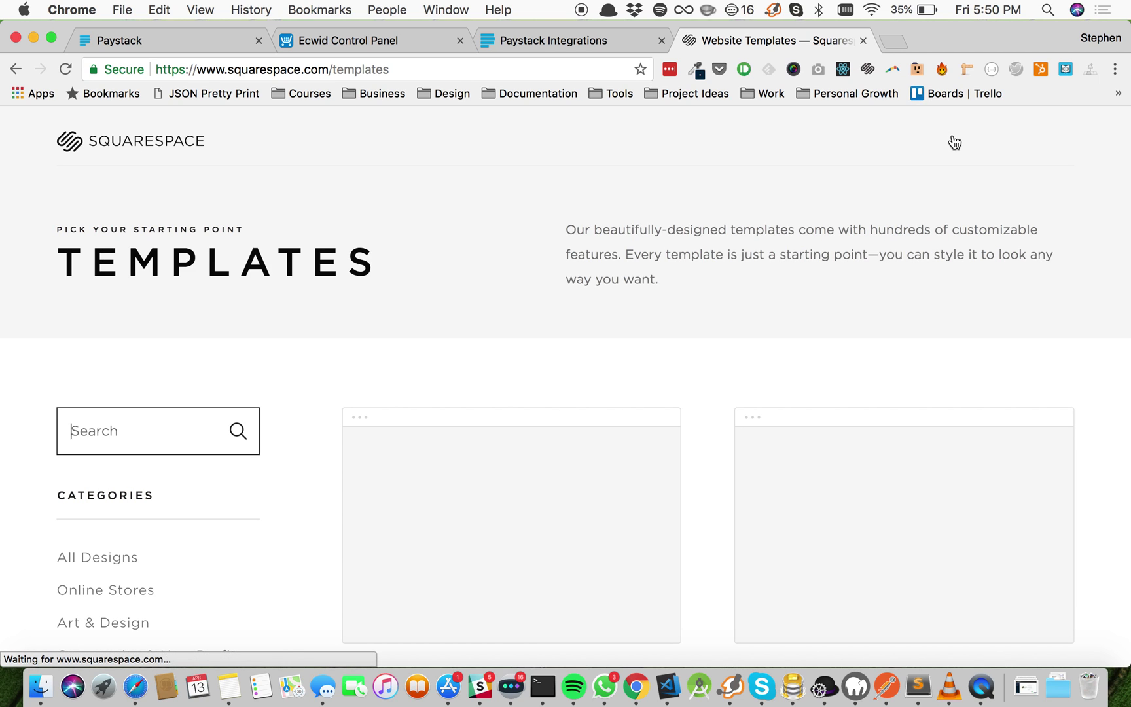
# Step: Browse the template gallery and open the Montauk template preview
pyautogui.scroll(-5, 956, 357)
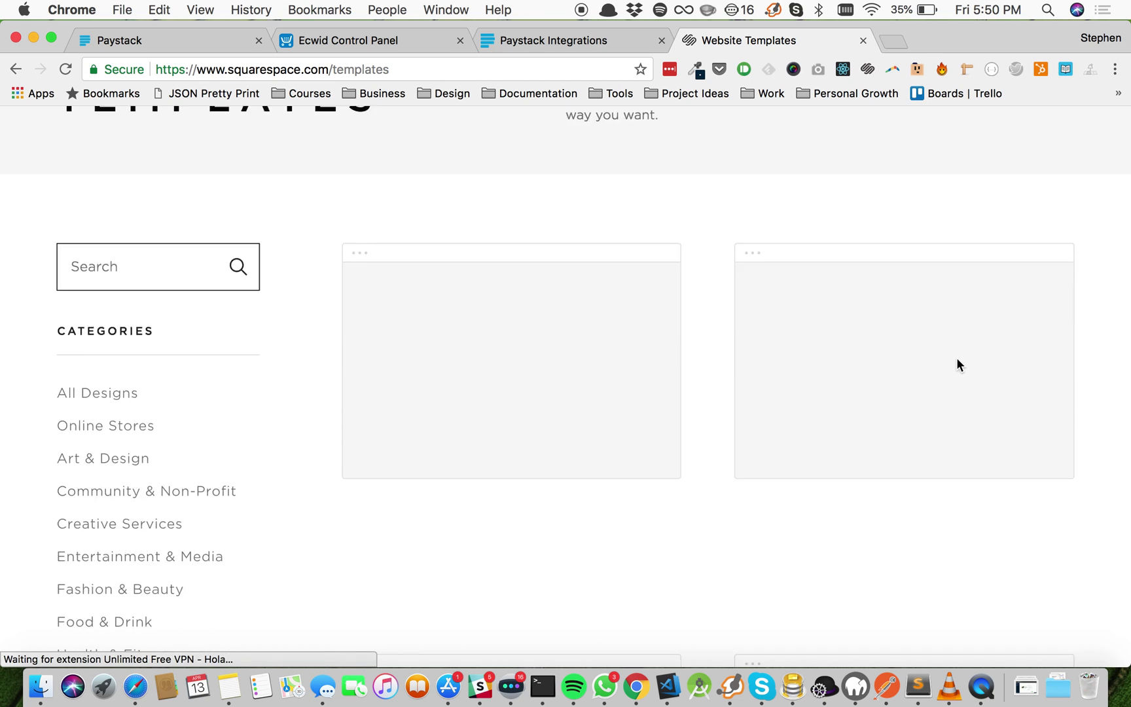
pyautogui.scroll(-10, 957, 365)
pyautogui.scroll(7, 956, 365)
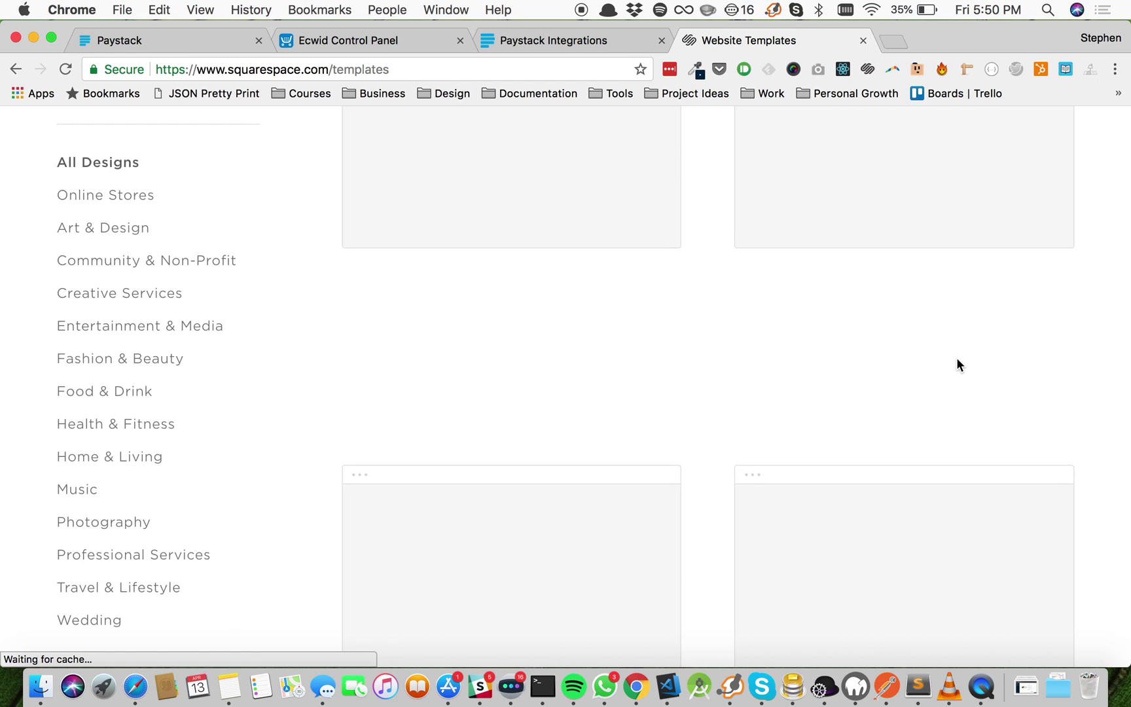
pyautogui.scroll(-15, 957, 364)
pyautogui.scroll(9, 956, 364)
pyautogui.scroll(5, 956, 365)
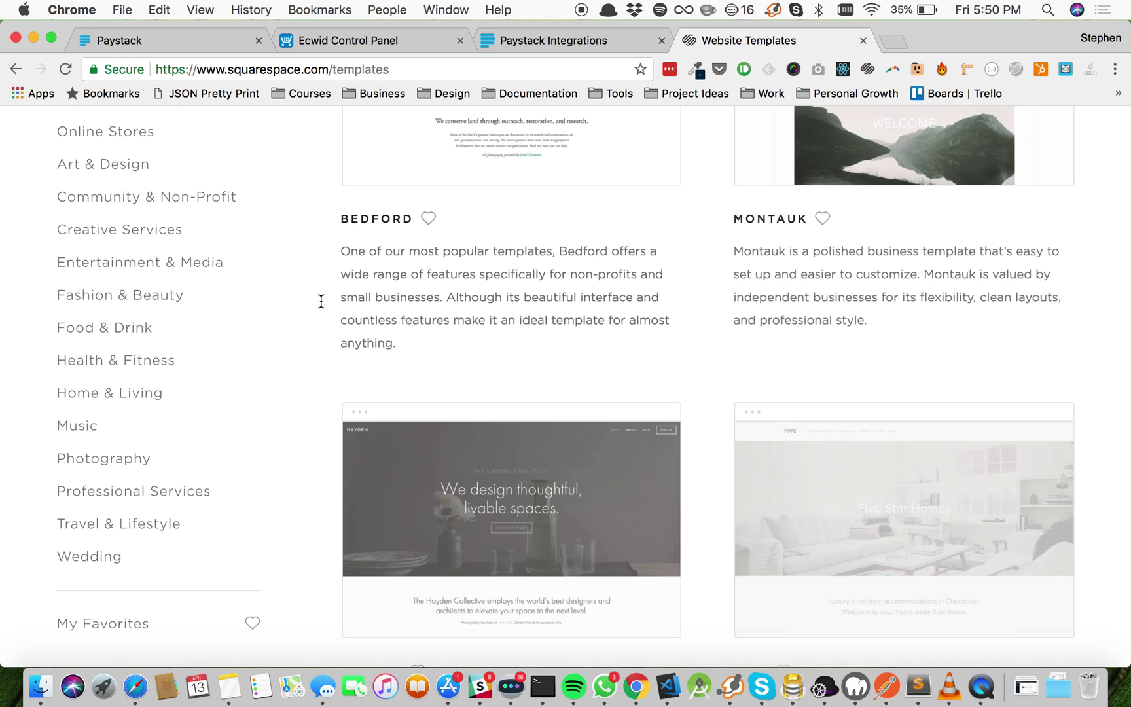
pyautogui.scroll(5, 559, 361)
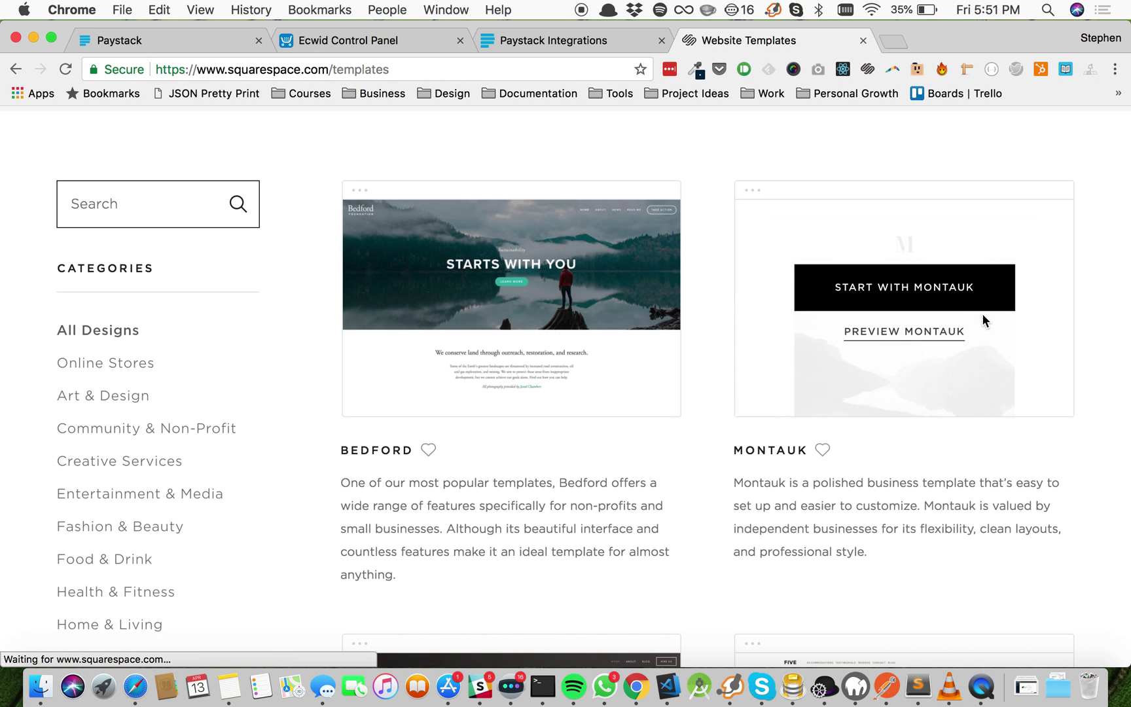
pyautogui.click(895, 330)
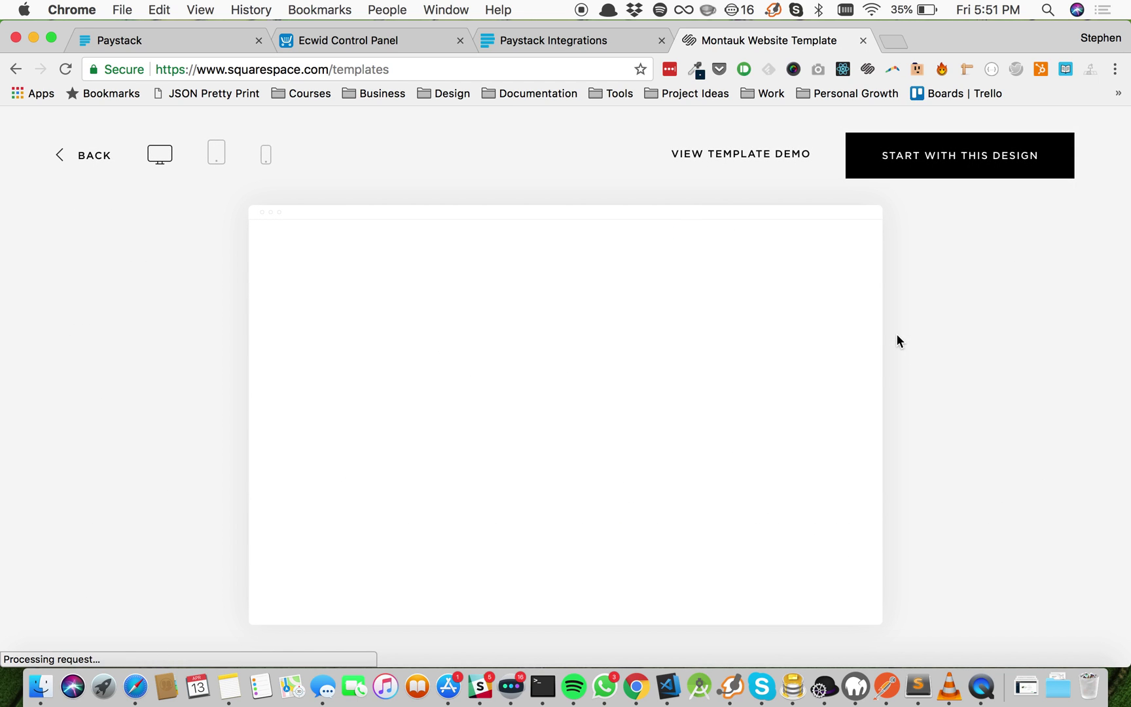
# Step: Check the Montauk demo at phone size, then start a site with this design
pyautogui.scroll(-5, 840, 449)
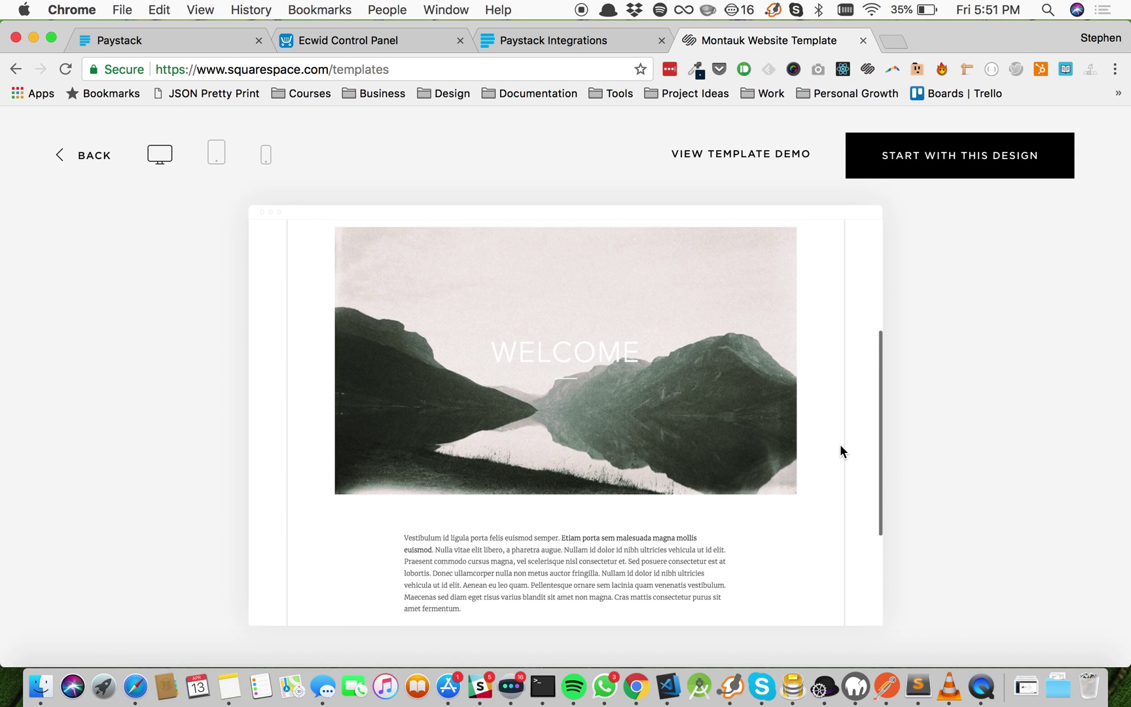
pyautogui.scroll(-3, 840, 450)
pyautogui.scroll(6, 840, 450)
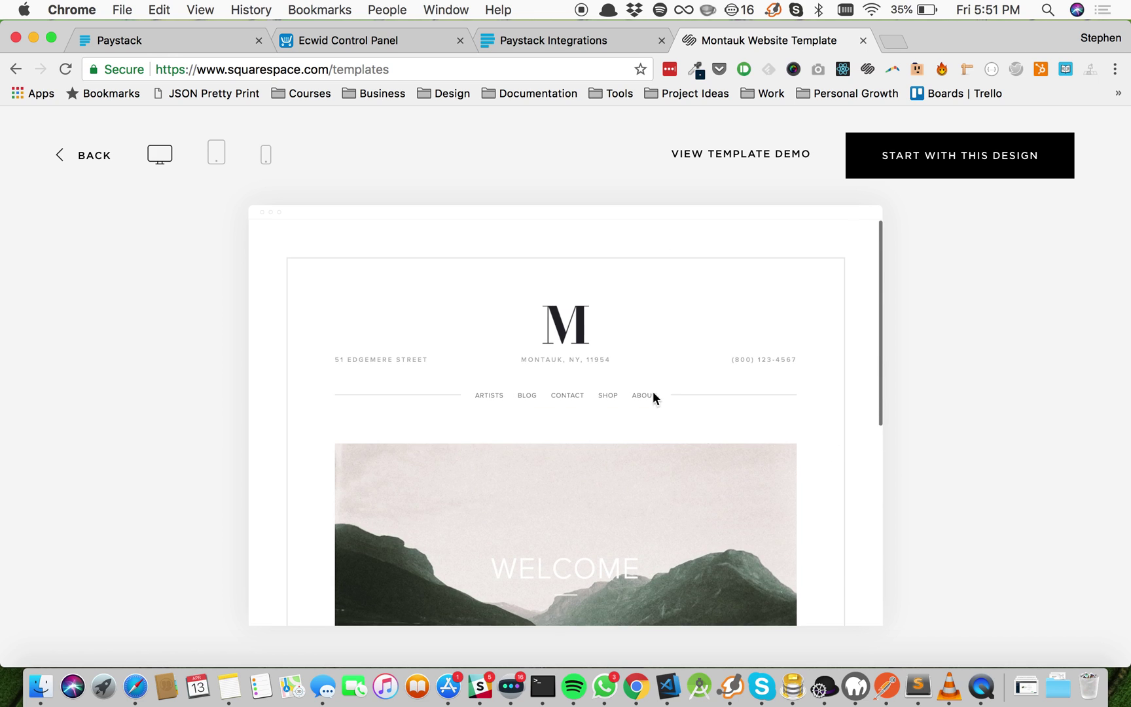
pyautogui.click(266, 155)
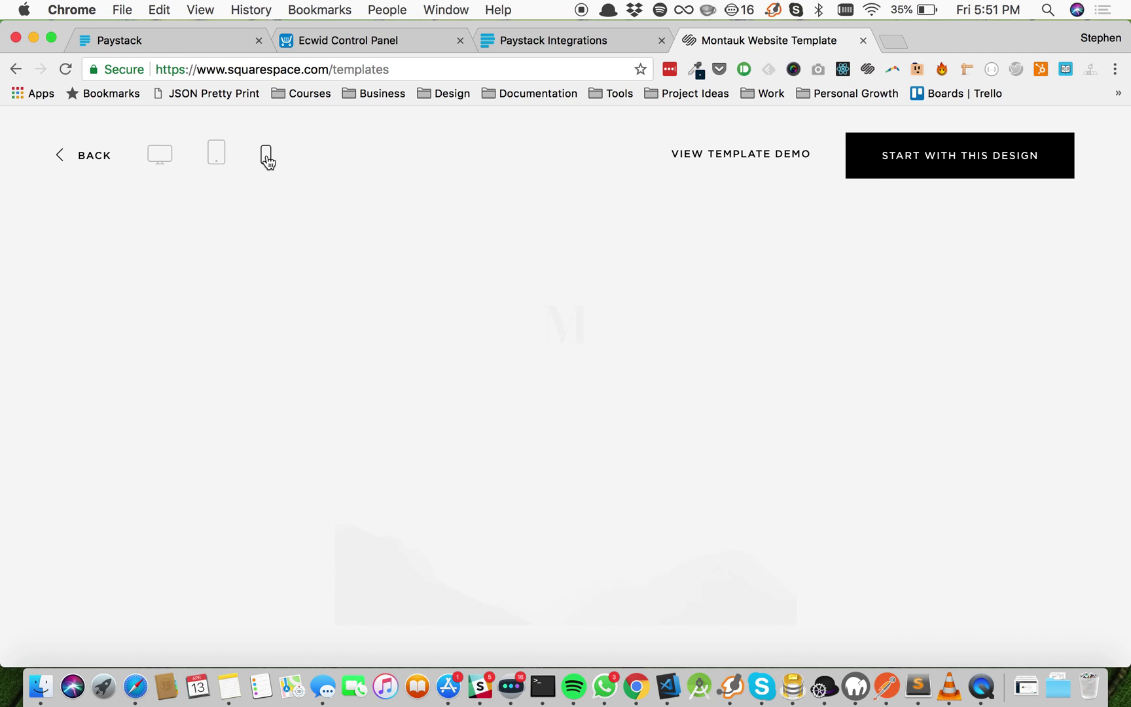
pyautogui.scroll(-10, 650, 430)
pyautogui.scroll(10, 651, 430)
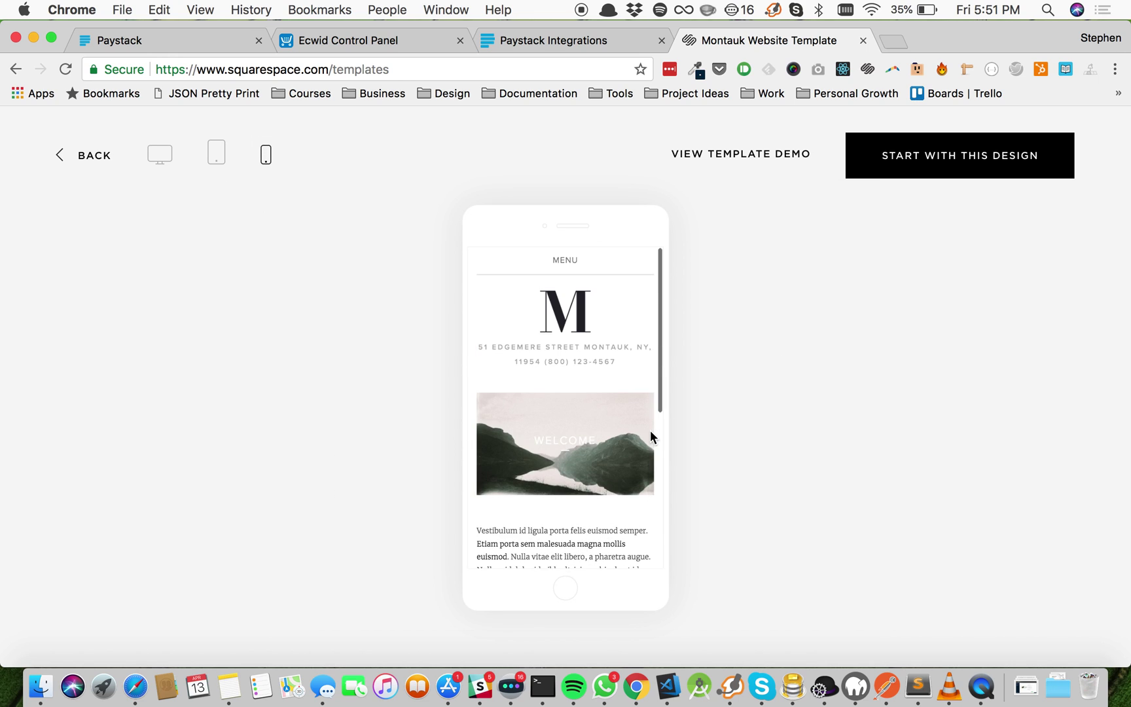
pyautogui.click(953, 165)
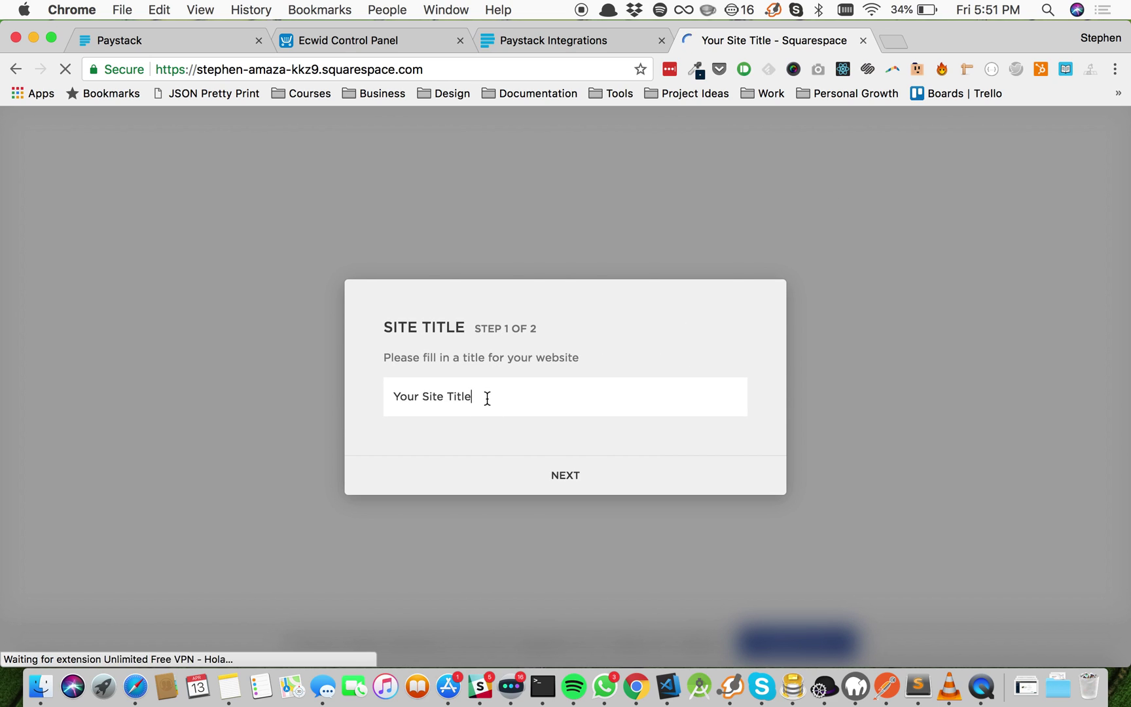
# Step: Title the site 'Paystack Integrations' and enter a description about demonstrating Paystack setup
pyautogui.tripleClick(487, 398)
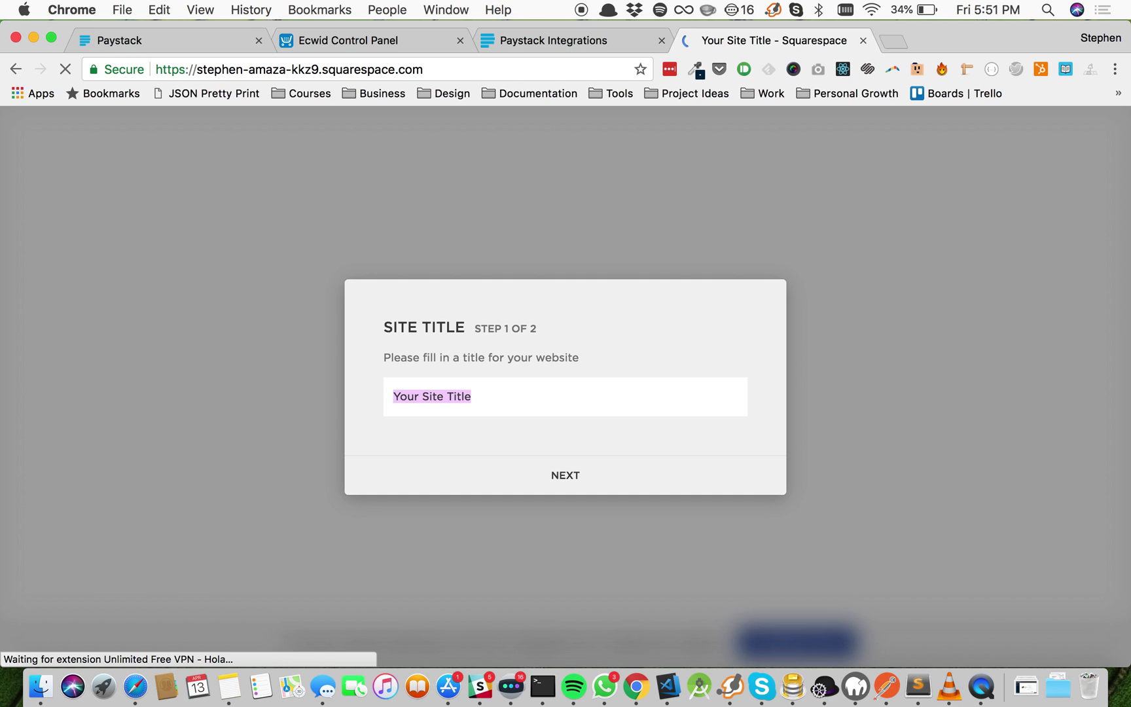
pyautogui.write('Paystack')
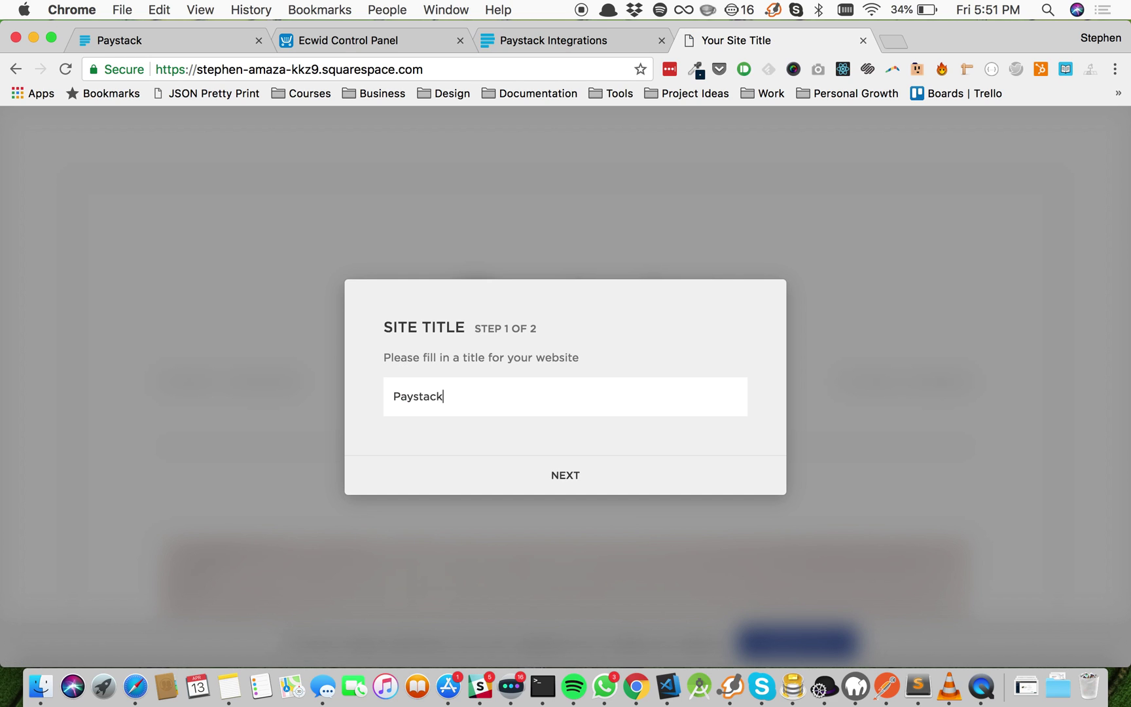
pyautogui.write(' Integrations')
pyautogui.click(563, 477)
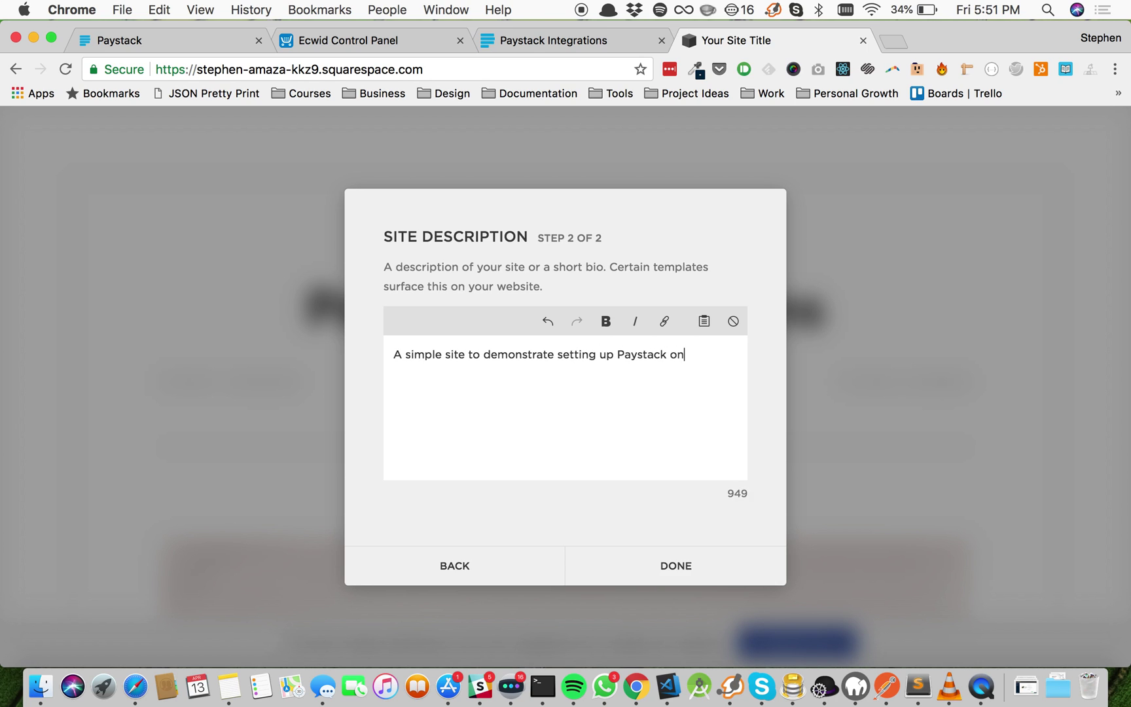
pyautogui.write('spa')
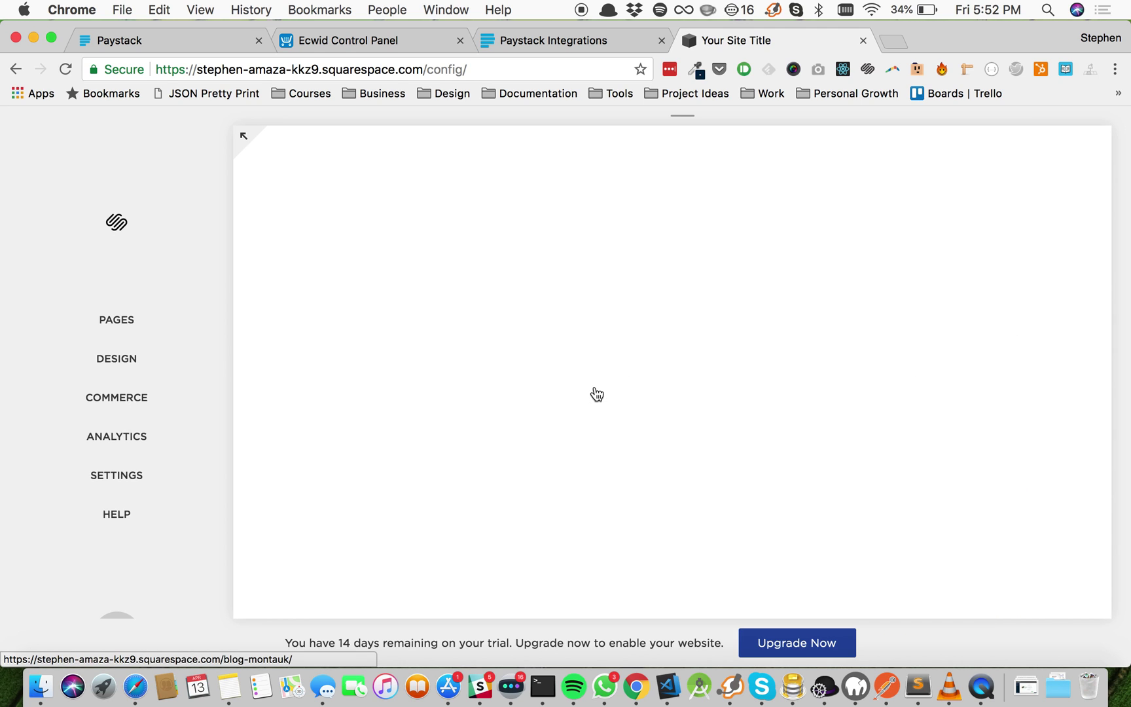
# Step: Scroll through the new homepage and view the artists page
pyautogui.scroll(-4, 692, 415)
pyautogui.scroll(-5, 693, 416)
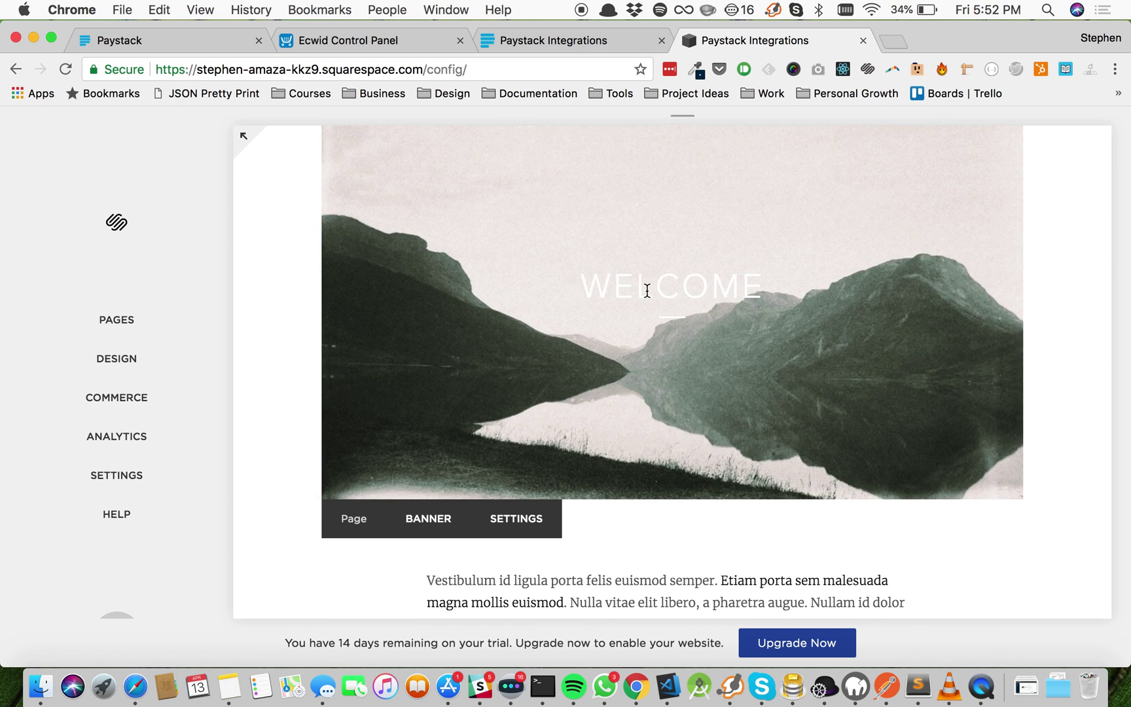
pyautogui.scroll(-7, 693, 398)
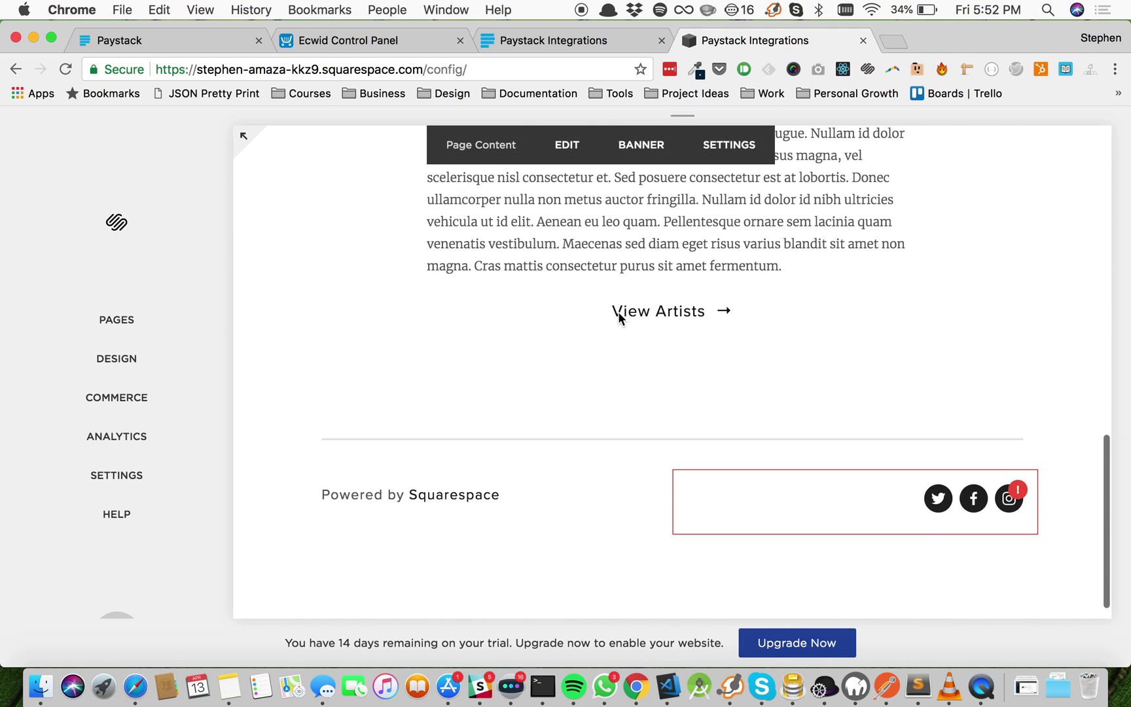
pyautogui.scroll(3, 617, 312)
pyautogui.click(644, 492)
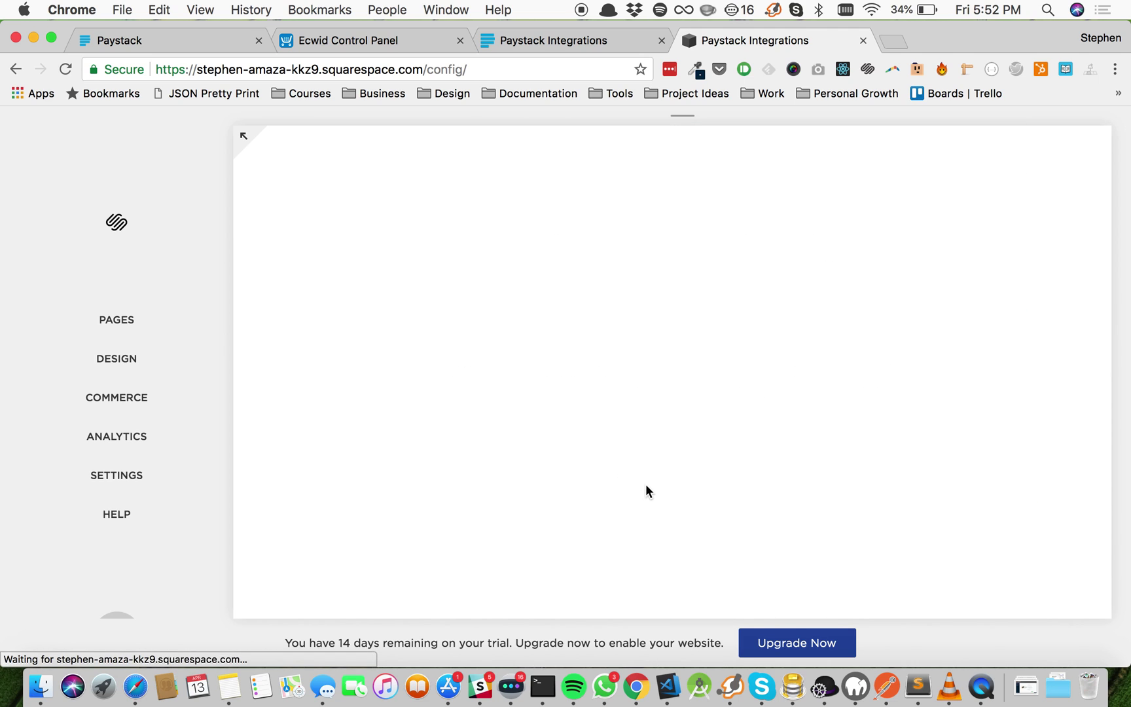
pyautogui.scroll(-8, 694, 503)
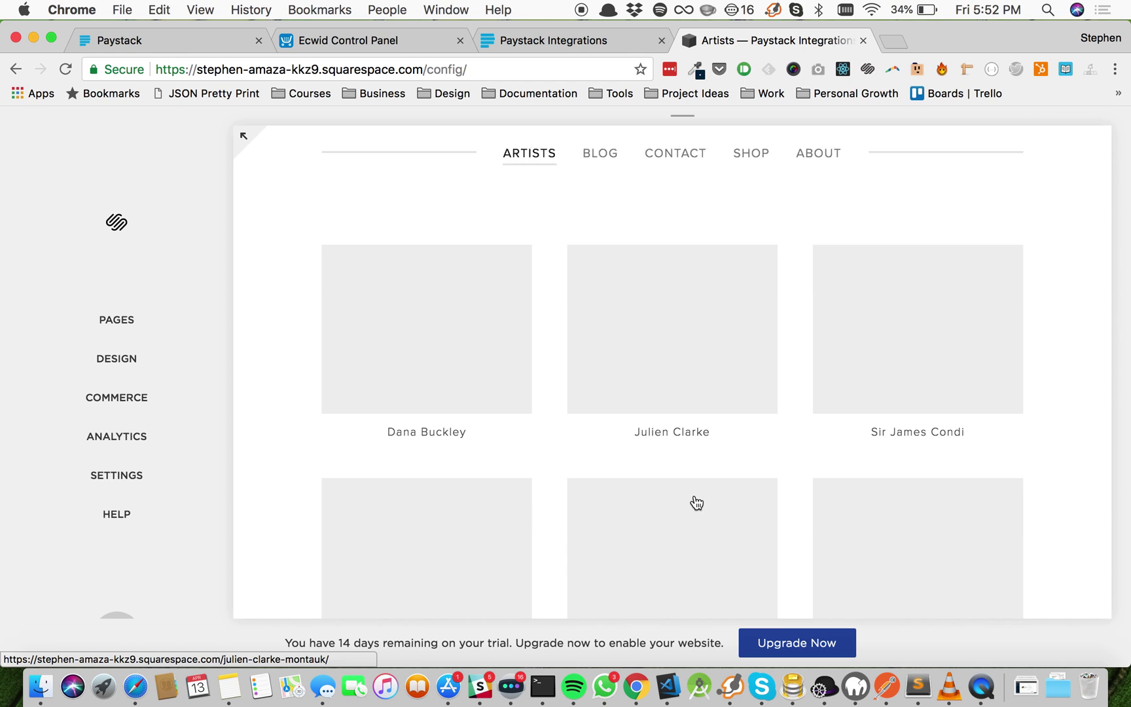
pyautogui.scroll(2, 631, 376)
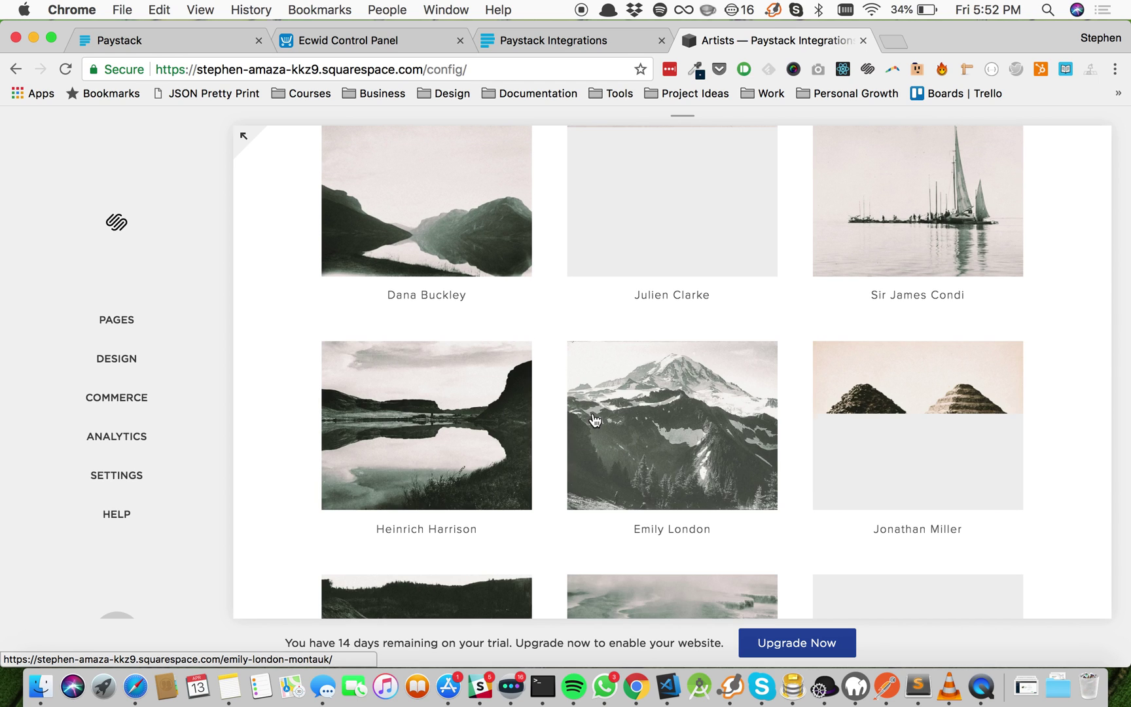
pyautogui.hscroll(-5, 593, 417)
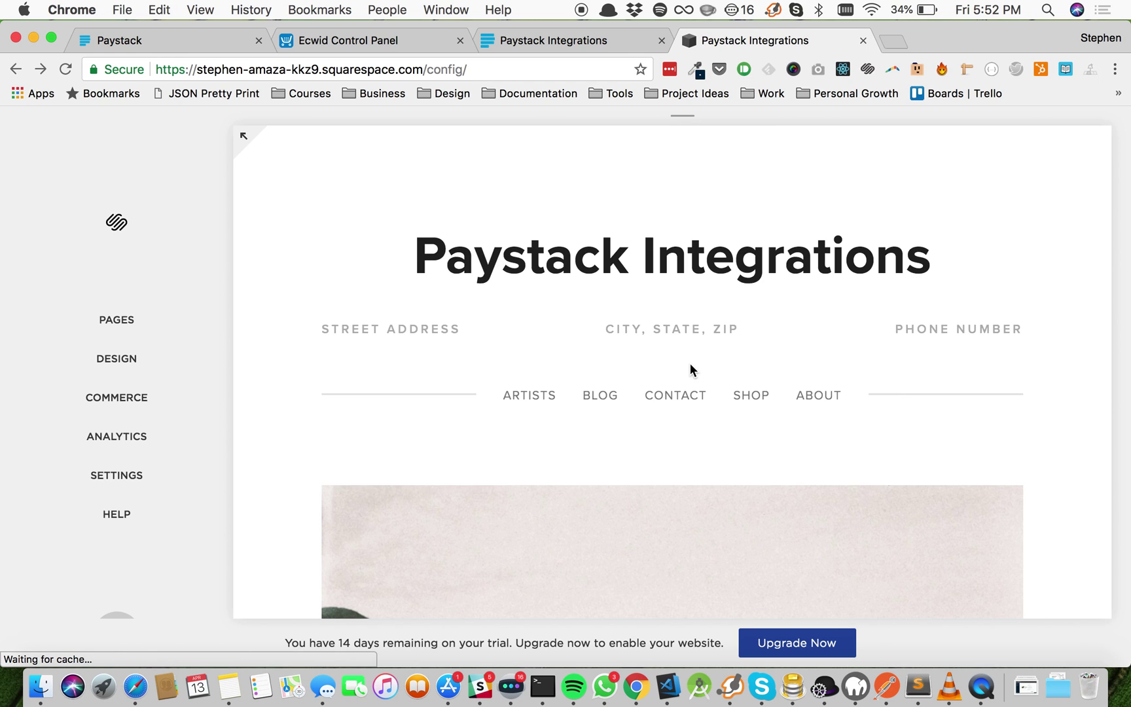
# Step: Open the homepage's demo text block for editing, dismissing the demo page notice
pyautogui.scroll(-7, 649, 491)
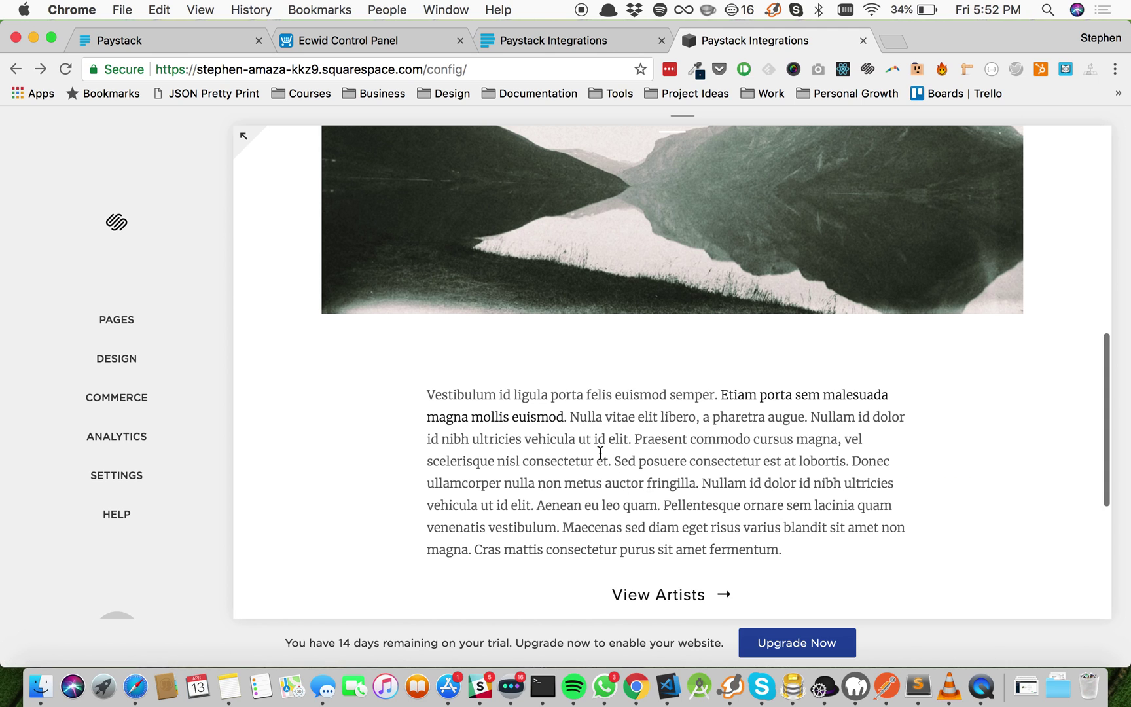
pyautogui.scroll(-2, 722, 480)
pyautogui.scroll(10, 732, 497)
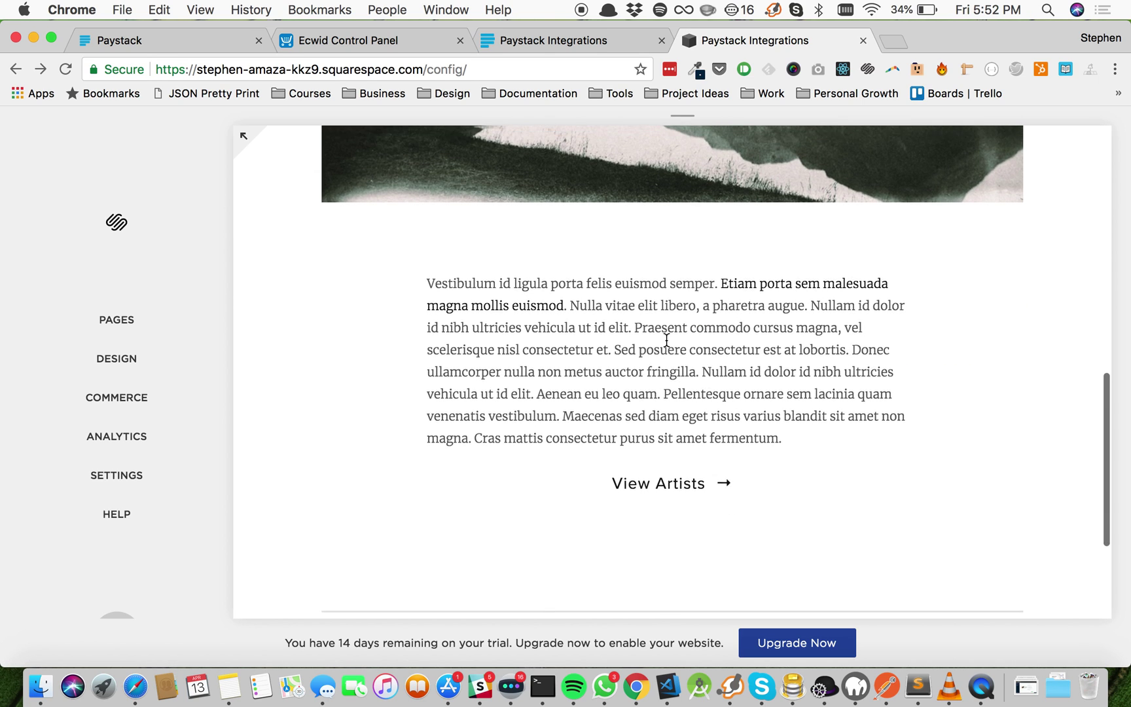
pyautogui.scroll(-3, 664, 504)
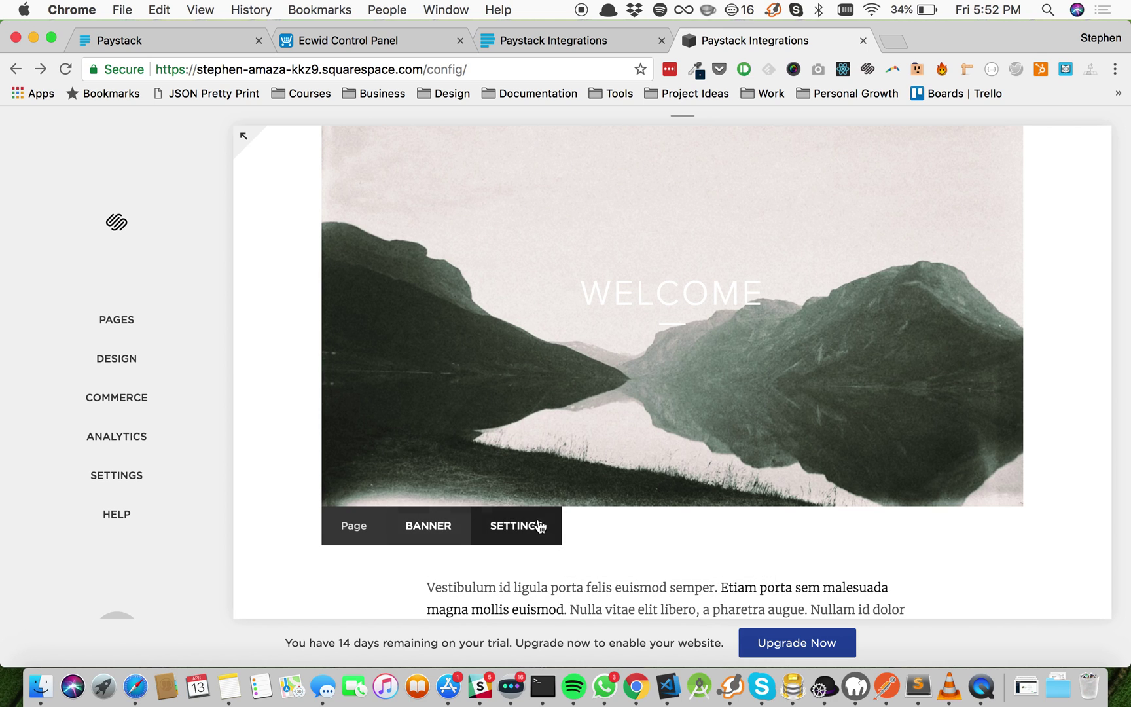
pyautogui.scroll(-1, 767, 563)
pyautogui.scroll(-3, 767, 561)
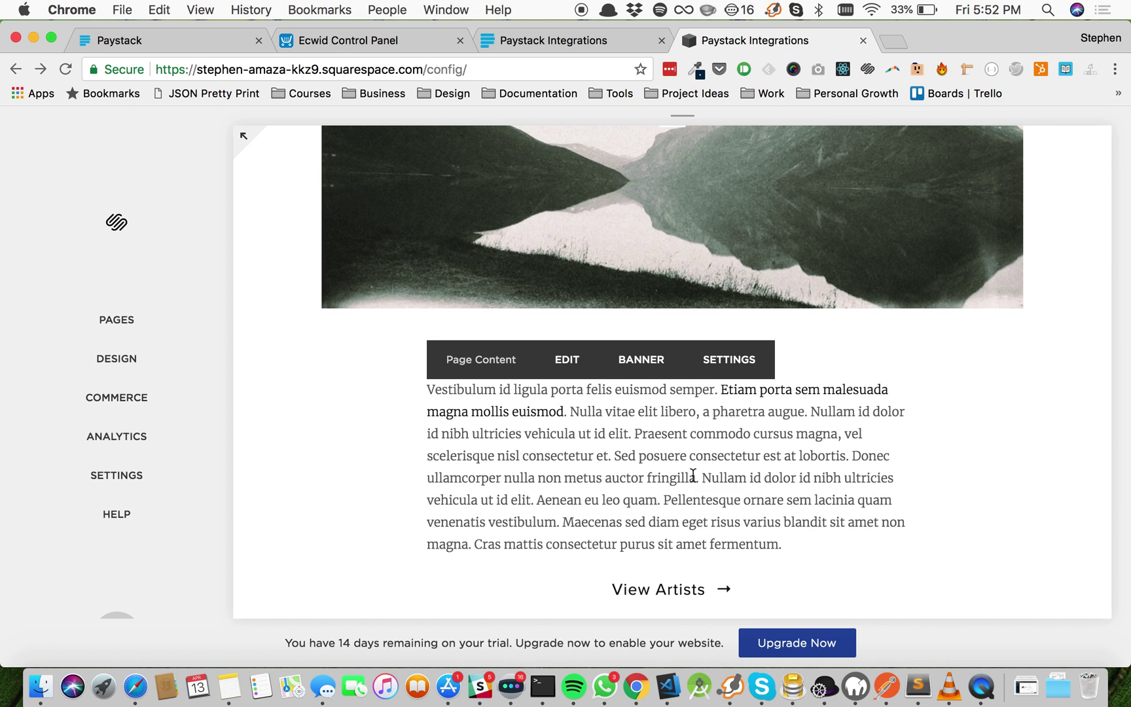
pyautogui.click(557, 361)
pyautogui.click(546, 412)
pyautogui.click(773, 462)
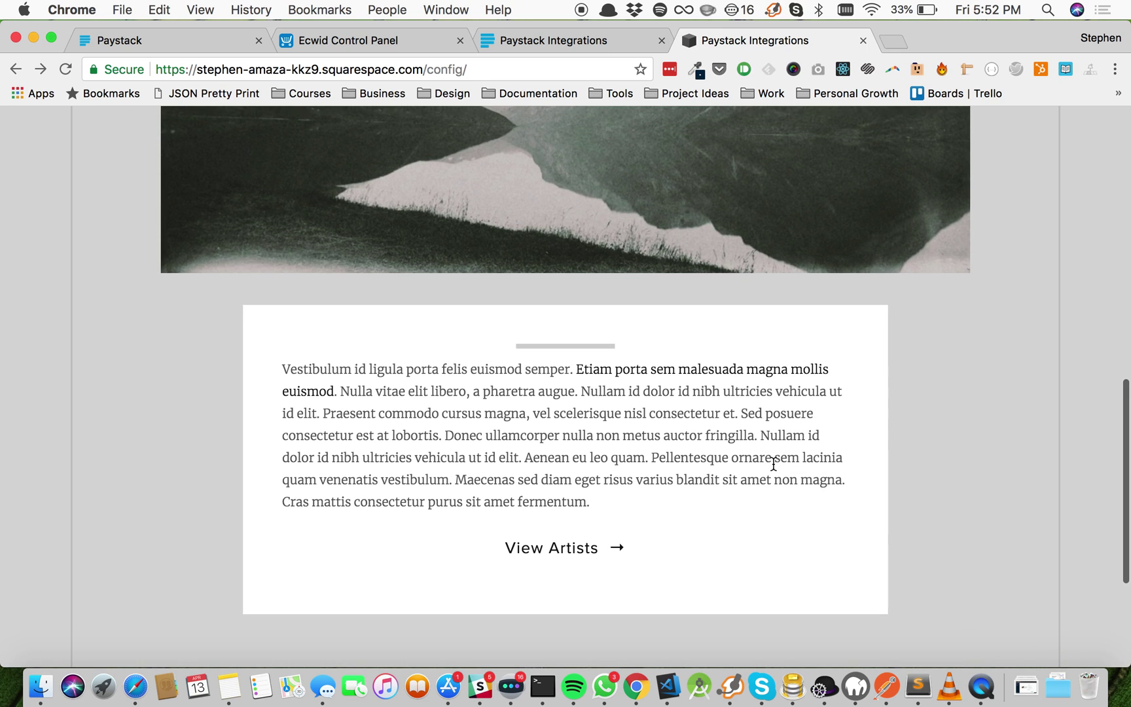
# Step: Replace the text with 'Paystack is really great. You should sign up', View Artists below, and save
pyautogui.tripleClick(515, 439)
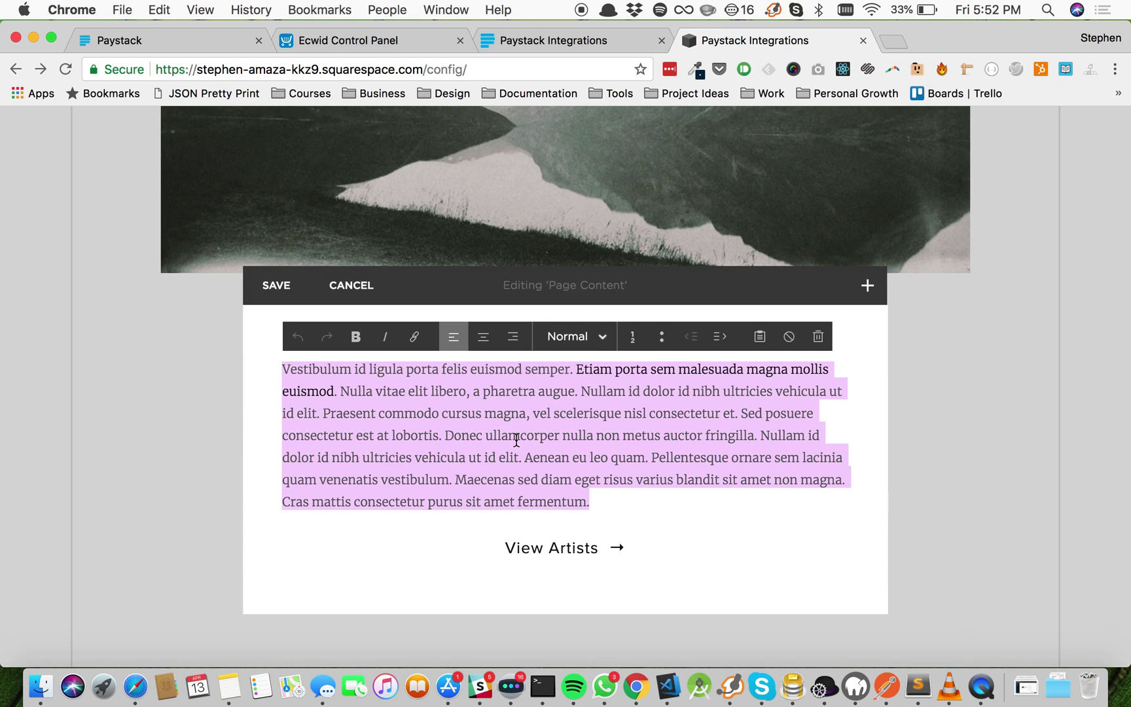
pyautogui.write('Paystac')
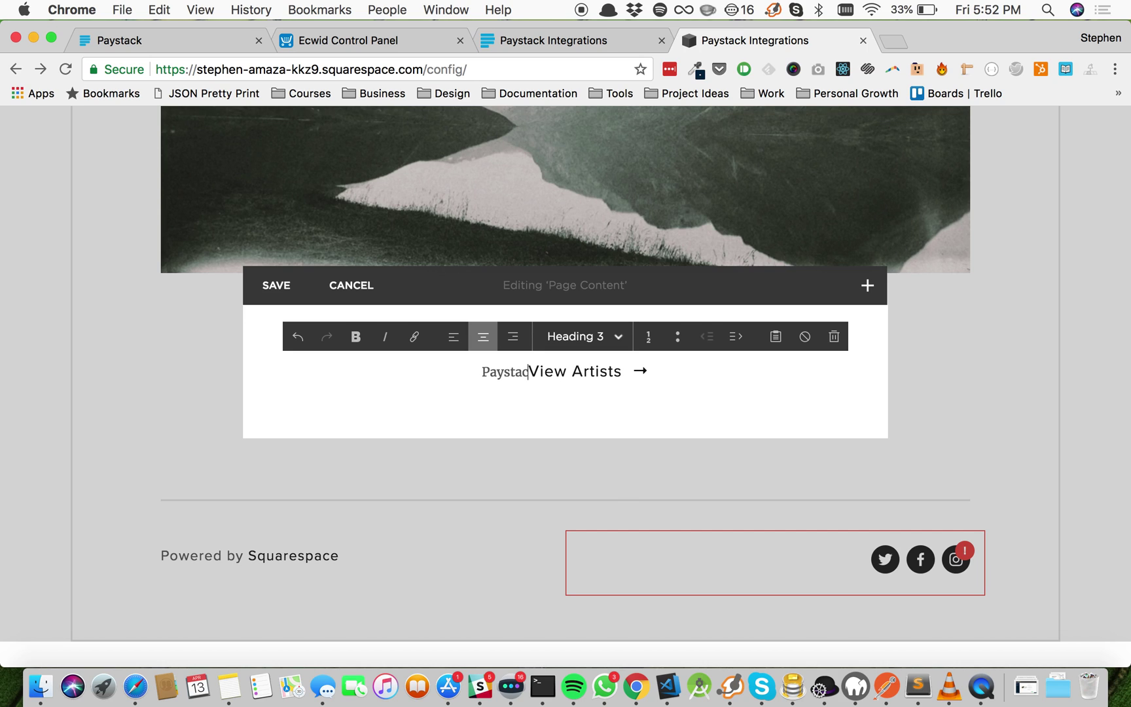
pyautogui.write('k is really')
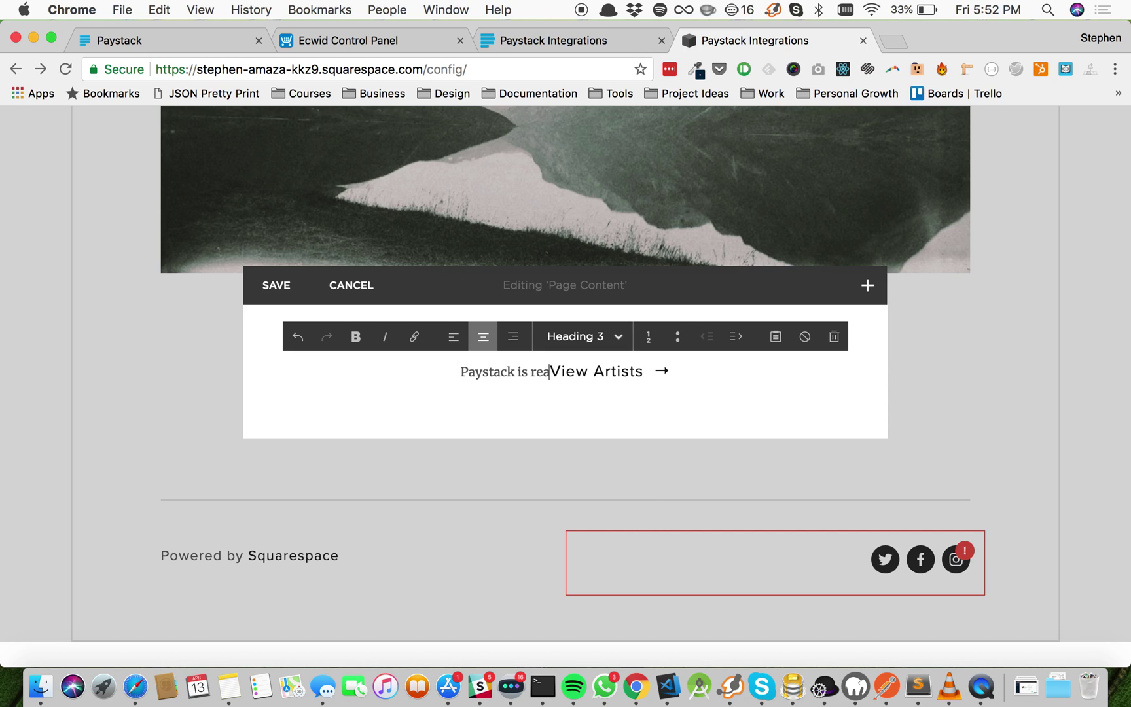
pyautogui.write(' great. You')
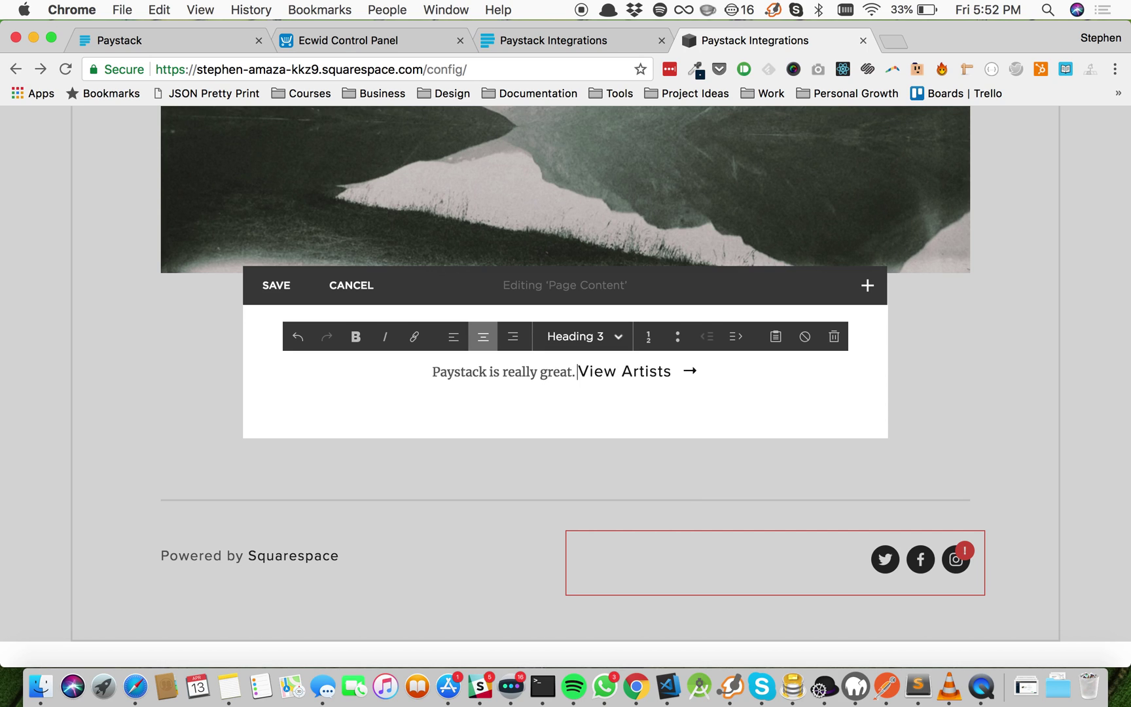
pyautogui.write(' should sign up')
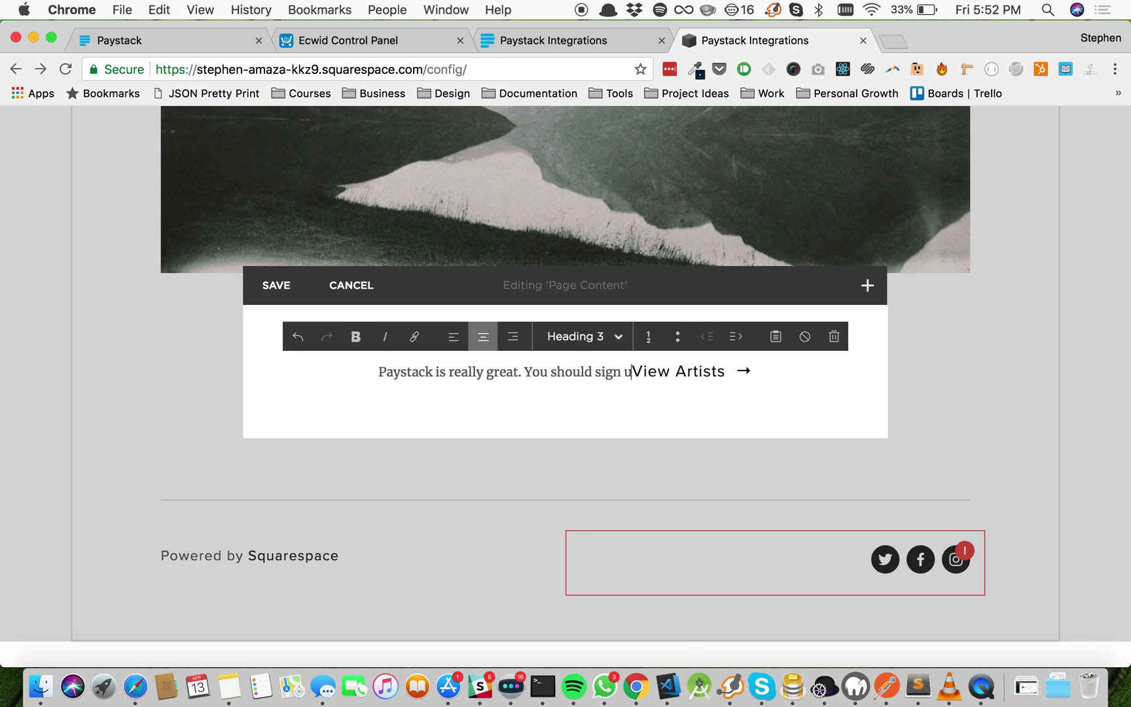
pyautogui.press('Return')
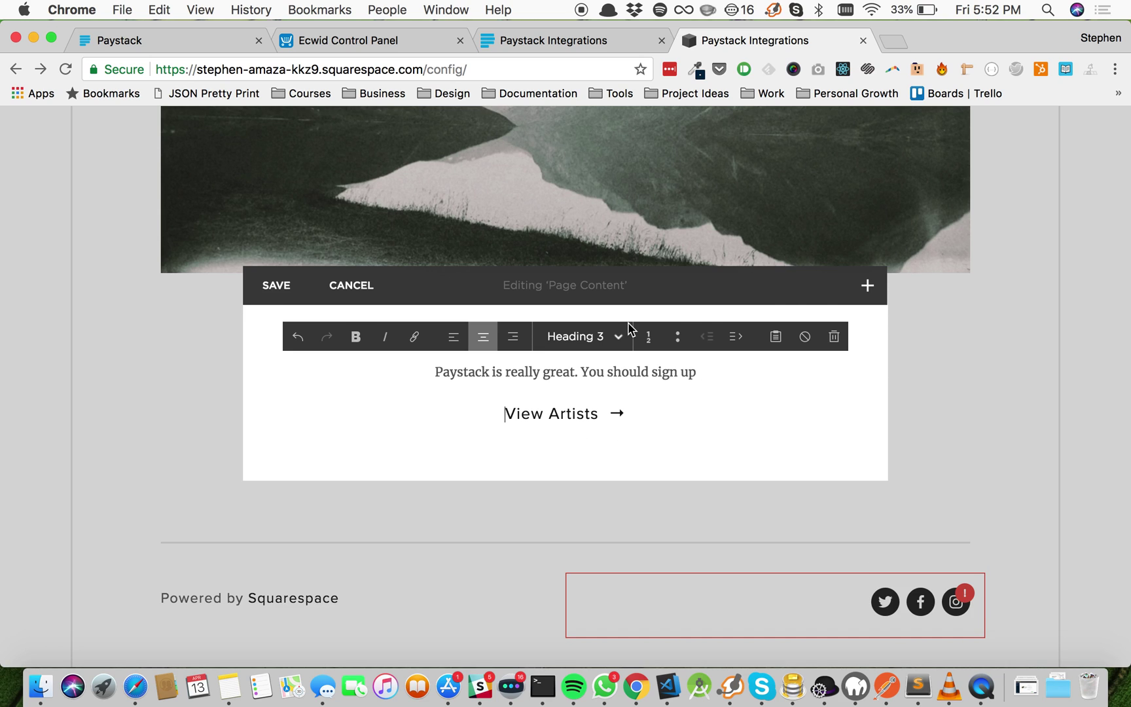
pyautogui.click(276, 285)
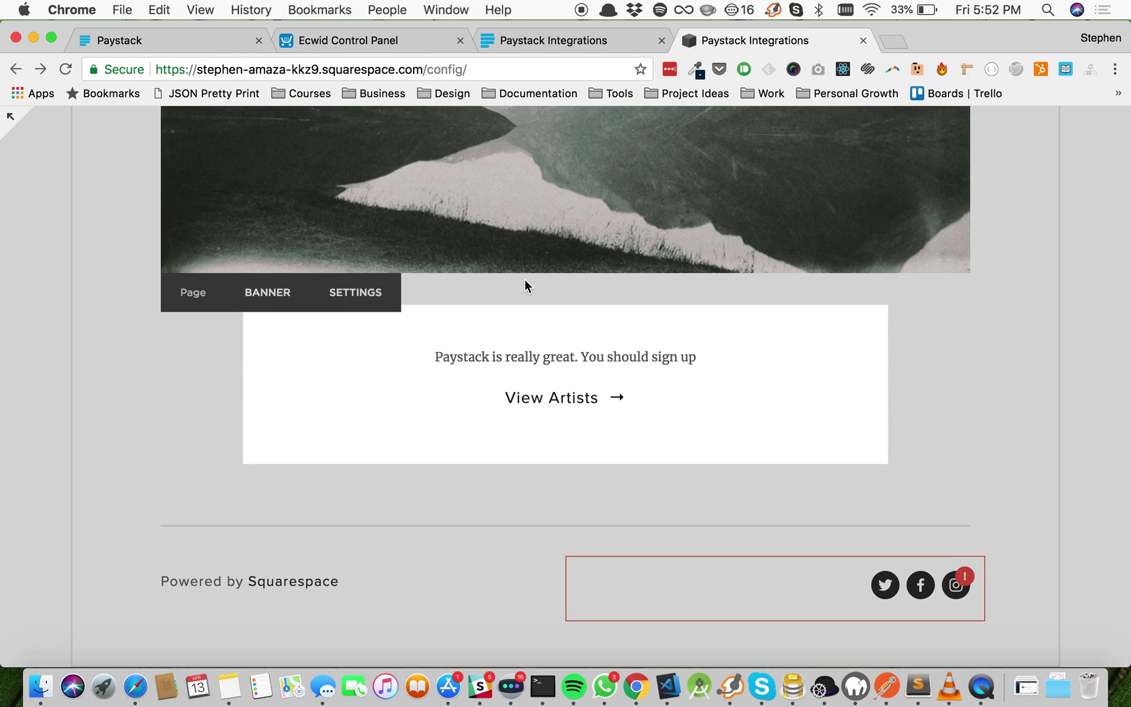
pyautogui.scroll(10, 326, 326)
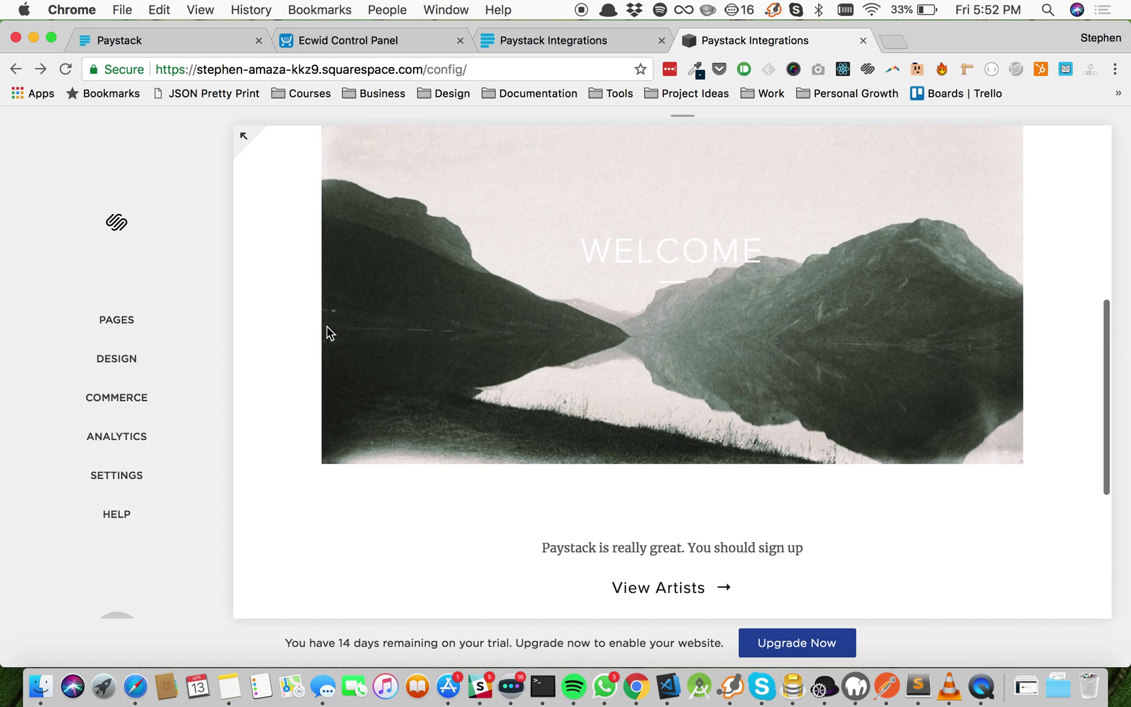
pyautogui.scroll(-10, 327, 326)
pyautogui.scroll(10, 326, 330)
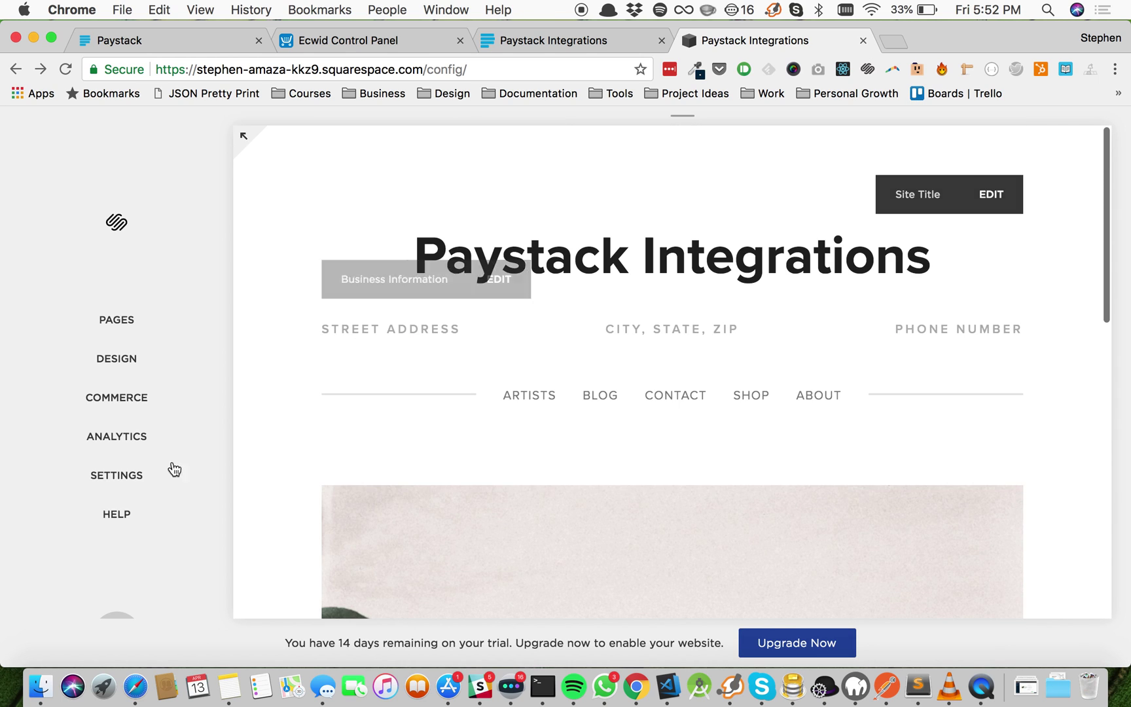
pyautogui.click(109, 326)
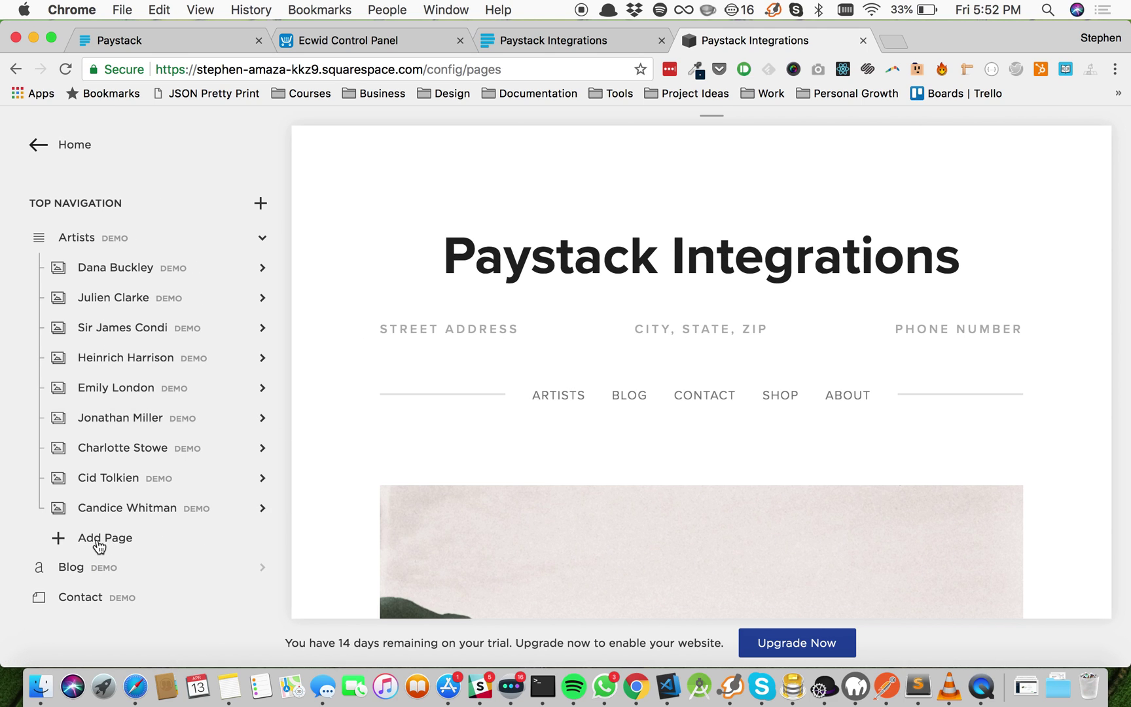
# Step: Add a blank page titled 'Store' and open it in the editor
pyautogui.click(100, 540)
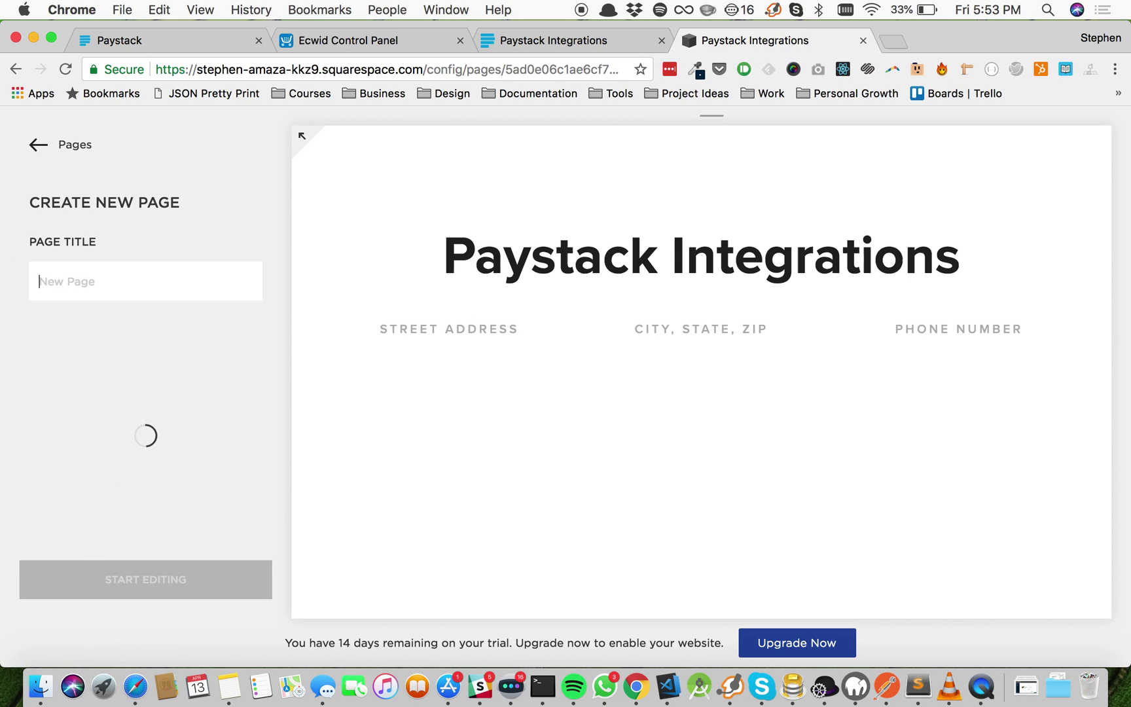
pyautogui.write('Store')
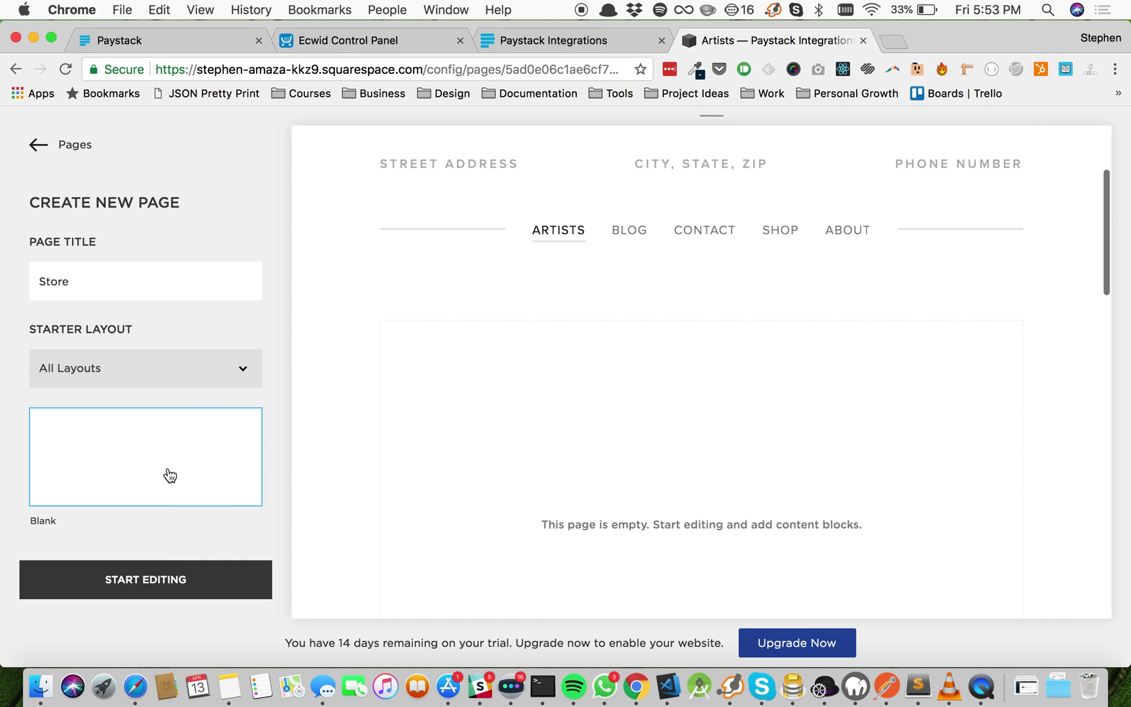
pyautogui.click(138, 578)
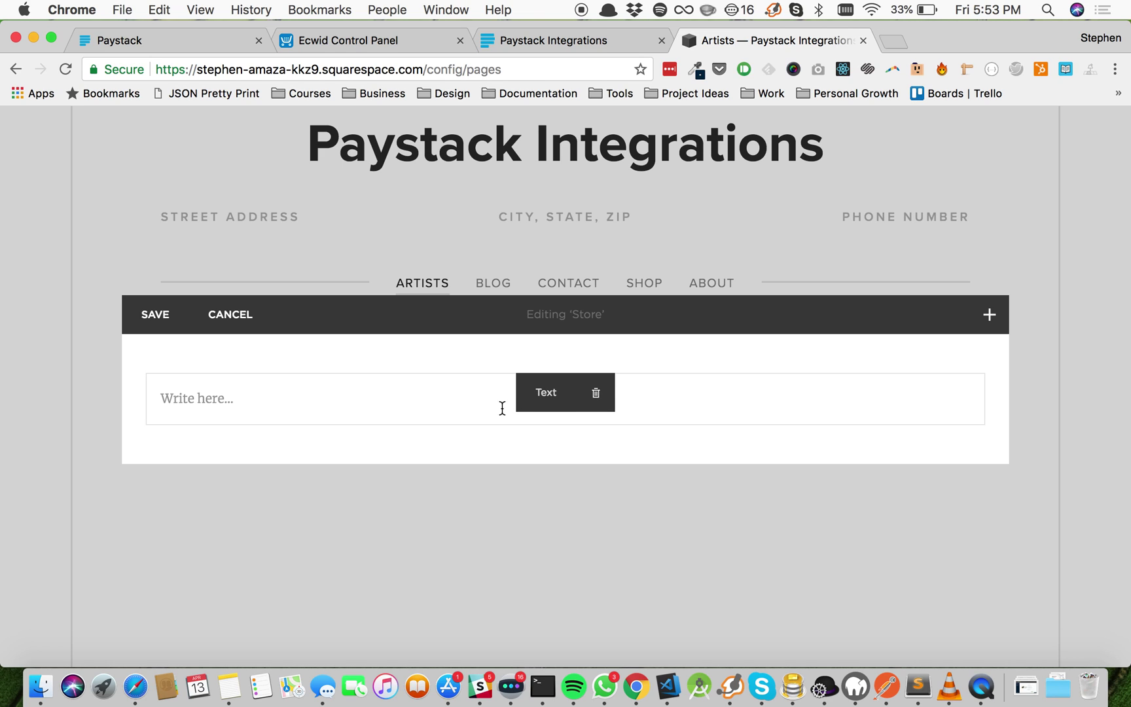
# Step: Insert a Code block from the Premium section into the Store page and select its Hello, World! code
pyautogui.click(989, 315)
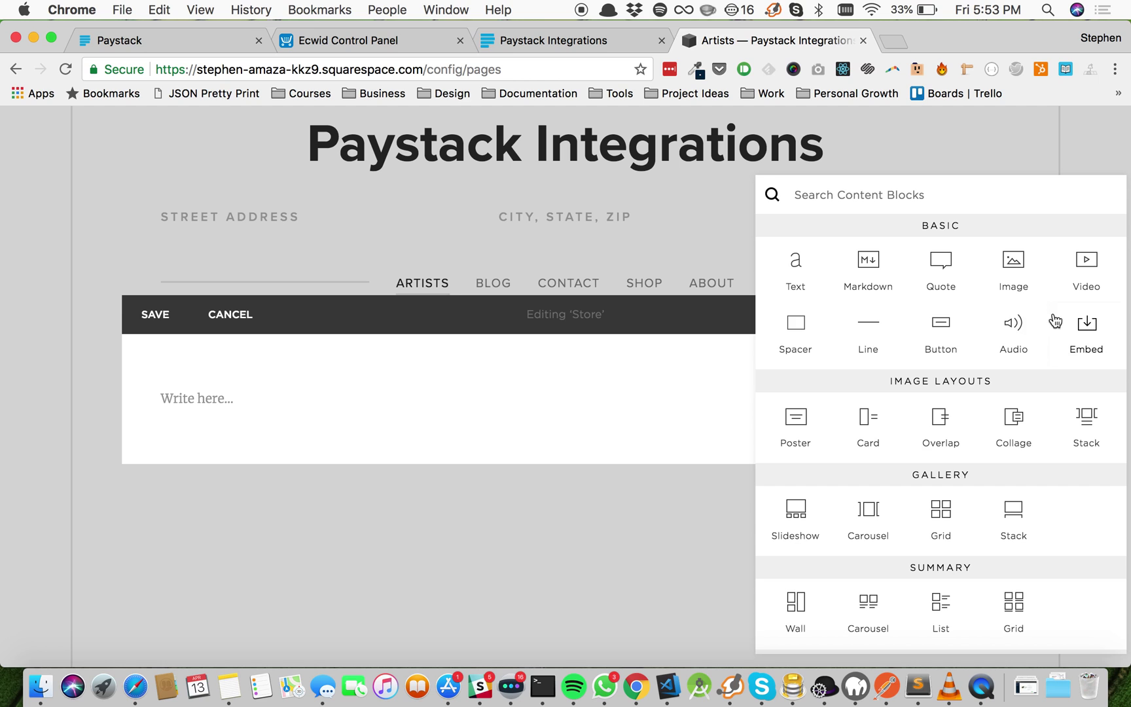
pyautogui.scroll(-3, 907, 428)
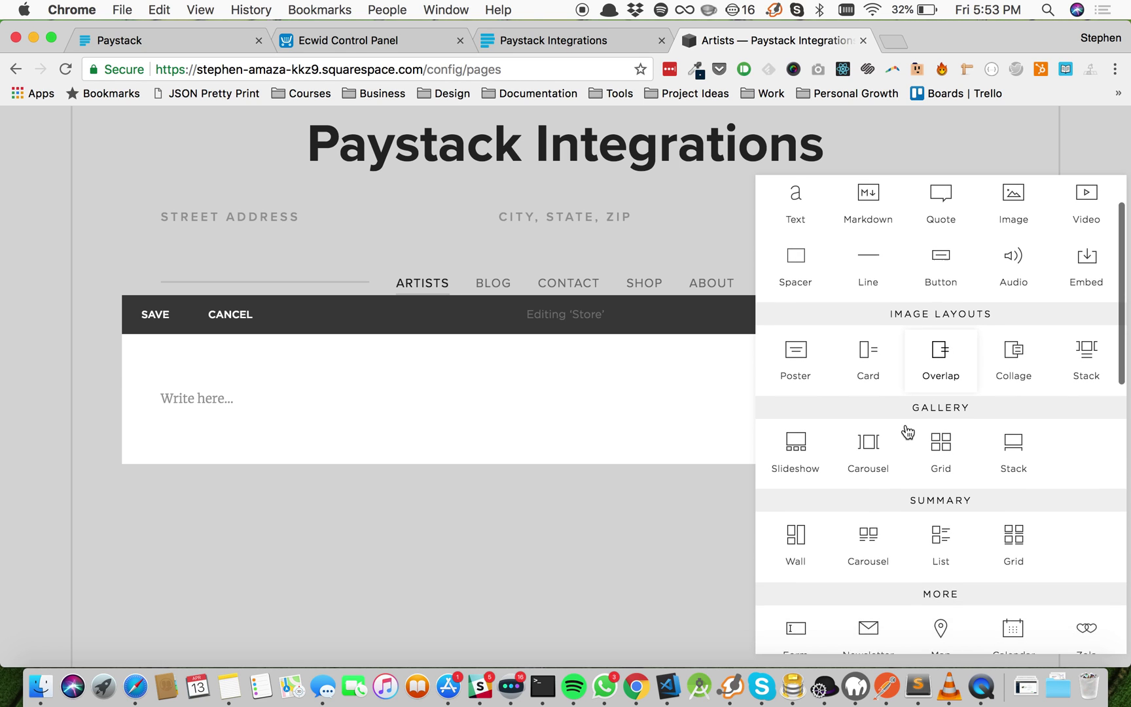
pyautogui.scroll(-4, 1013, 461)
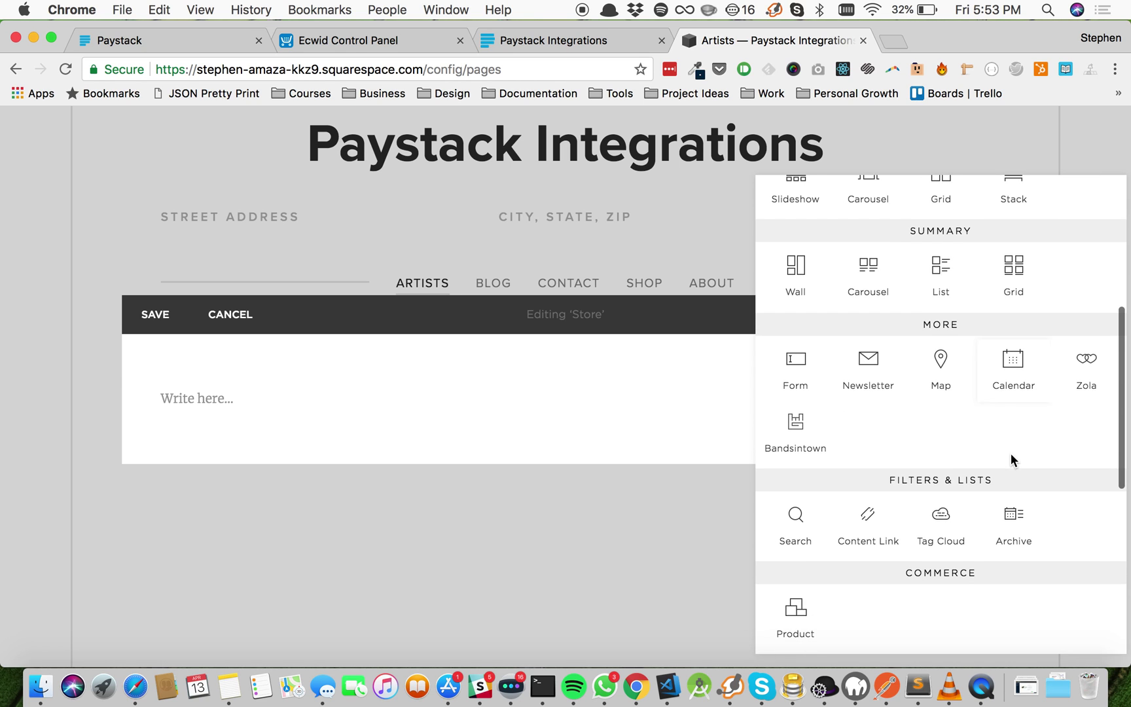
pyautogui.scroll(-2, 977, 406)
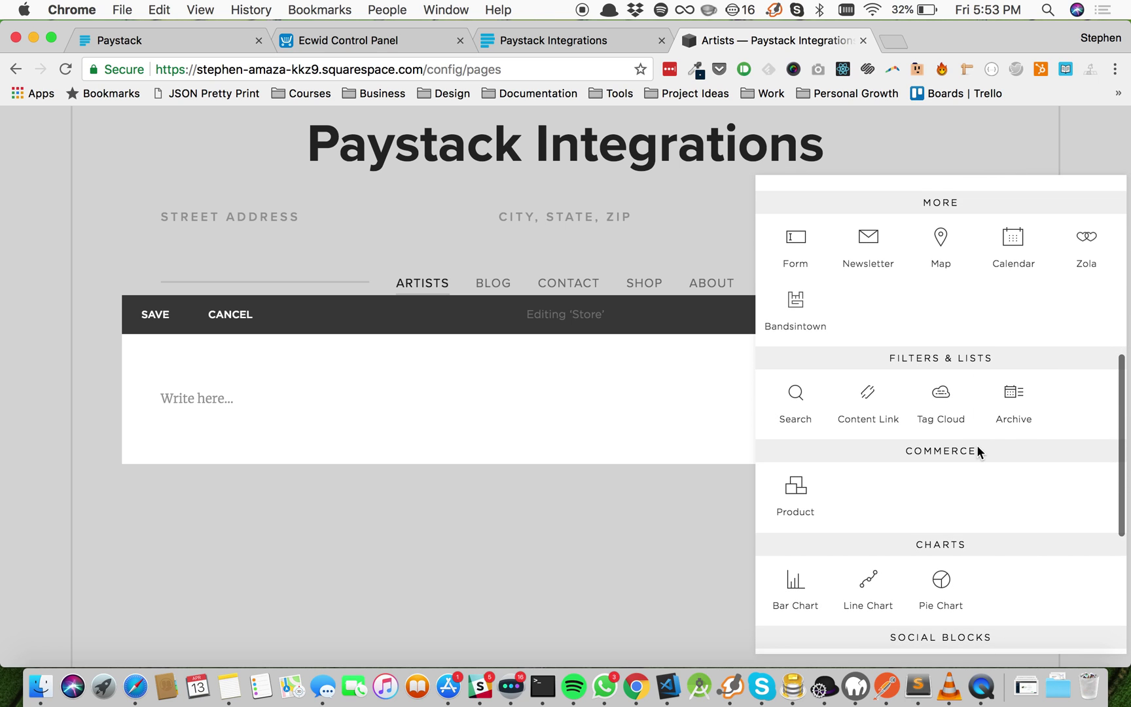
pyautogui.scroll(-5, 977, 444)
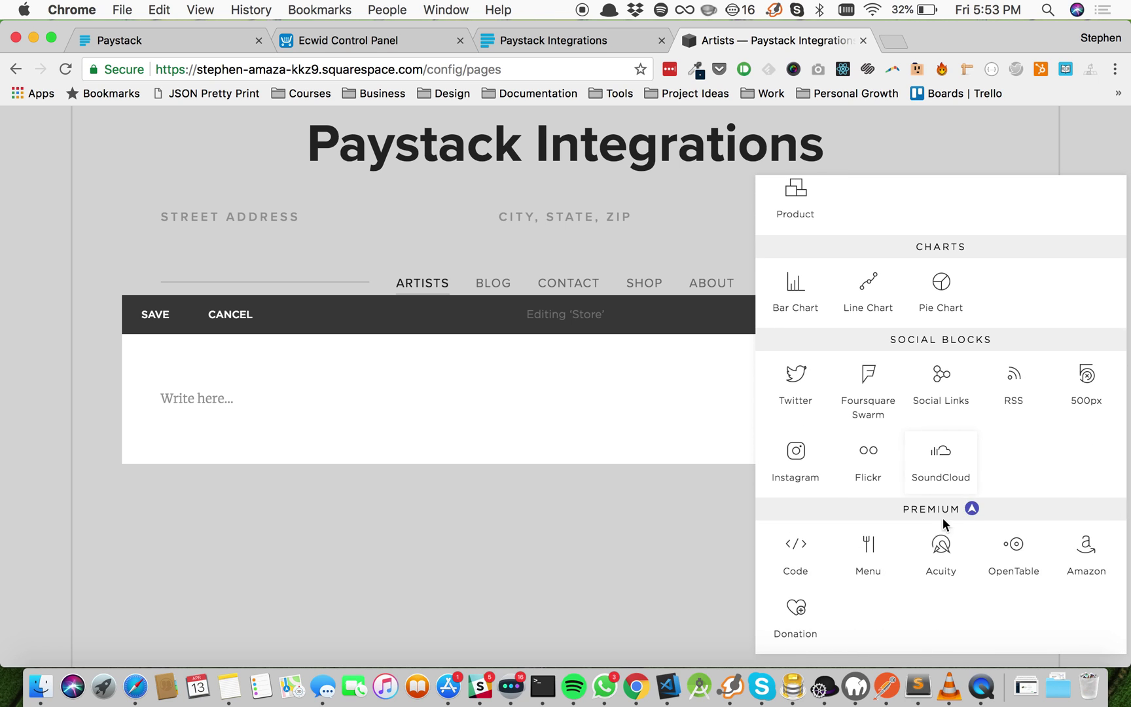
pyautogui.click(809, 564)
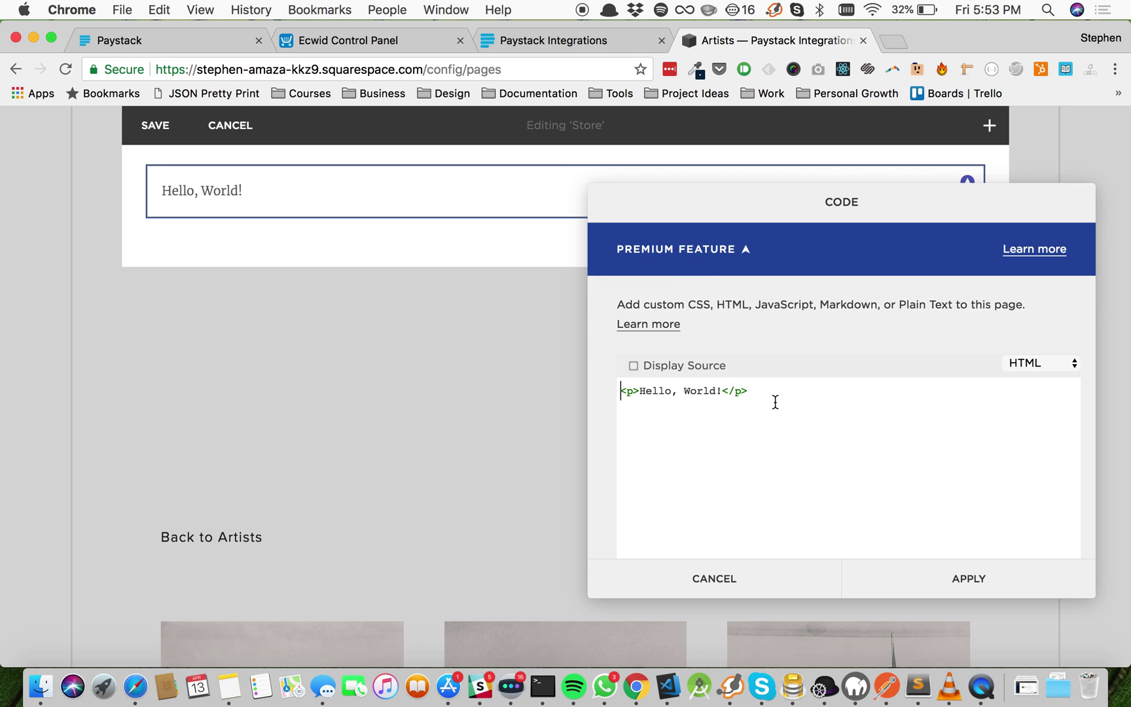
pyautogui.press('super+a')
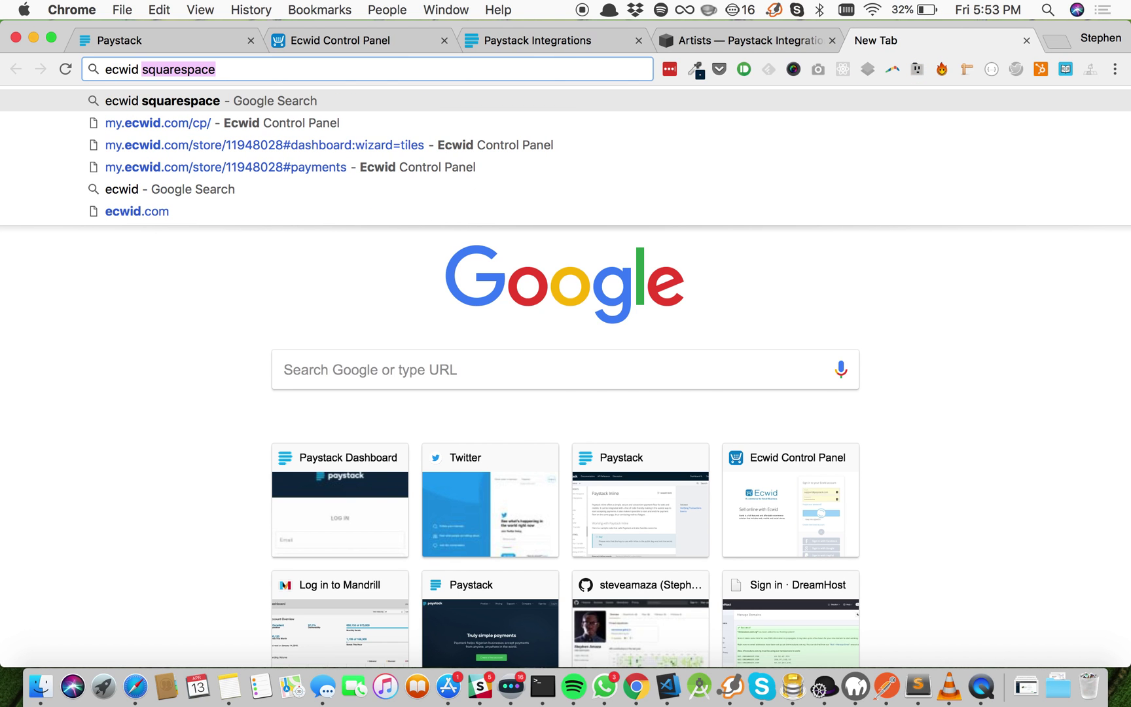
# Step: Search 'ecwid product' and open Ecwid's manual-embed article at its Generate your code section
pyautogui.write('product')
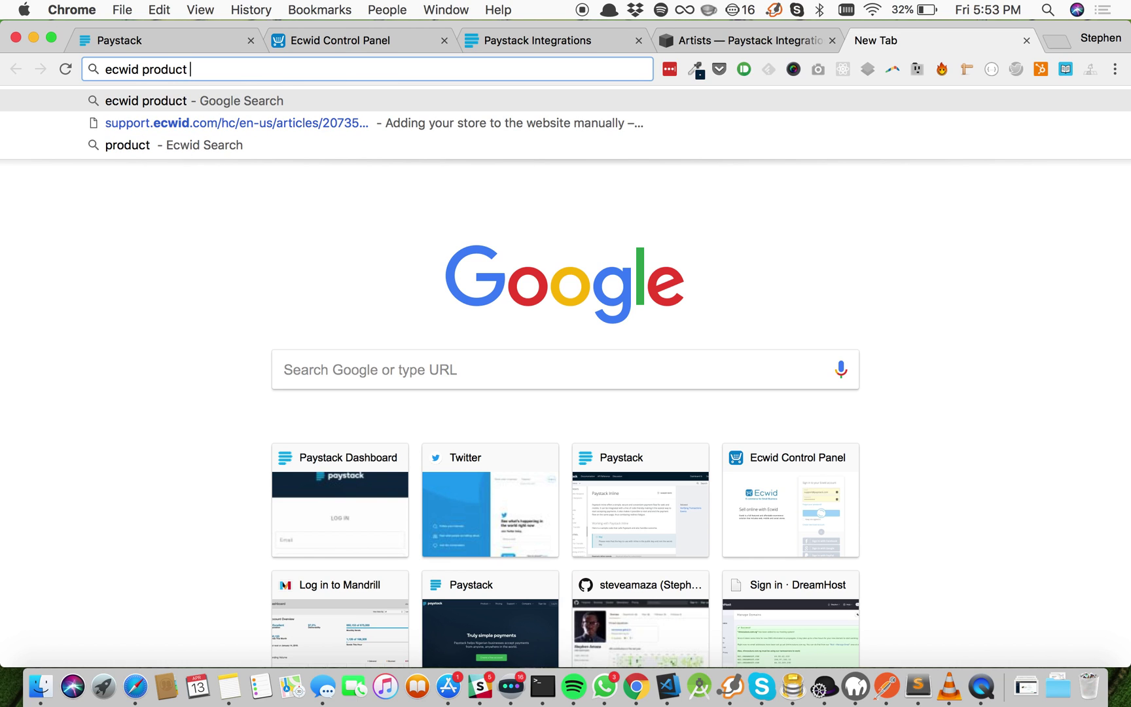
pyautogui.click(657, 122)
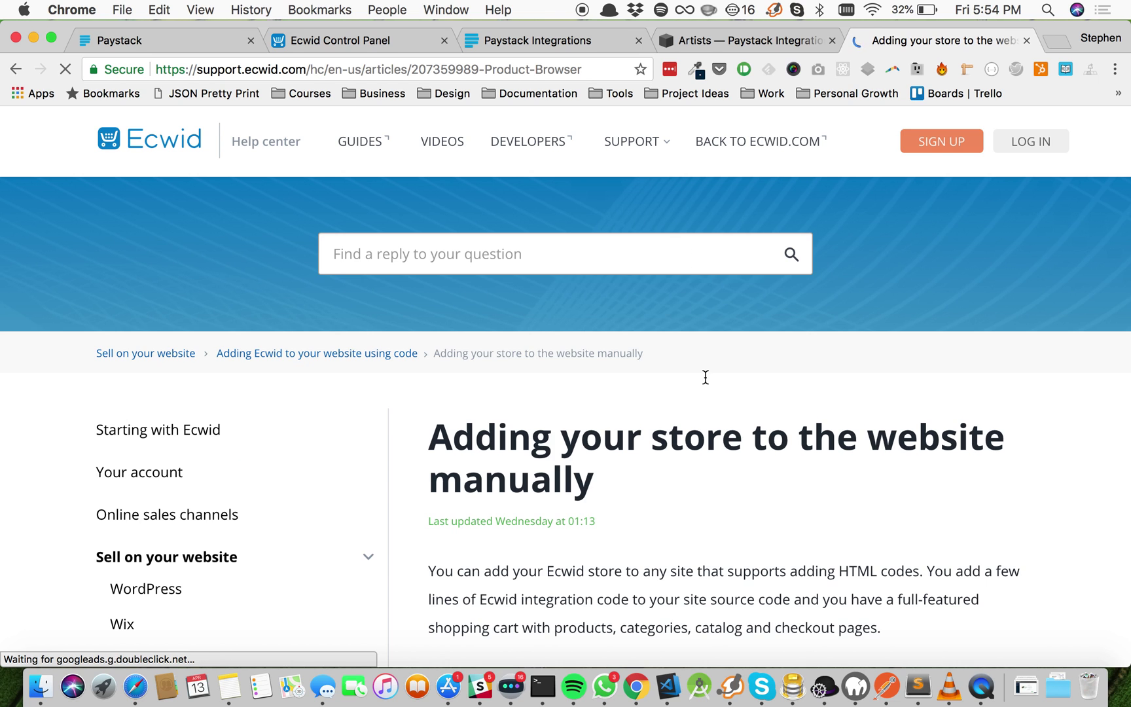
pyautogui.scroll(-10, 704, 377)
pyautogui.scroll(-5, 704, 377)
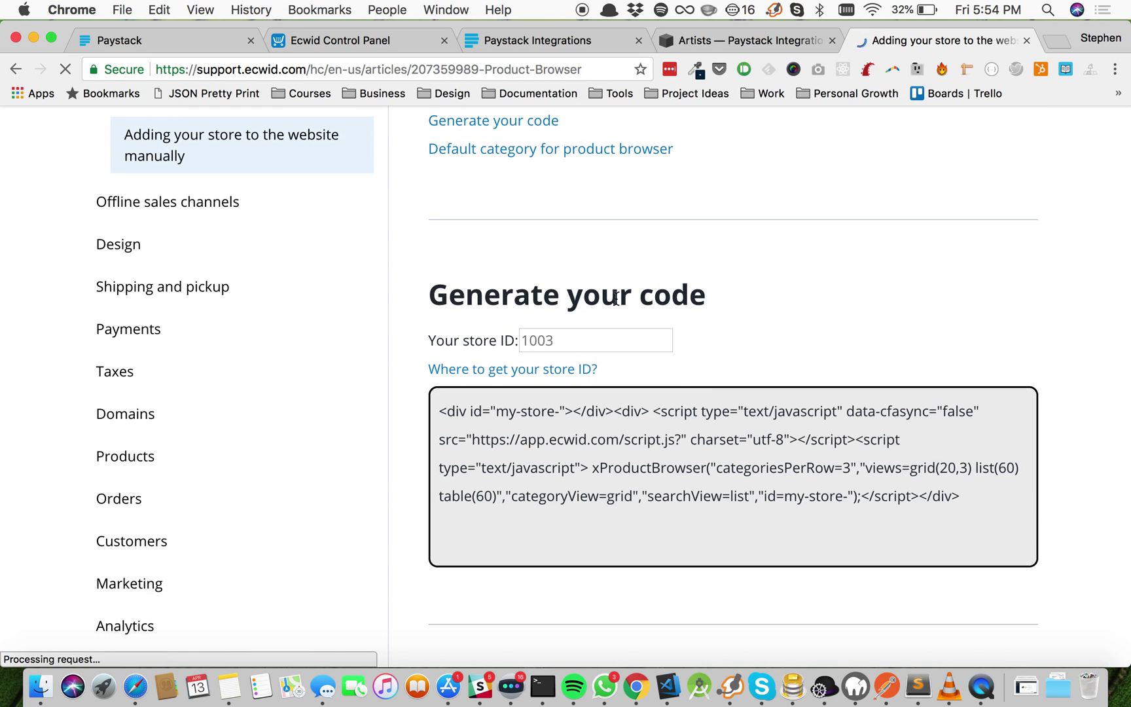
pyautogui.click(583, 348)
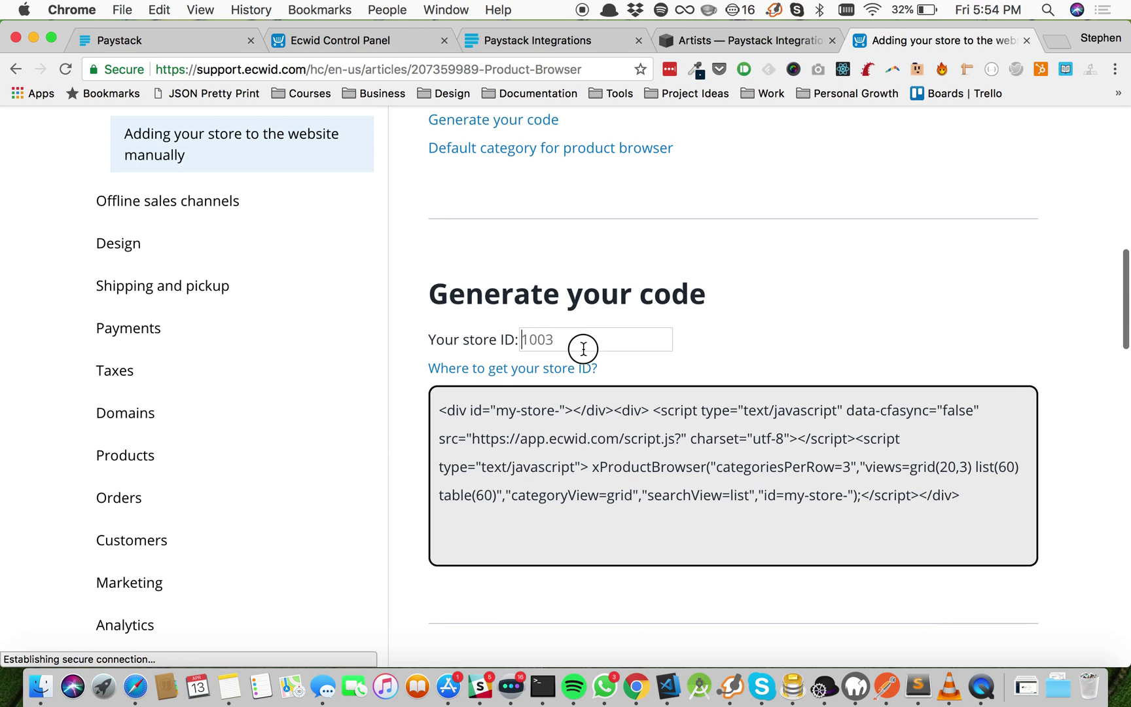
pyautogui.click(337, 38)
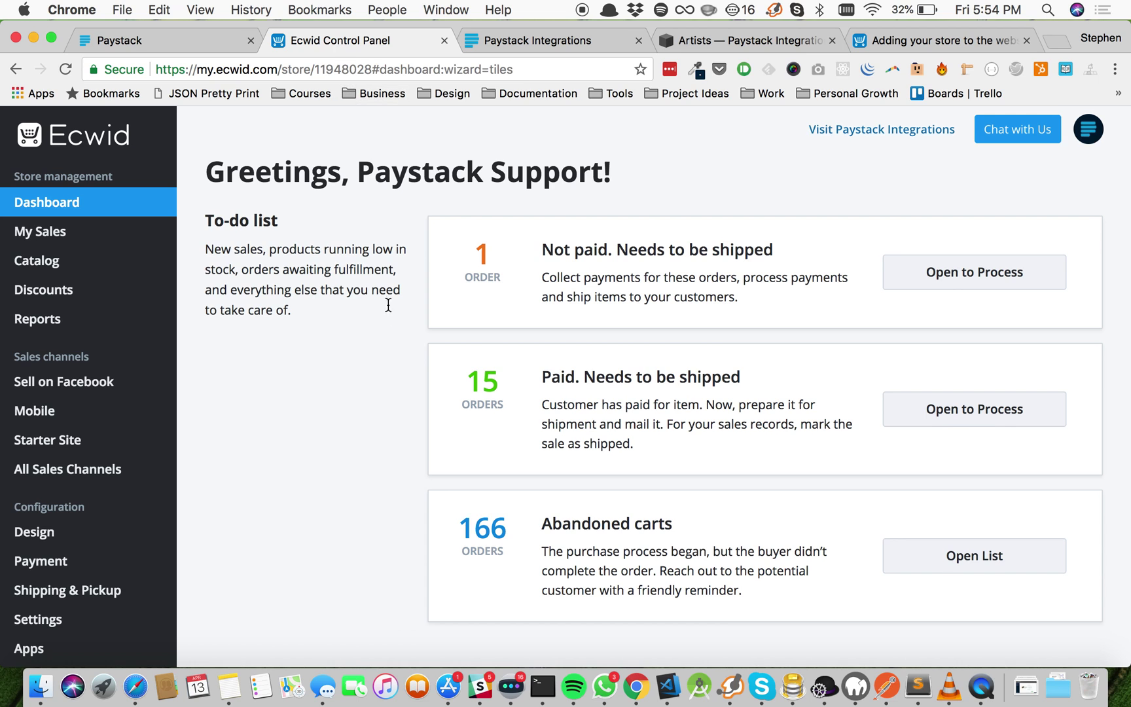
# Step: Copy the Store ID number from the Ecwid dashboard footer
pyautogui.scroll(-20, 388, 321)
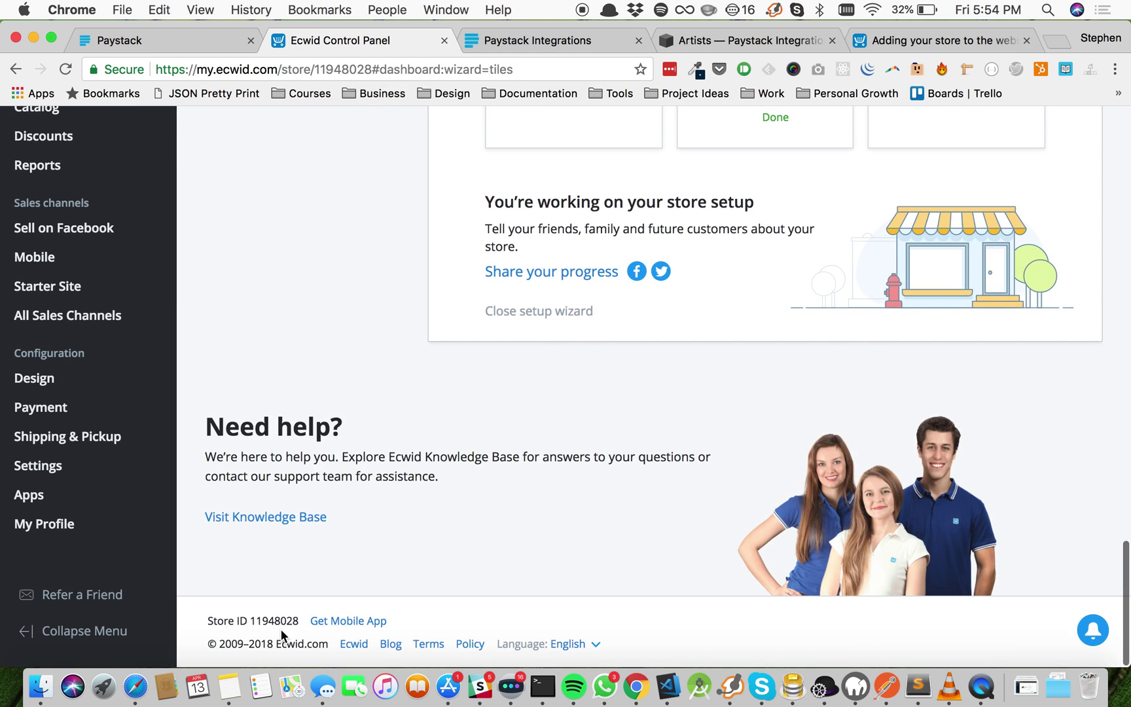
pyautogui.doubleClick(279, 622)
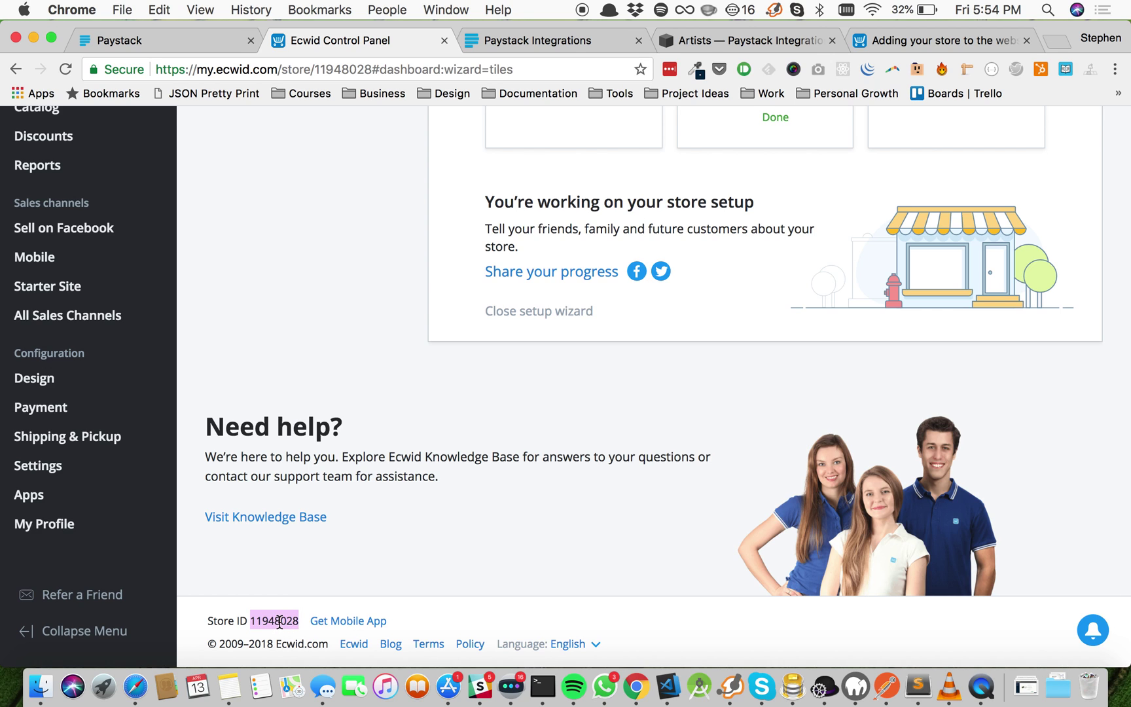
pyautogui.rightClick(280, 623)
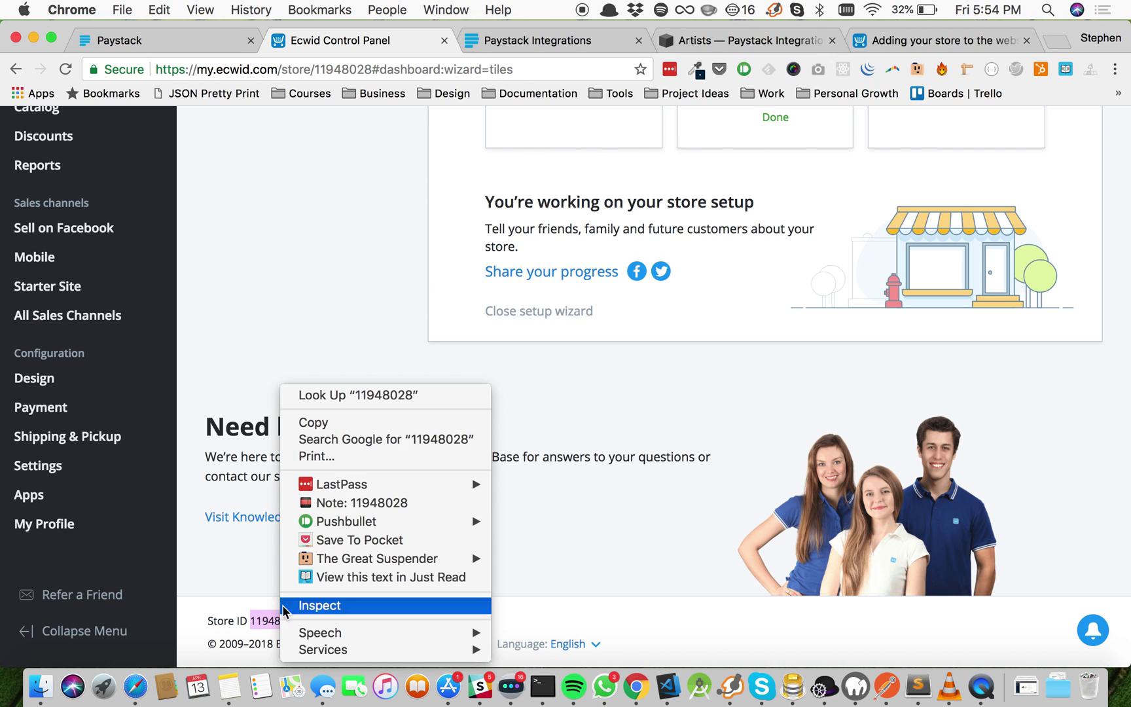
pyautogui.click(320, 422)
pyautogui.click(870, 41)
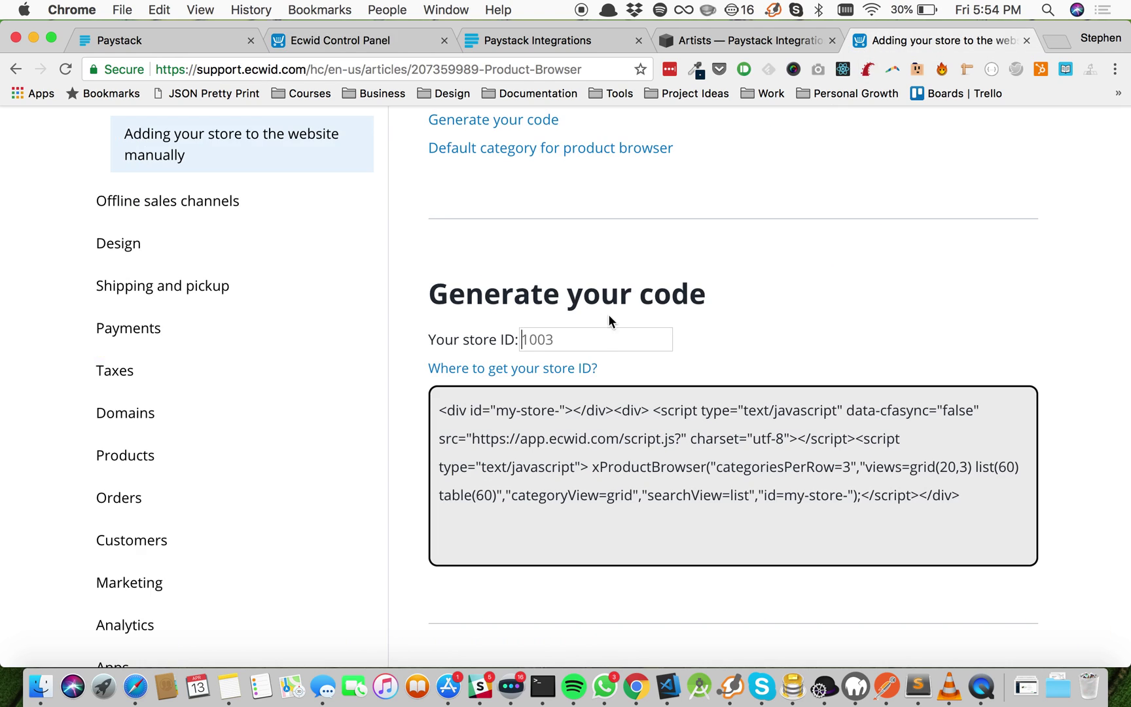
# Step: Paste the store ID into the Your store ID field and copy the generated embed code
pyautogui.rightClick(594, 343)
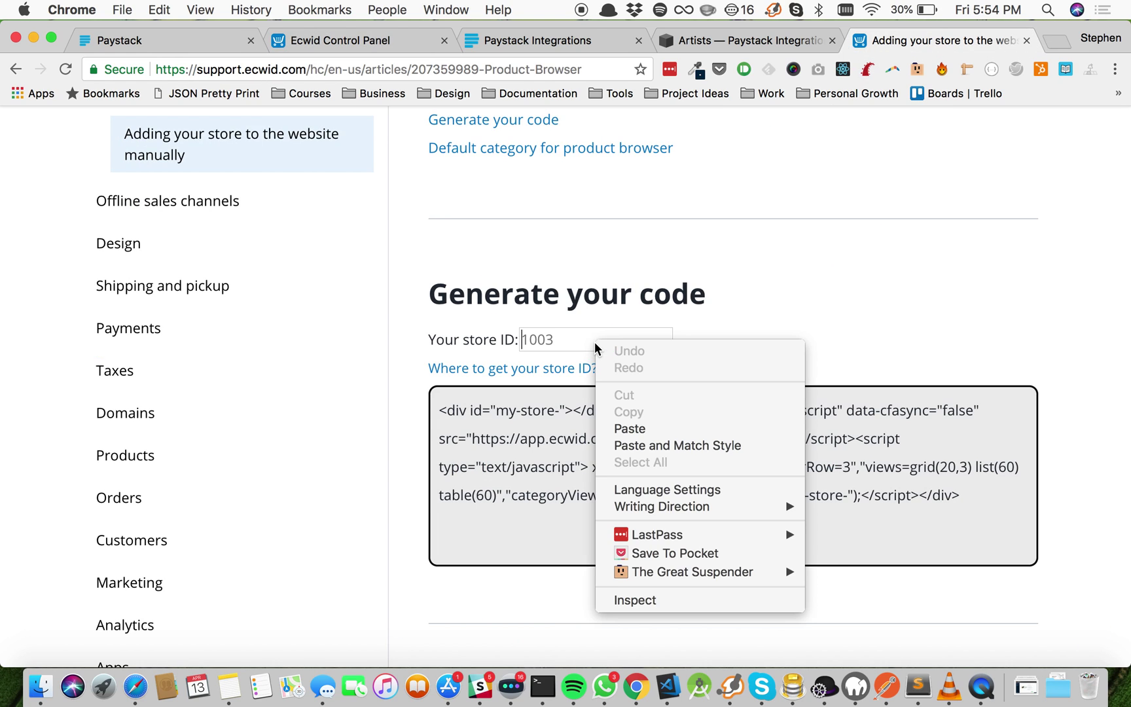
pyautogui.click(629, 428)
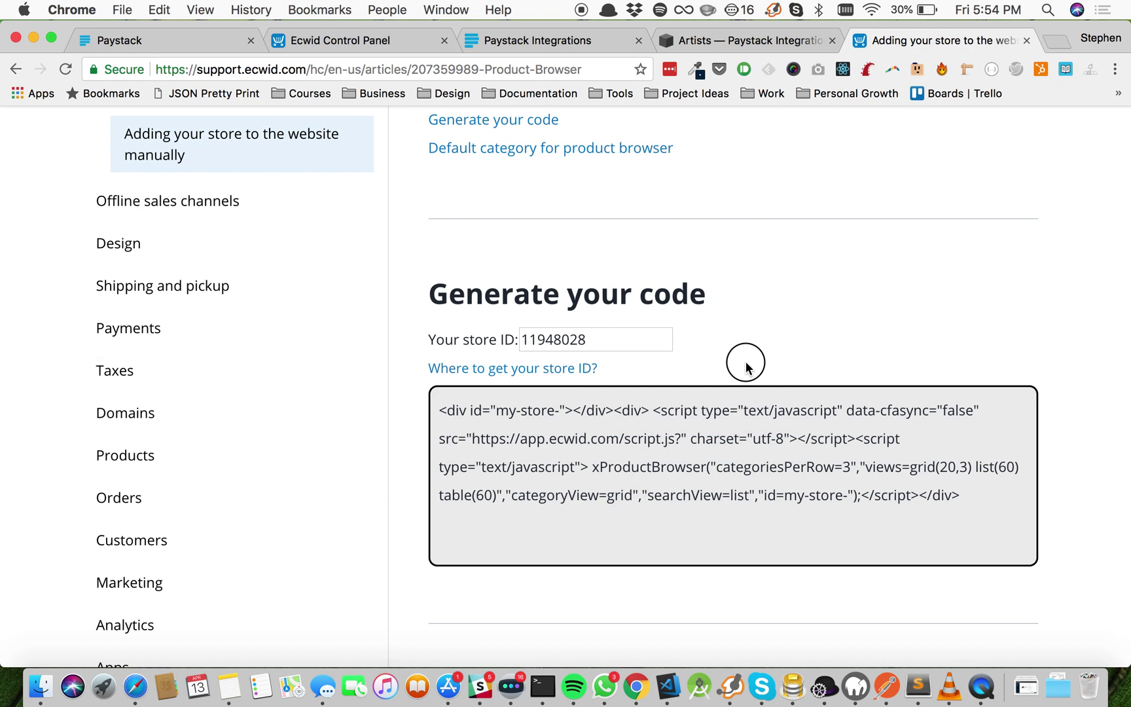
pyautogui.doubleClick(633, 338)
pyautogui.click(633, 337)
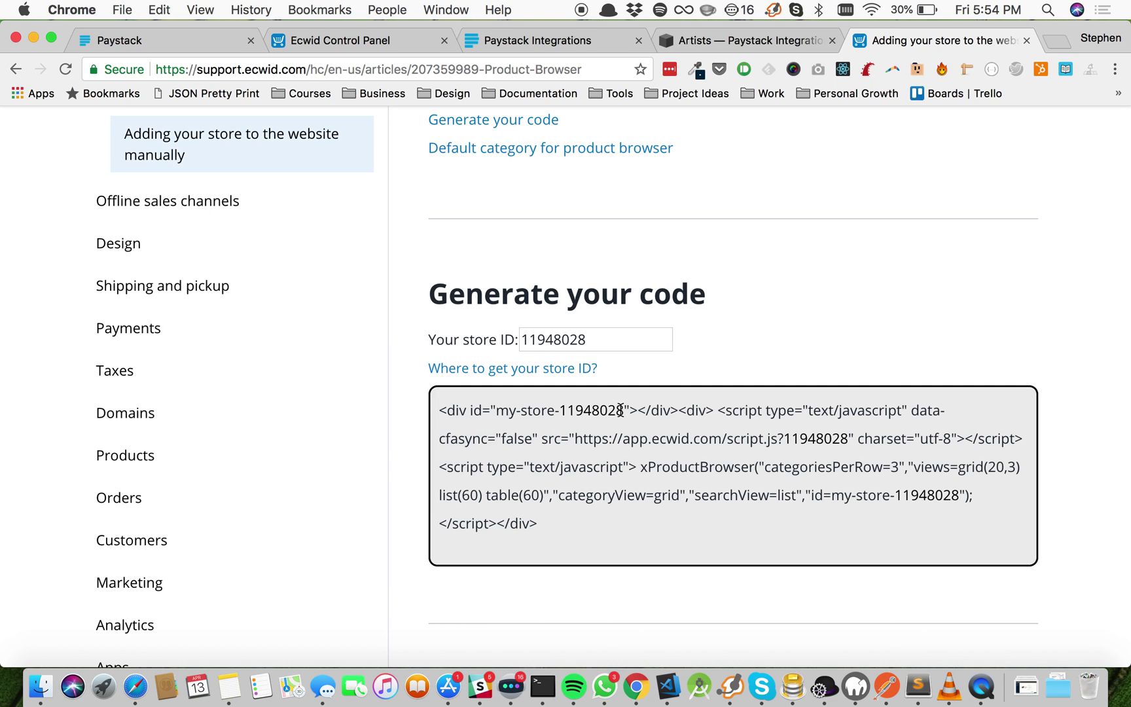
pyautogui.moveTo(440, 413); pyautogui.dragTo(560, 527)
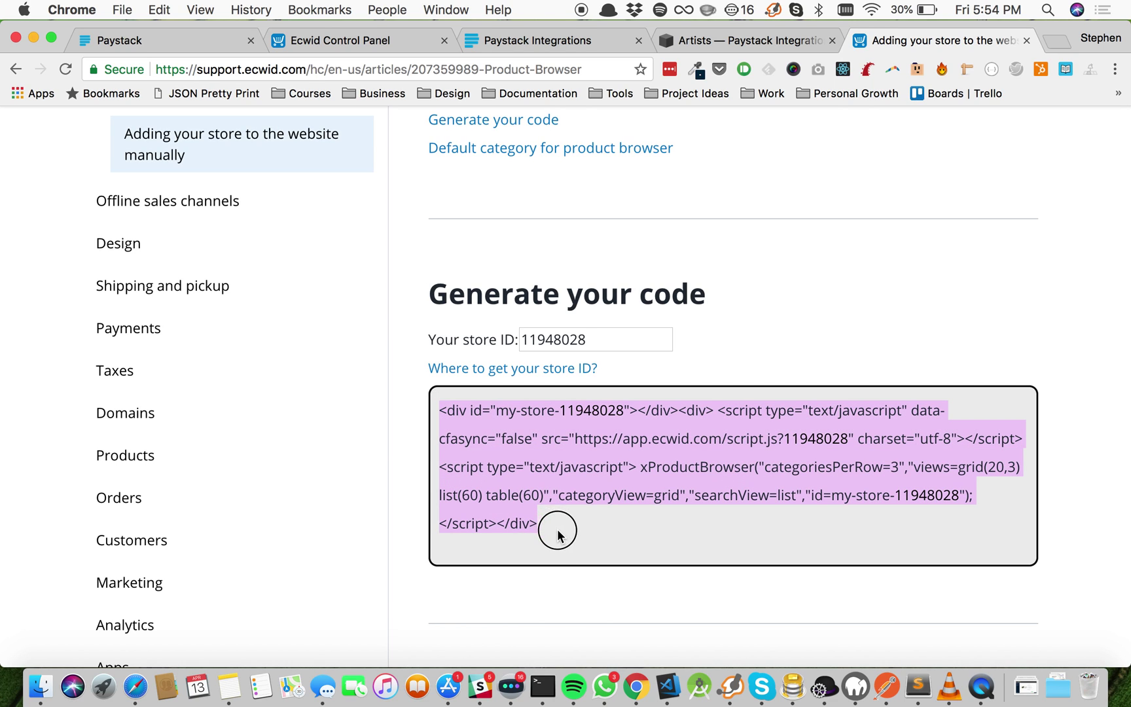
pyautogui.press('super+c')
# Step: Swap the Hello World code for the Ecwid embed snippet, apply it, and save the Store page
pyautogui.click(699, 43)
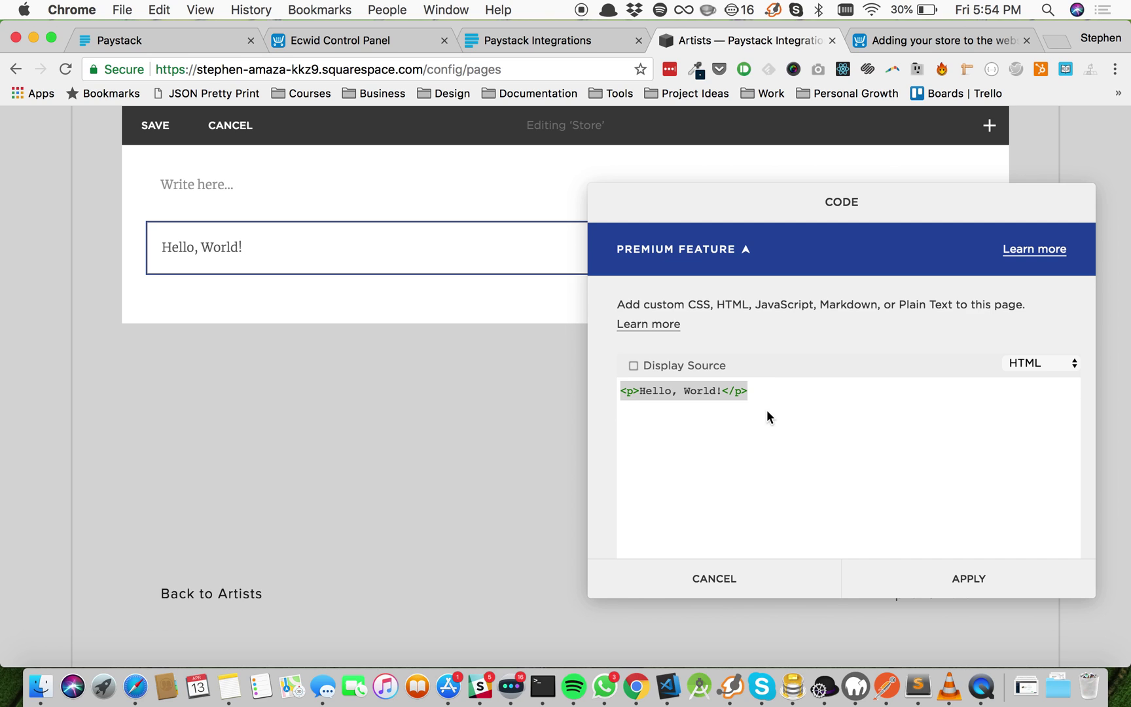
pyautogui.click(747, 397)
pyautogui.press('super+a')
pyautogui.press('super+v')
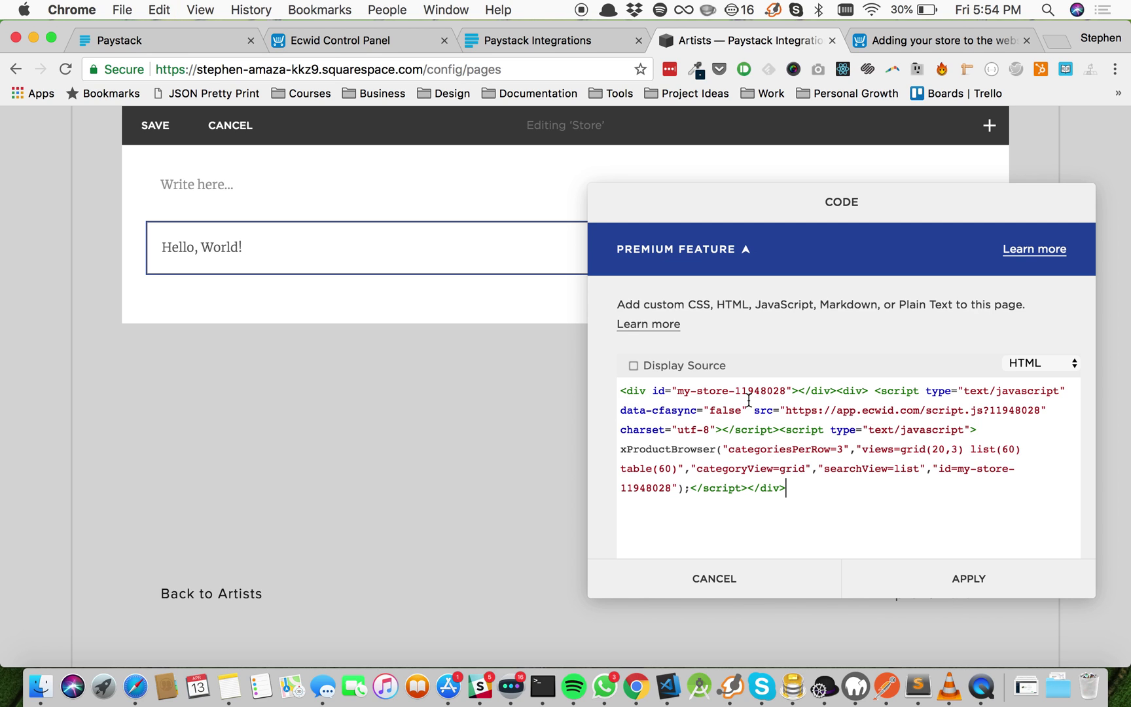
pyautogui.click(949, 578)
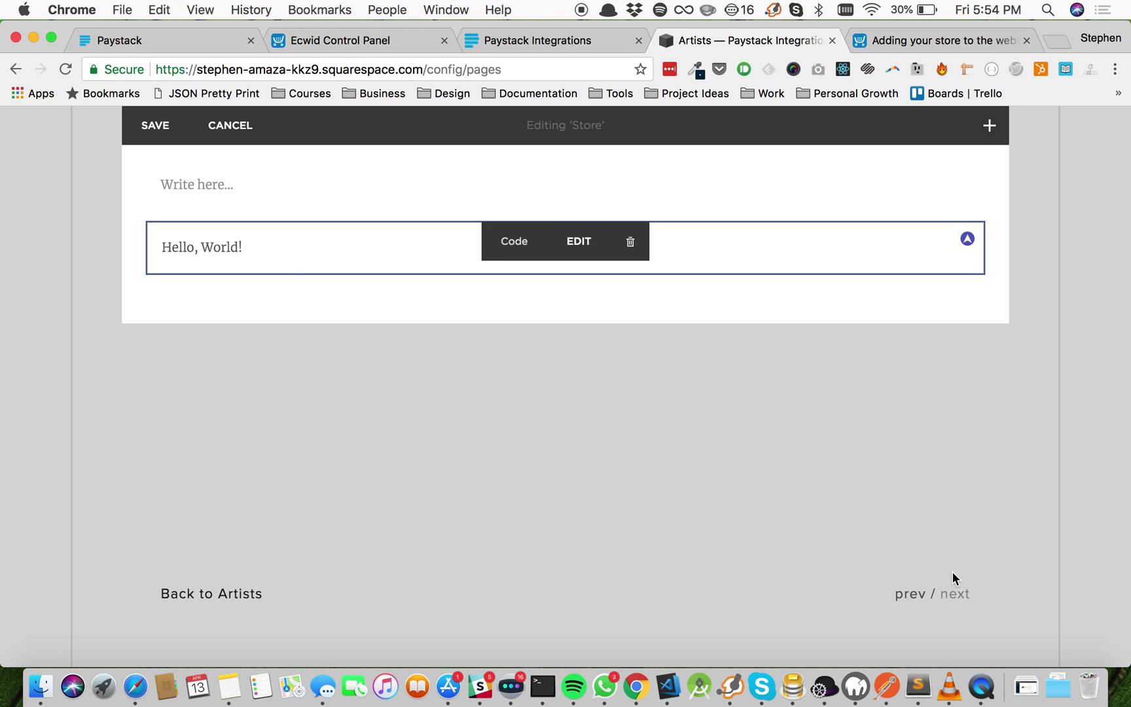
pyautogui.scroll(6, 877, 492)
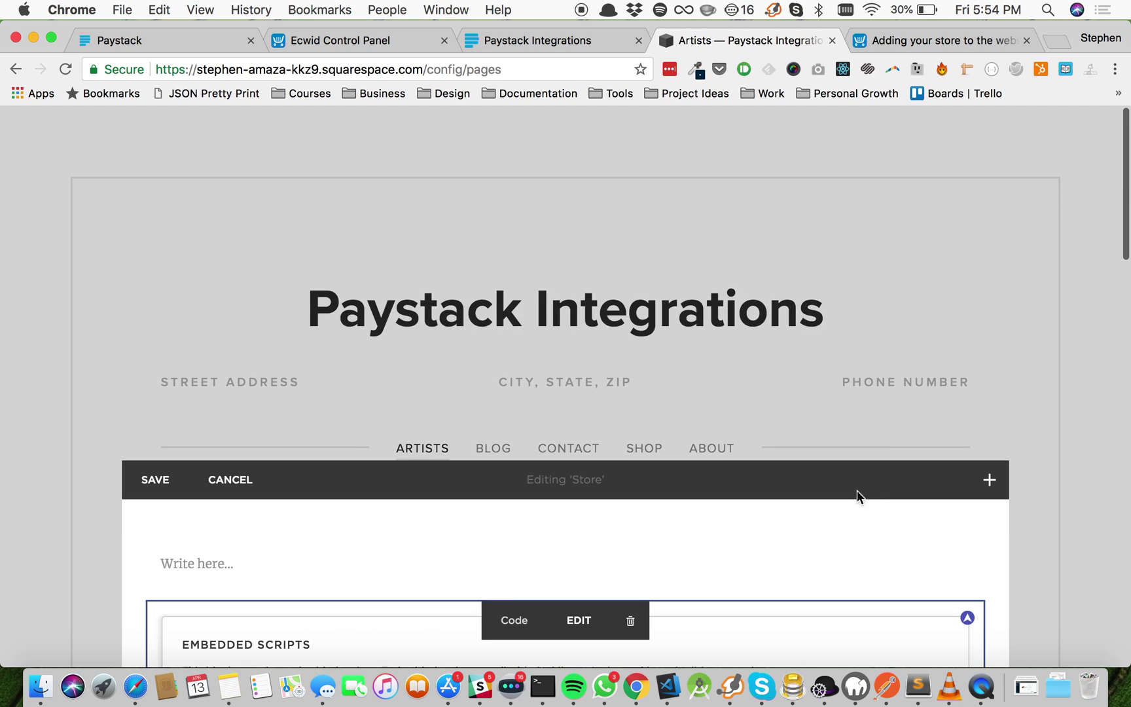
pyautogui.scroll(-10, 349, 451)
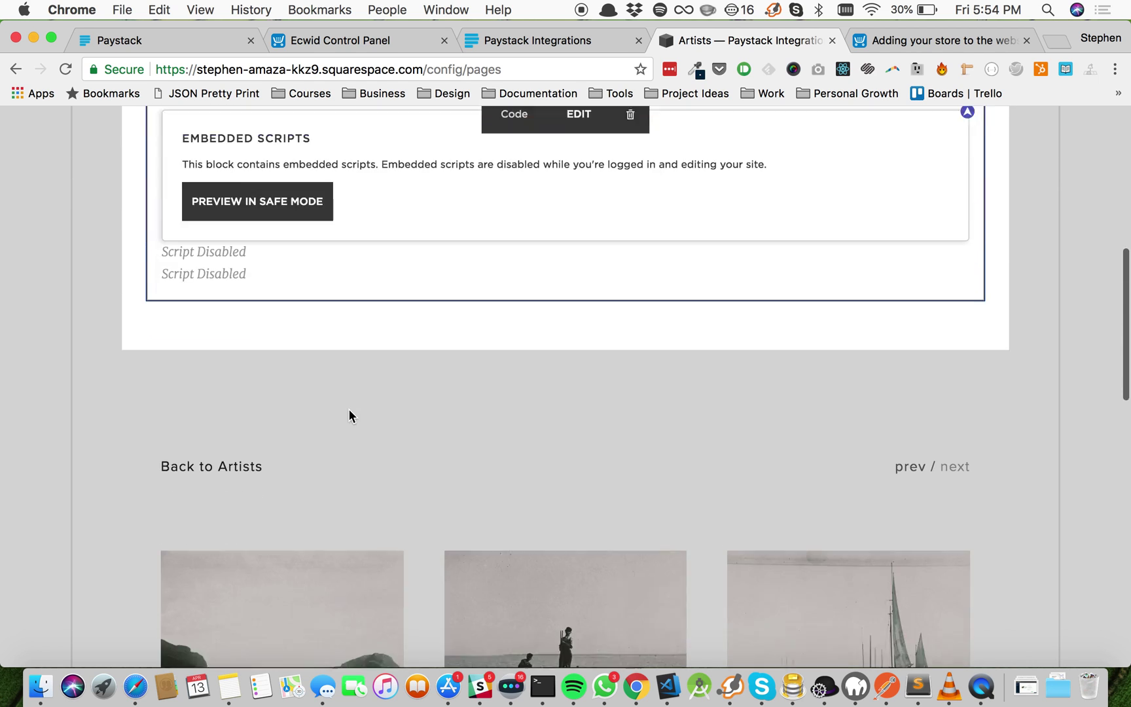
pyautogui.scroll(10, 351, 417)
pyautogui.scroll(-3, 348, 409)
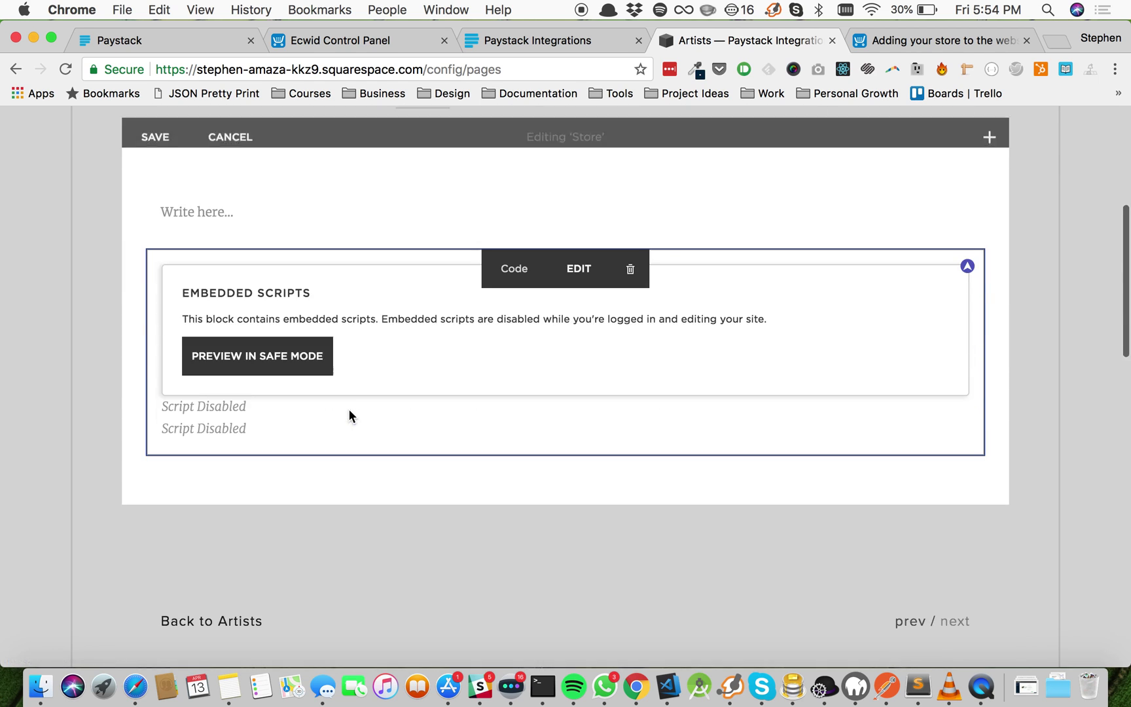
pyautogui.scroll(3, 348, 408)
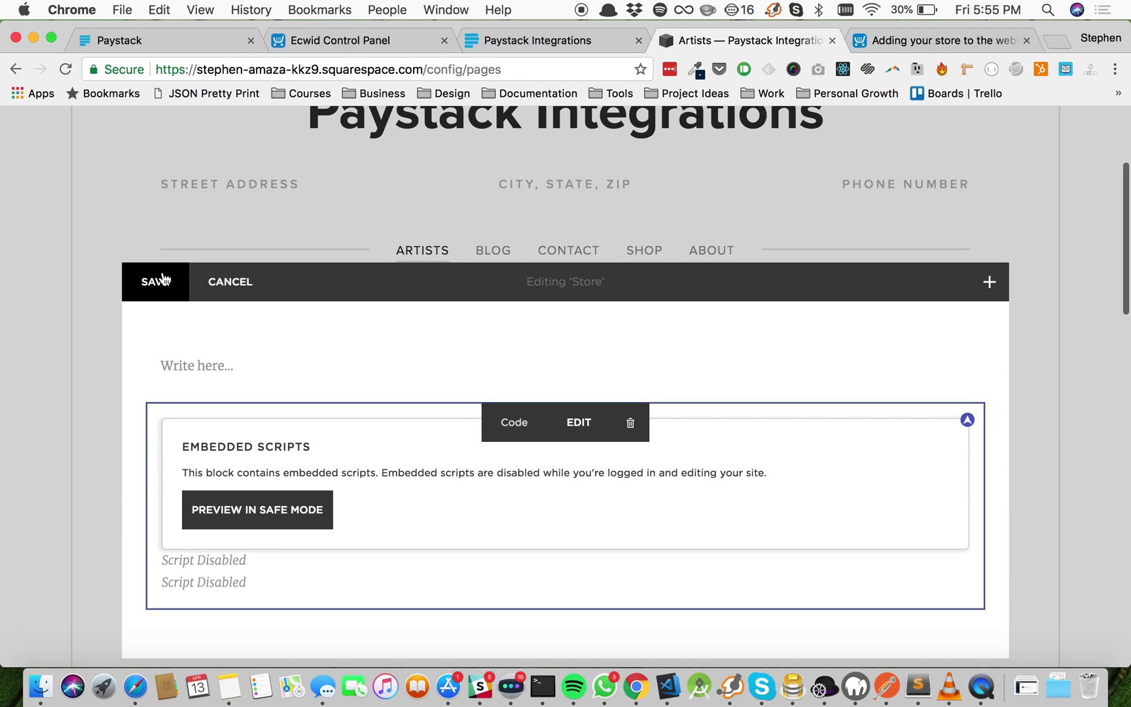
pyautogui.click(153, 286)
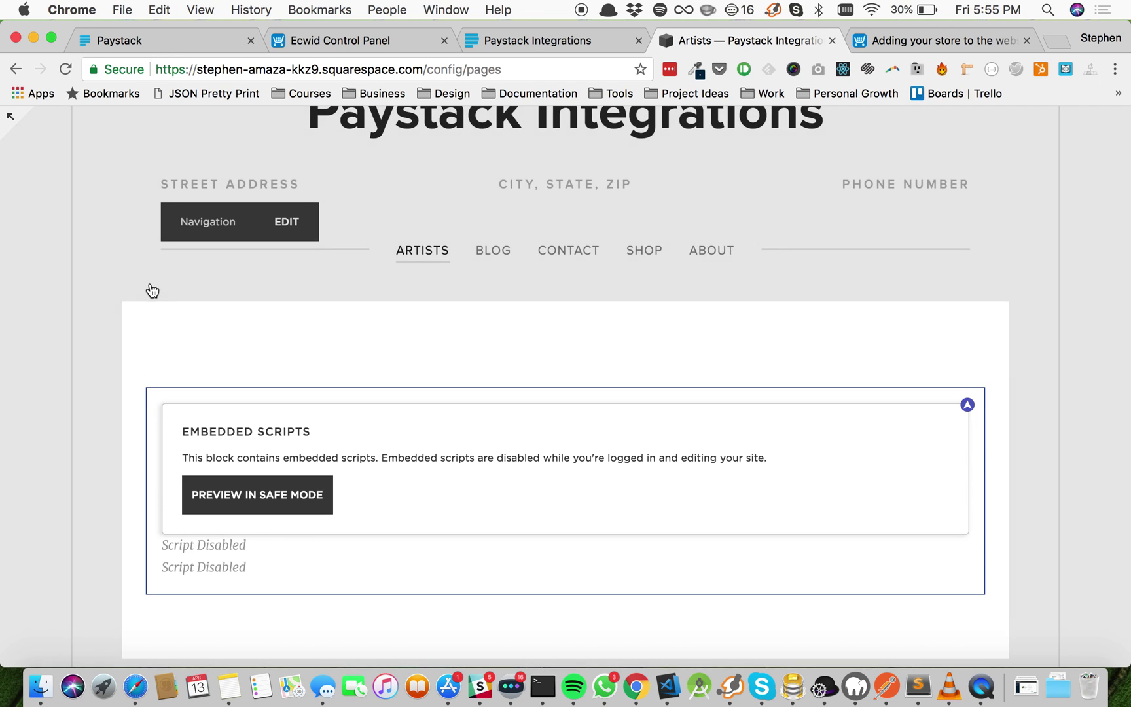
pyautogui.click(110, 538)
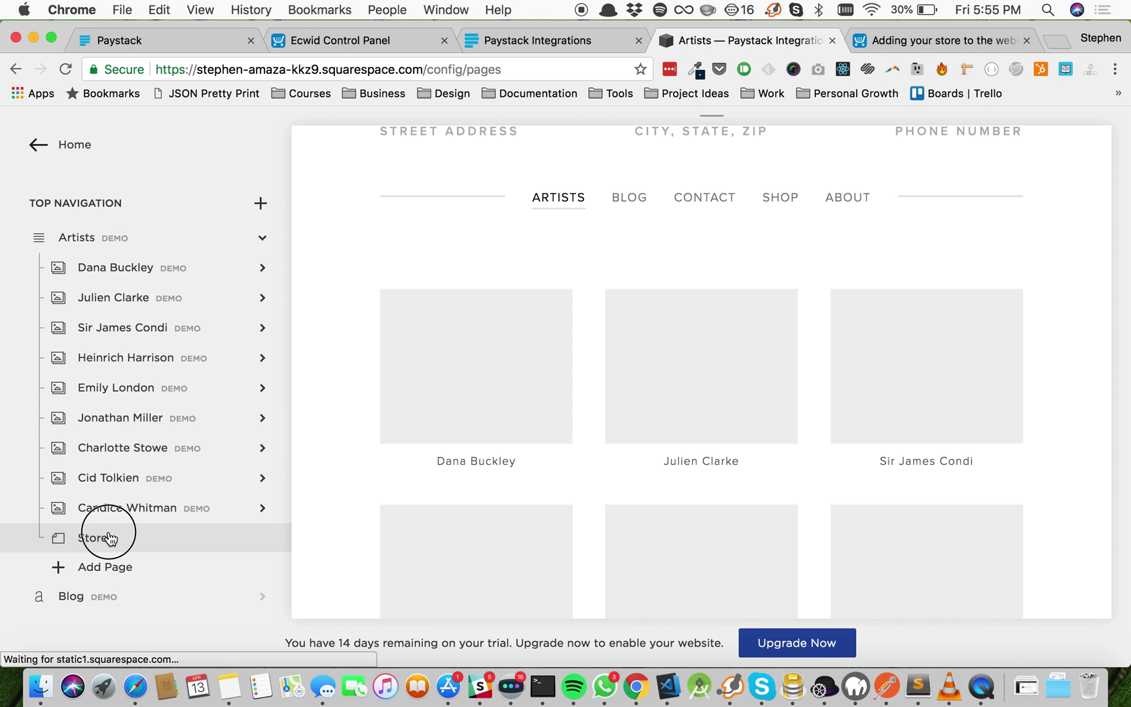
# Step: Move the Store page out of the Artists folder to the top of Top Navigation
pyautogui.moveTo(108, 538); pyautogui.dragTo(97, 241)
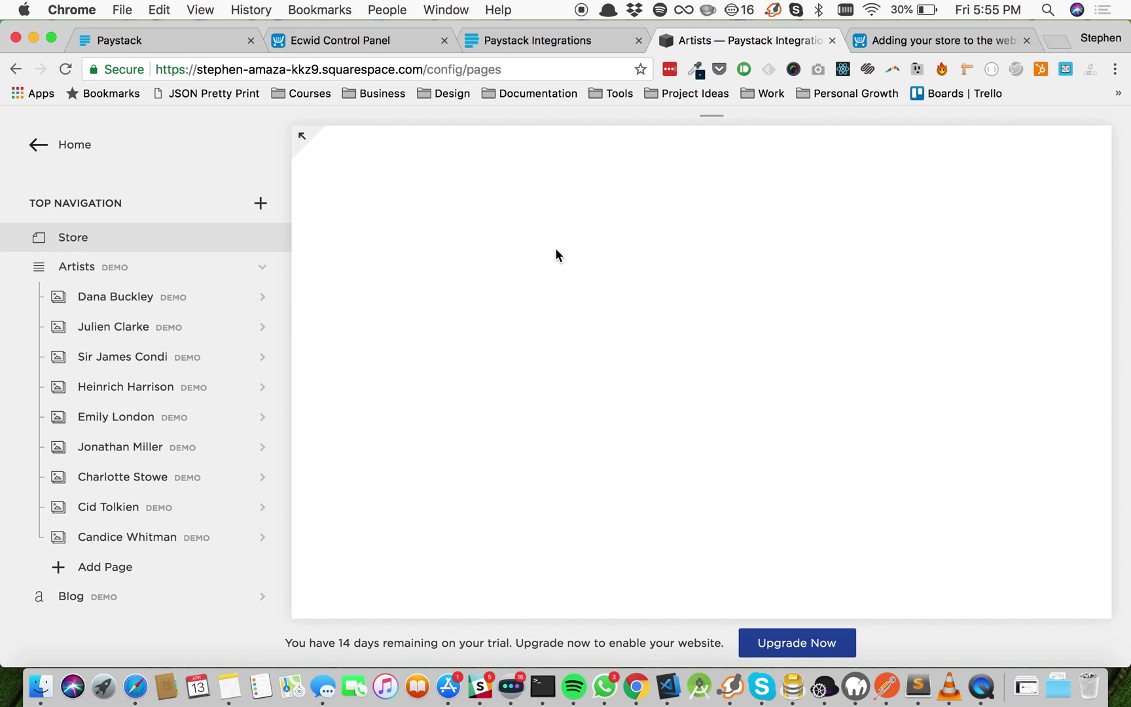
pyautogui.scroll(-3, 553, 252)
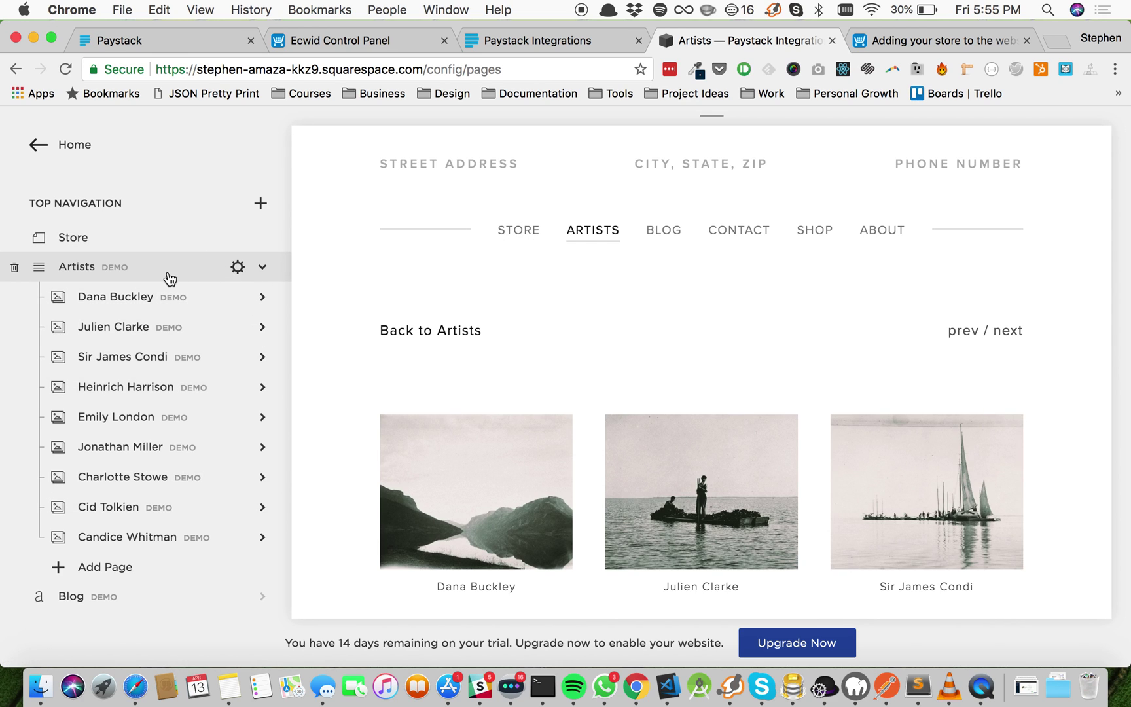
pyautogui.scroll(-4, 170, 561)
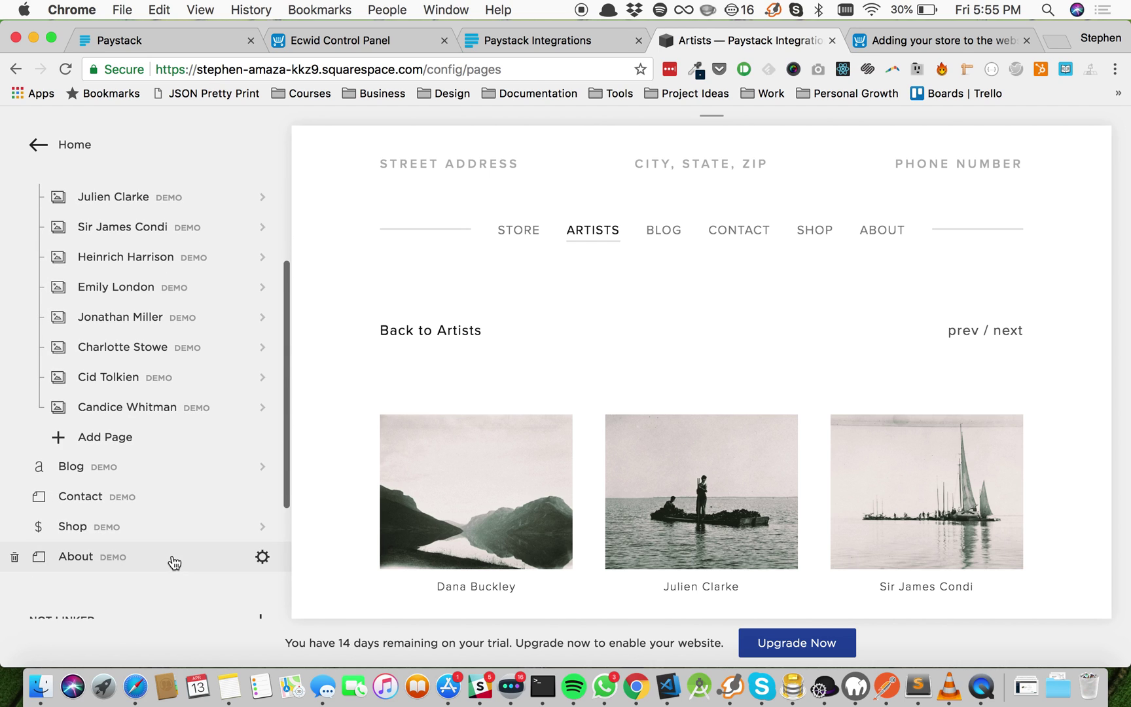
pyautogui.scroll(4, 135, 465)
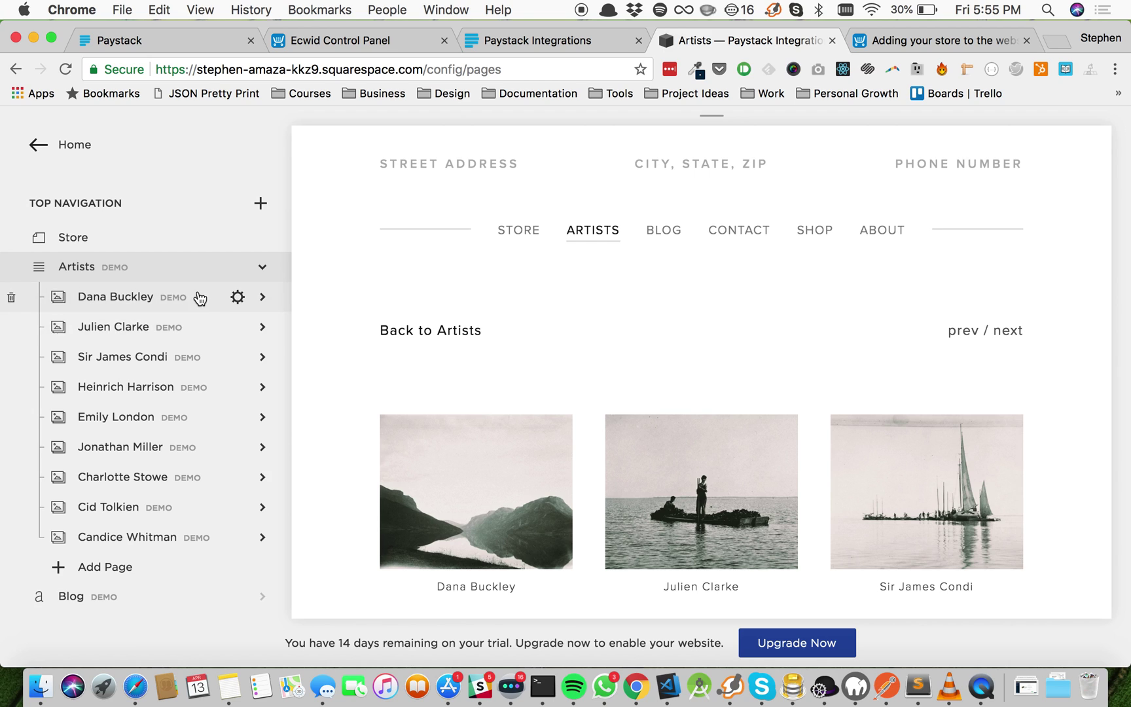
# Step: Preview the Store page and scroll through the Designer Tee, GOT Tee and Funny Tee listings
pyautogui.click(520, 236)
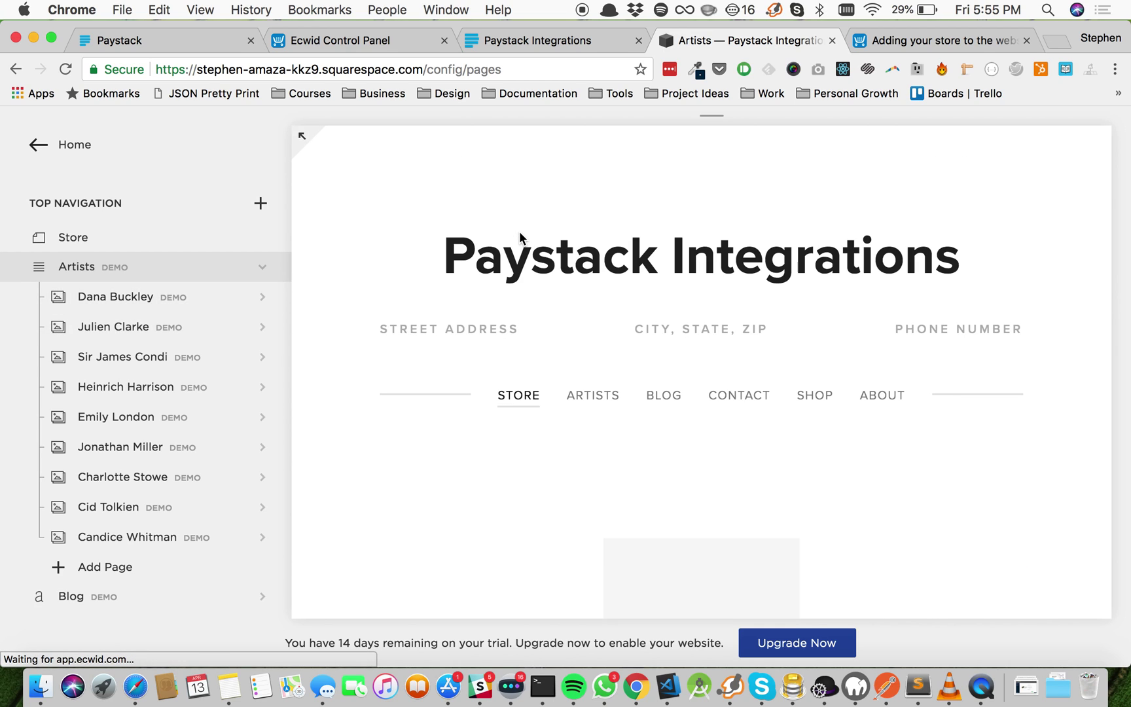
pyautogui.scroll(-10, 668, 416)
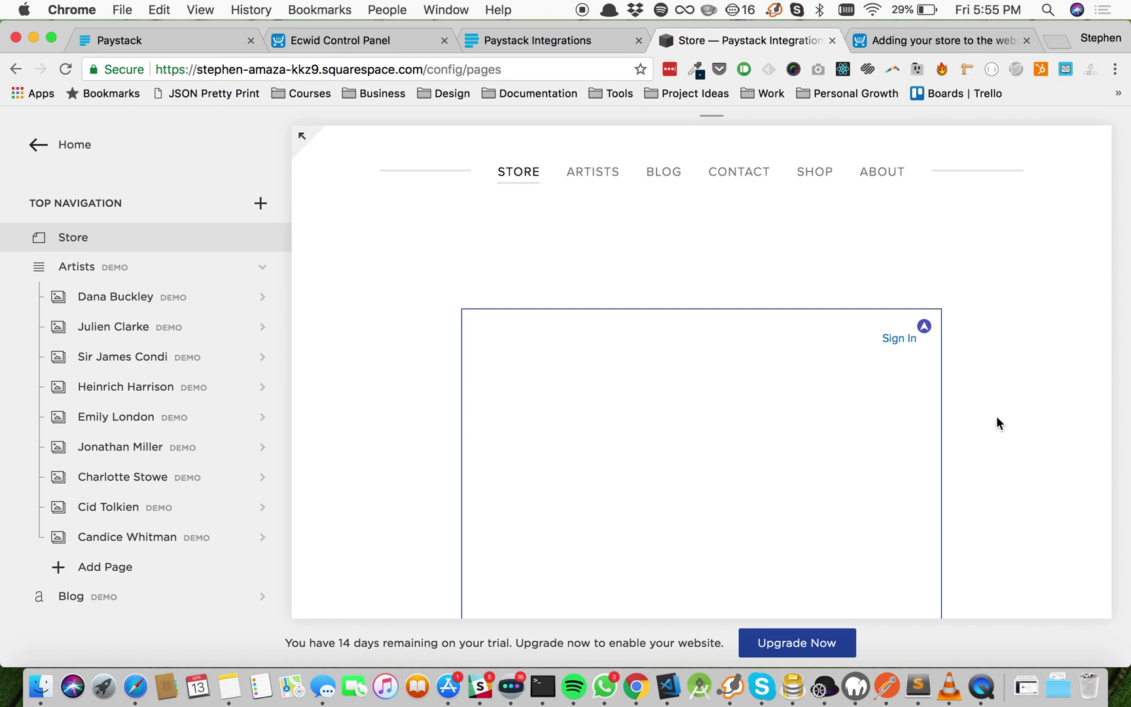
pyautogui.scroll(-7, 996, 417)
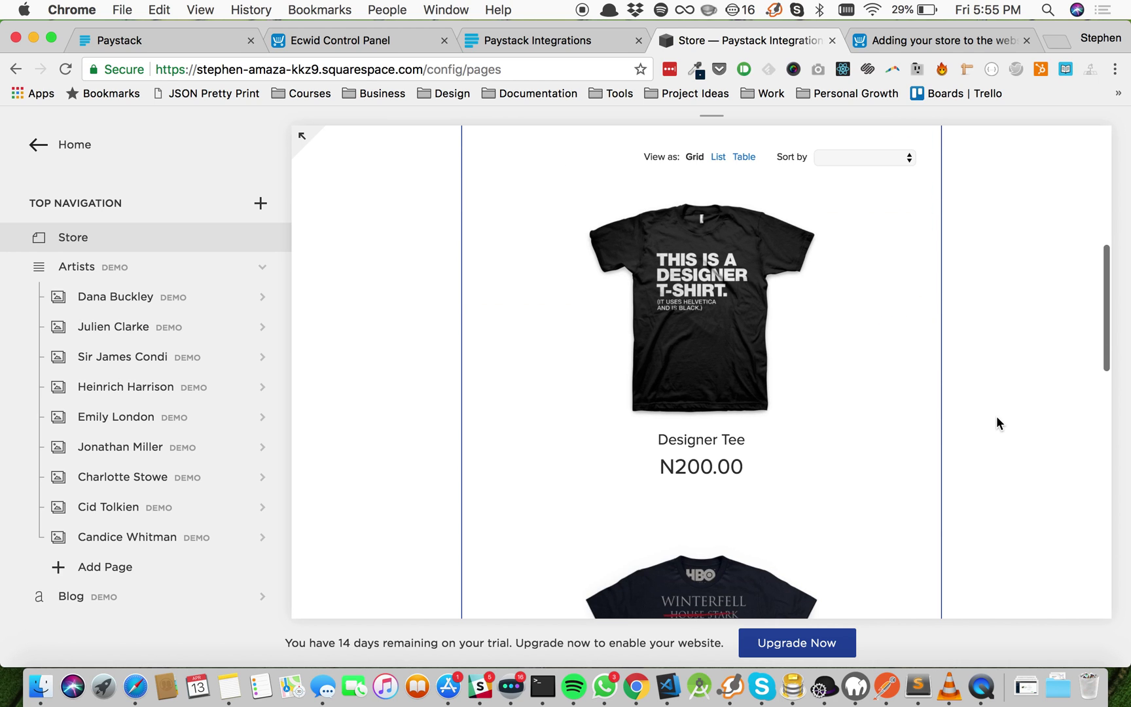
pyautogui.scroll(-10, 997, 417)
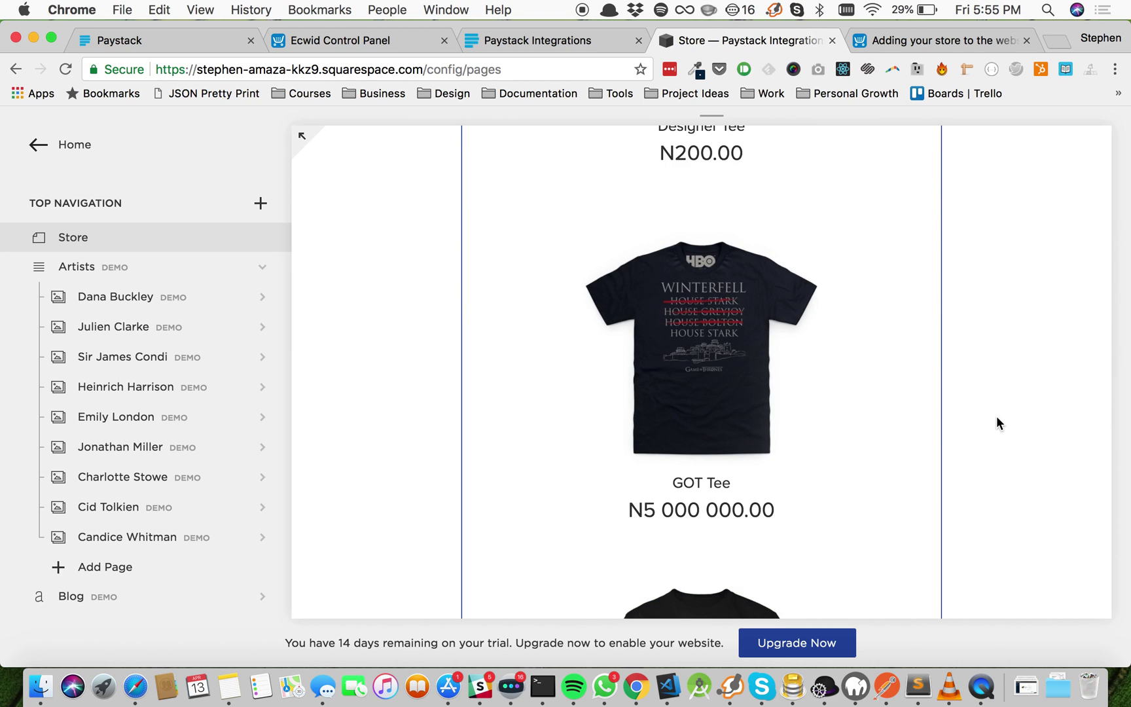
pyautogui.scroll(-5, 997, 417)
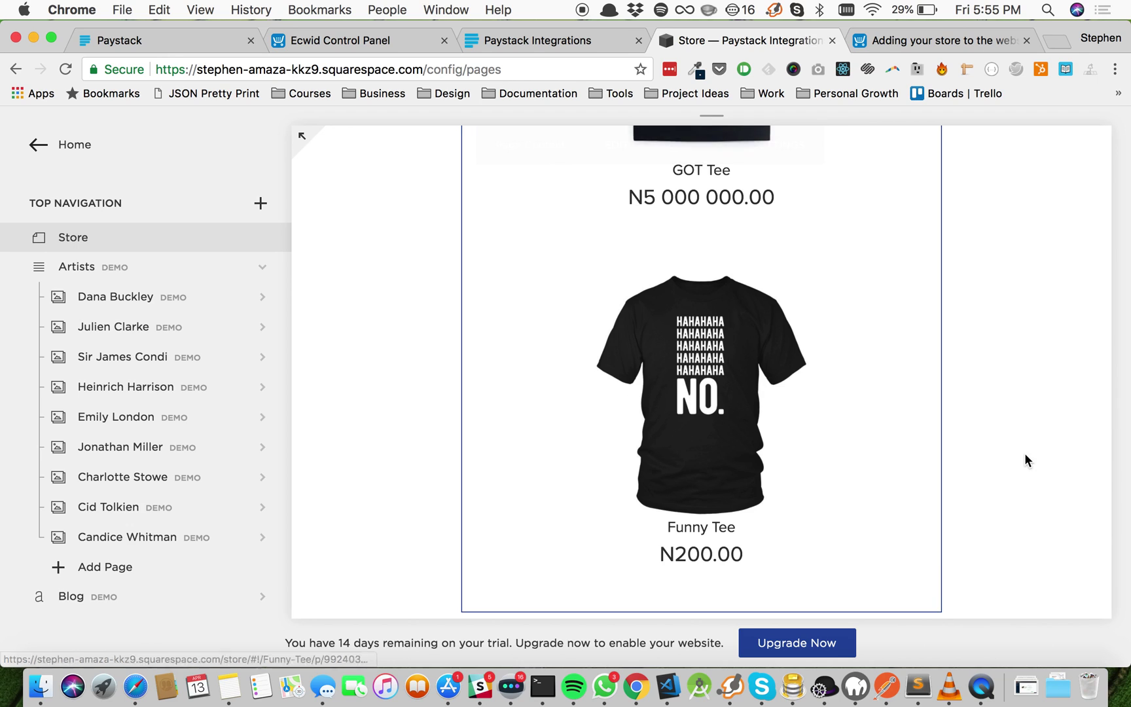
pyautogui.scroll(8, 1025, 458)
pyautogui.scroll(15, 1025, 455)
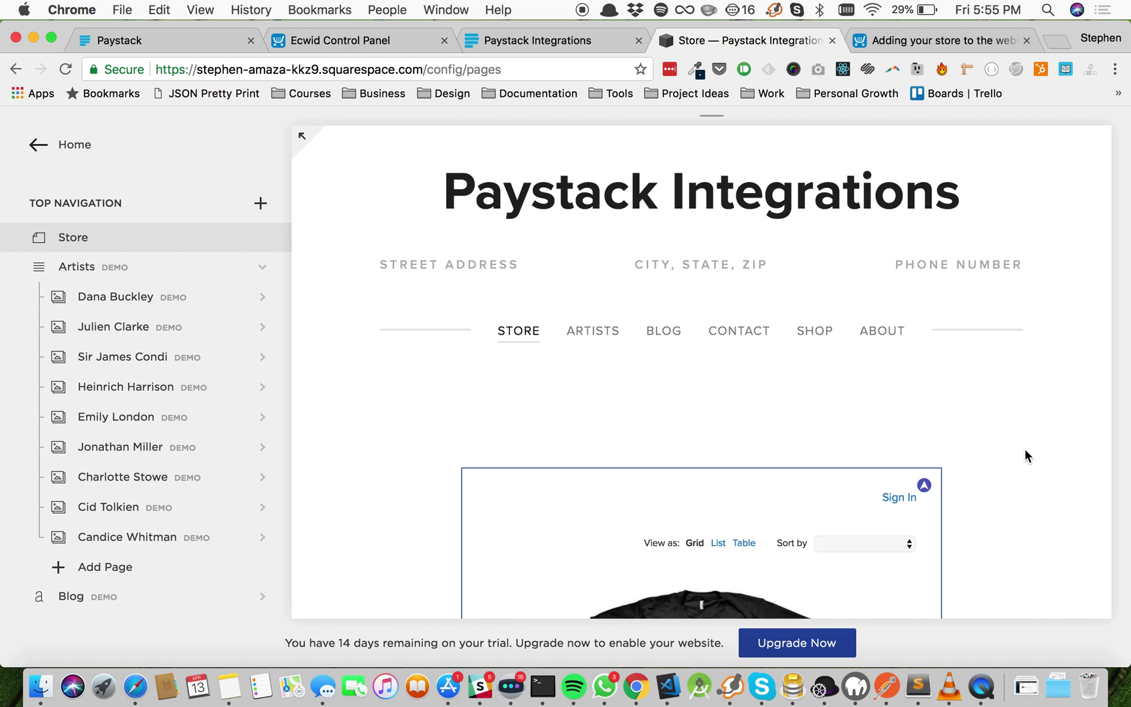
pyautogui.click(123, 9)
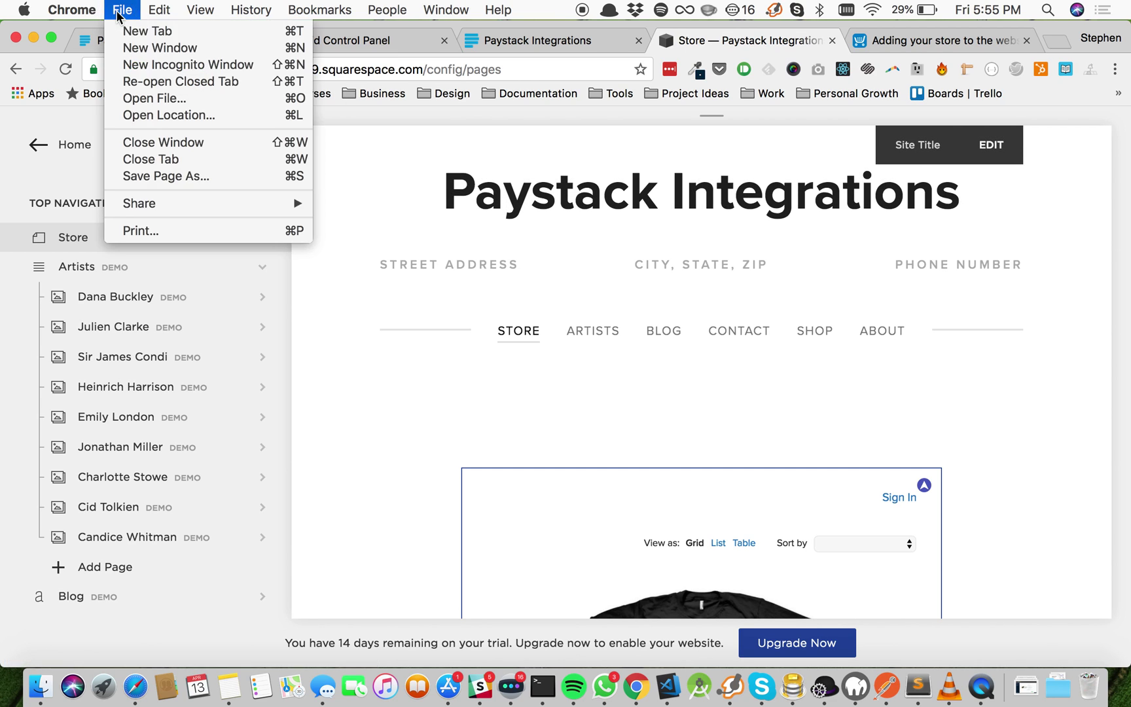
# Step: Copy the published site's base web address from the address bar
pyautogui.click(161, 64)
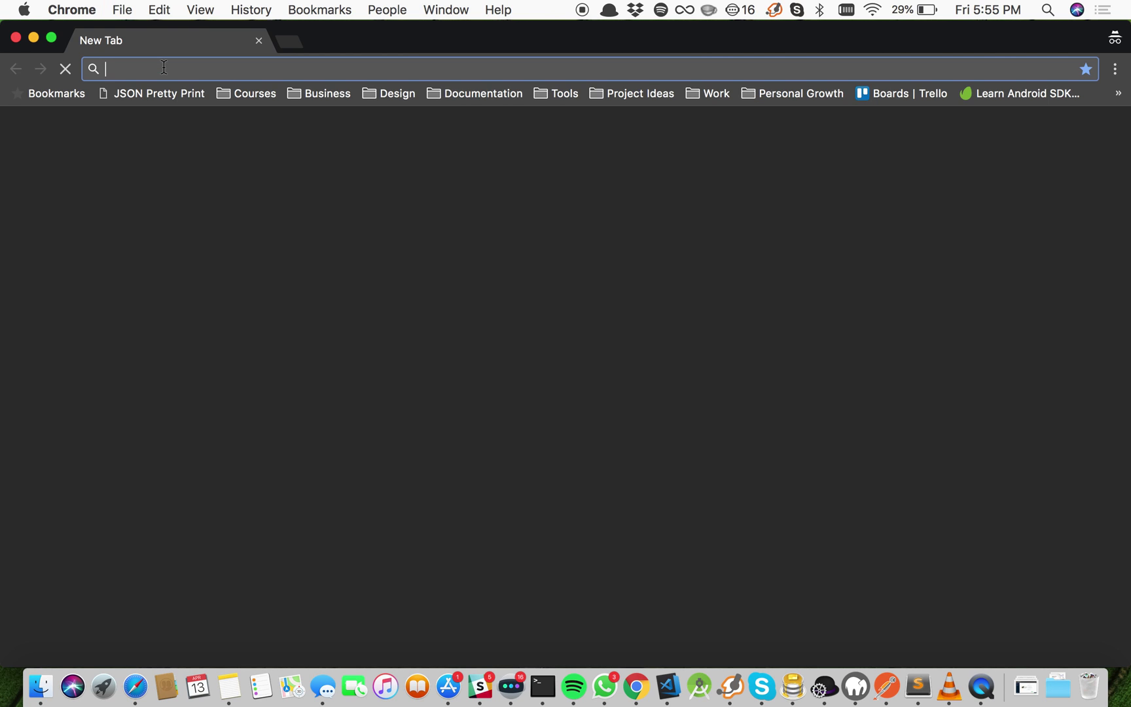
pyautogui.click(259, 41)
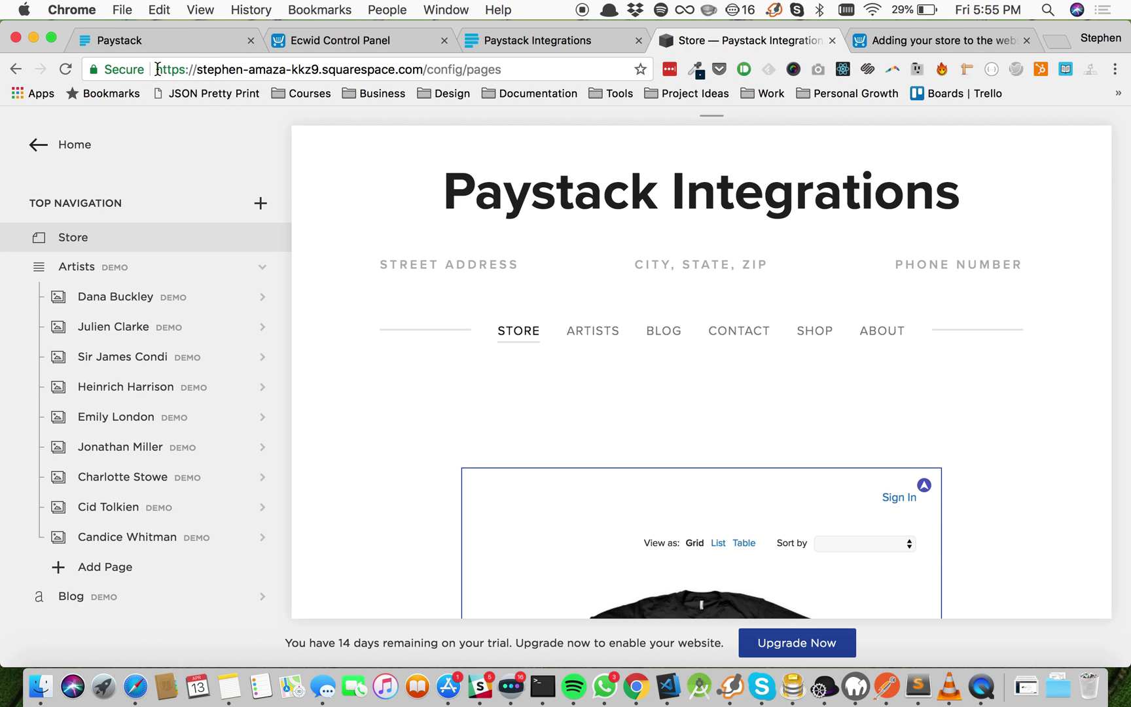
pyautogui.moveTo(157, 69); pyautogui.dragTo(436, 71)
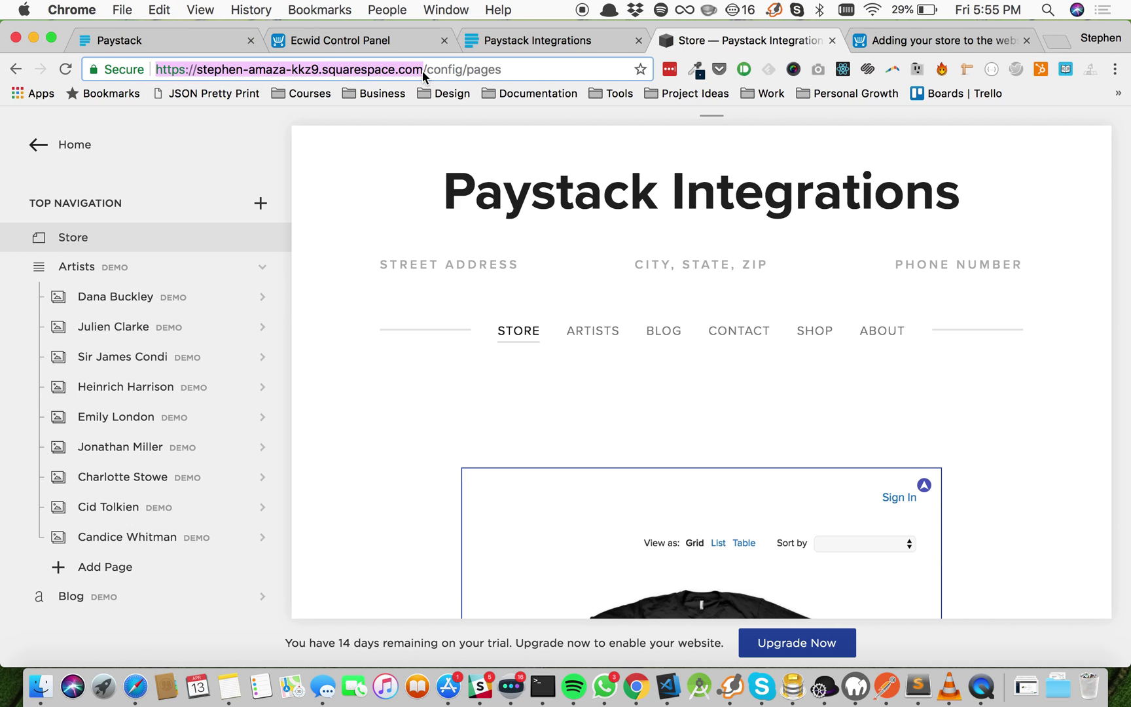
pyautogui.rightClick(379, 68)
pyautogui.click(409, 92)
# Step: Load the site address in an incognito window and unlock it with the visitor access password
pyautogui.click(122, 9)
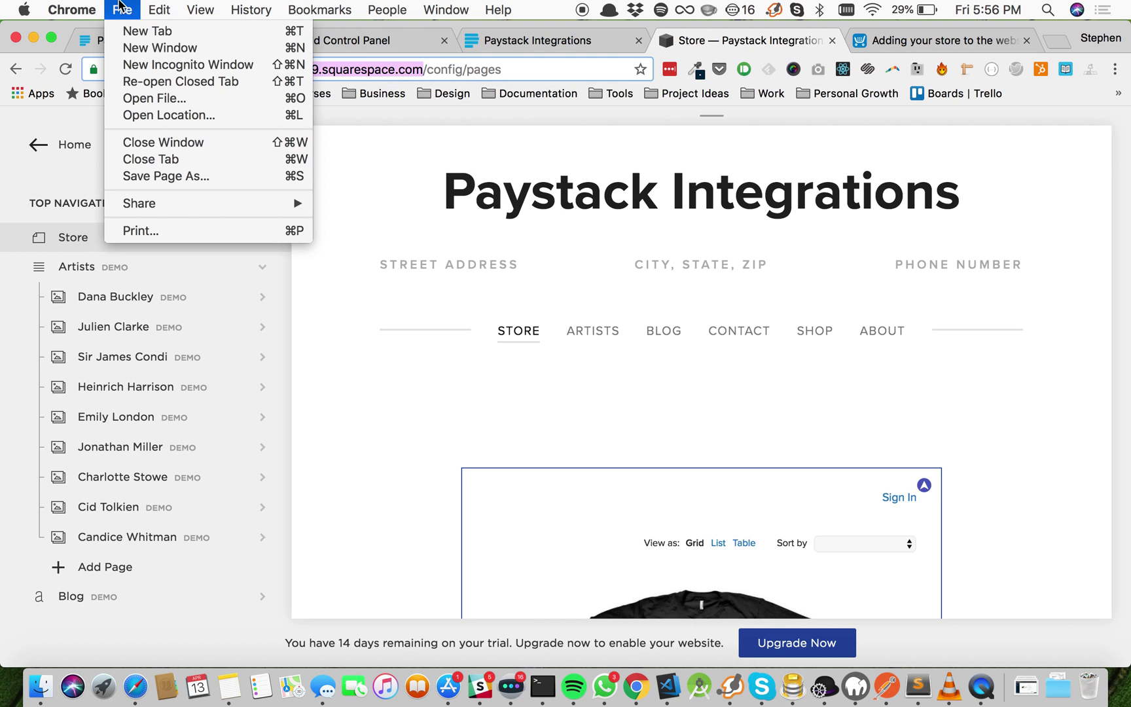
pyautogui.click(163, 63)
pyautogui.press('super+v')
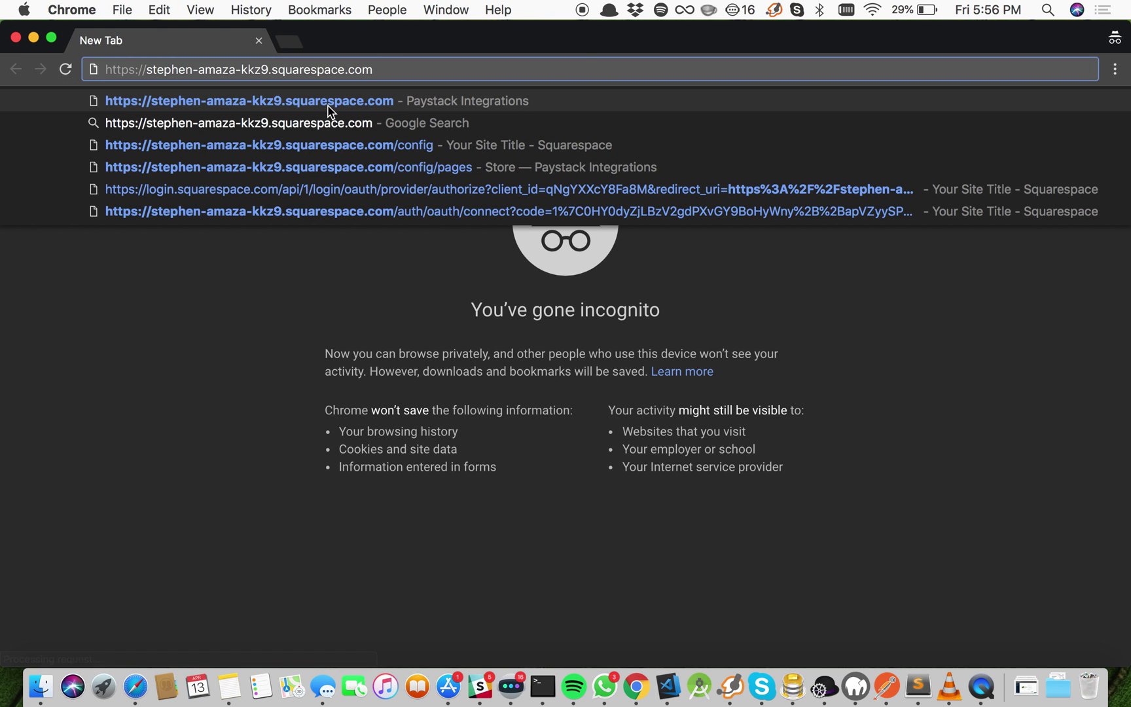
pyautogui.press('Return')
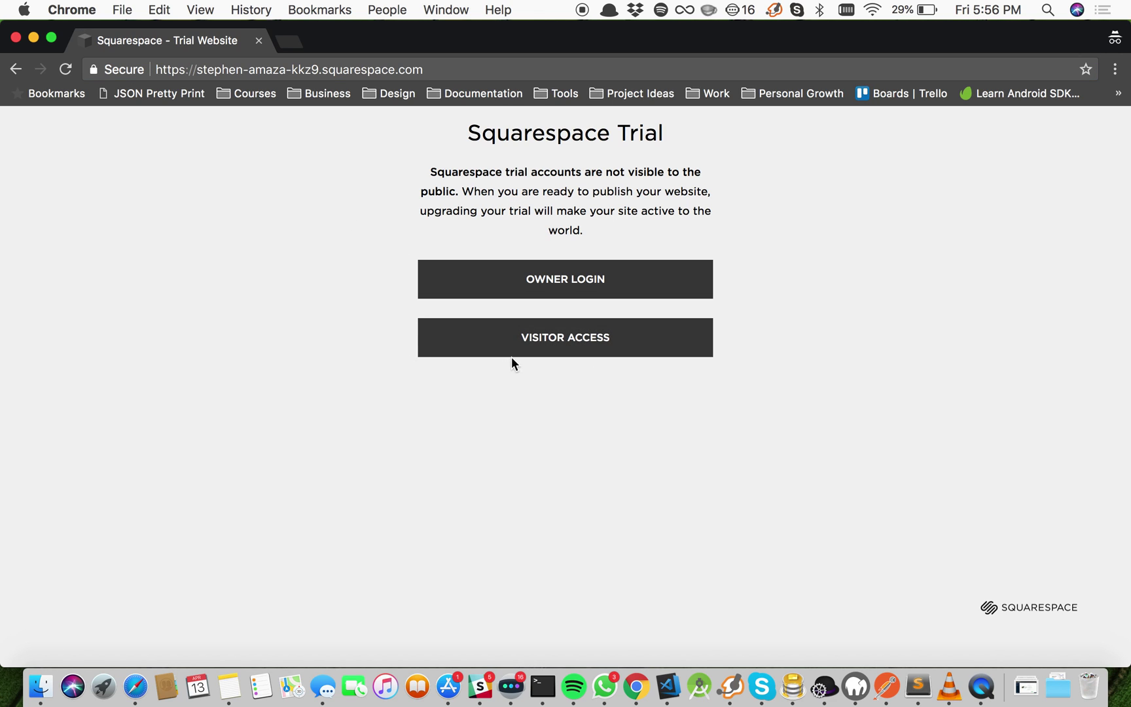
pyautogui.click(508, 337)
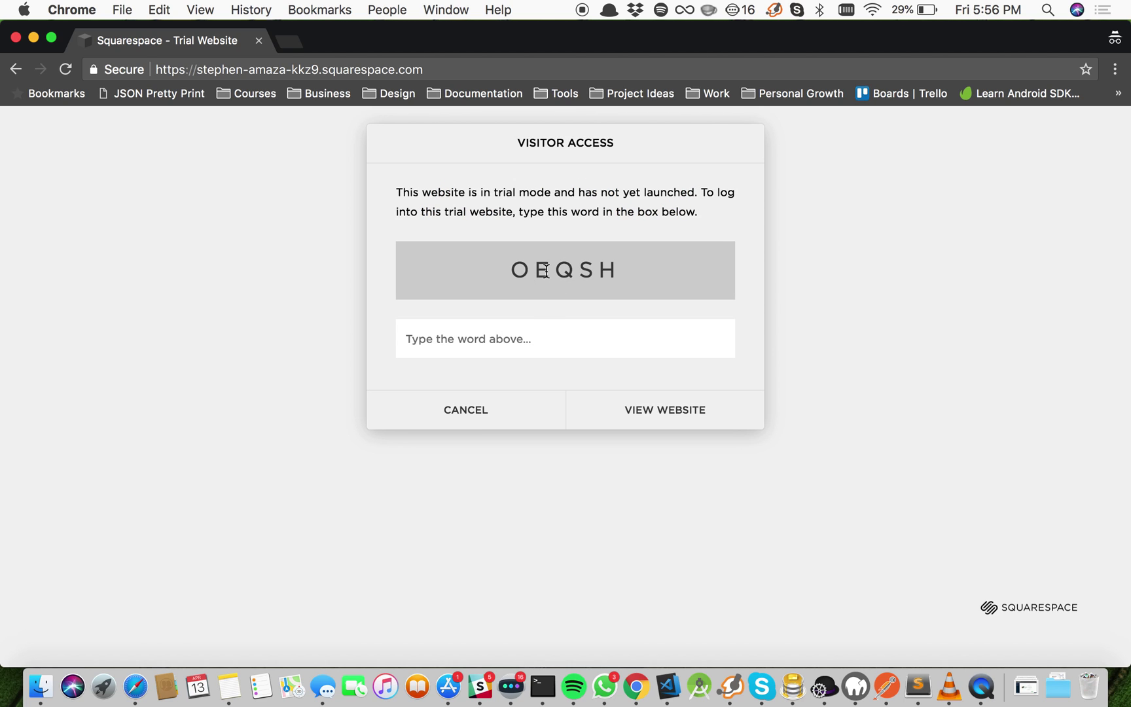
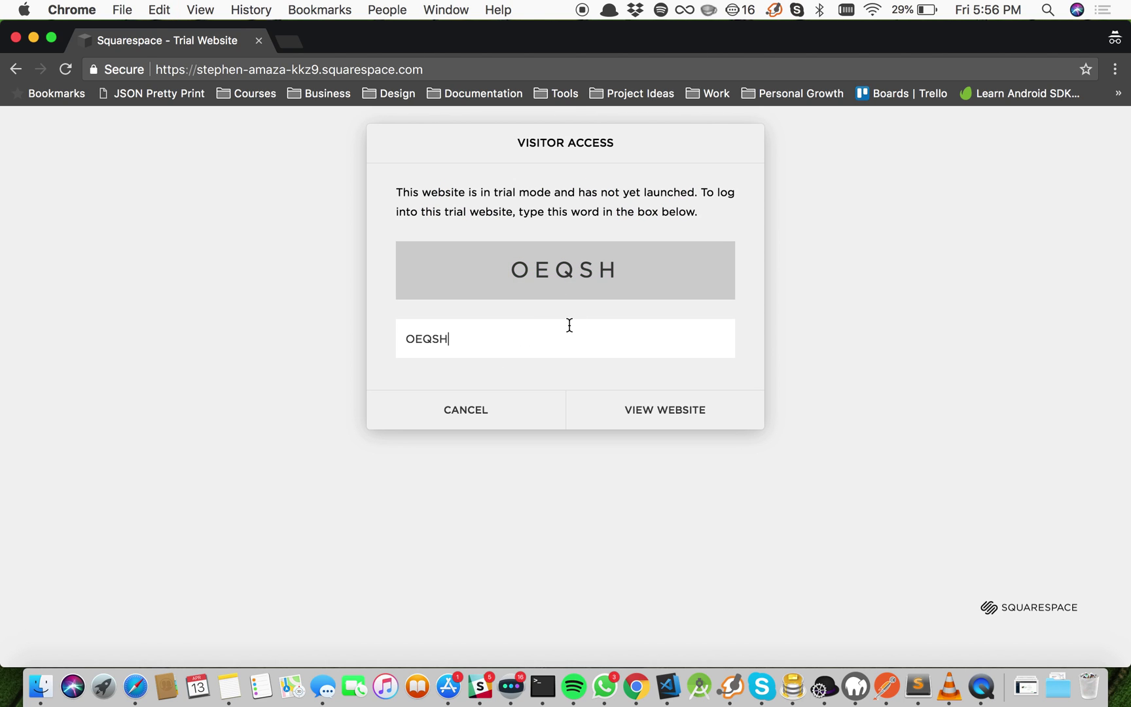
pyautogui.click(647, 411)
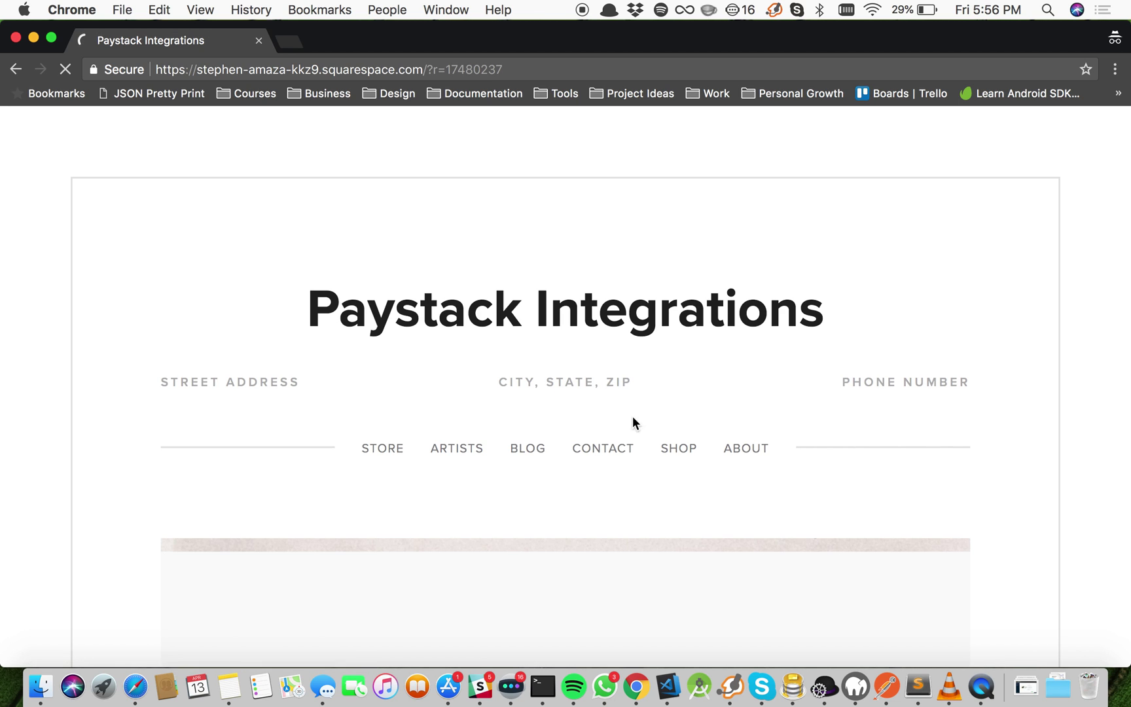
pyautogui.scroll(-2, 687, 411)
pyautogui.scroll(-10, 687, 404)
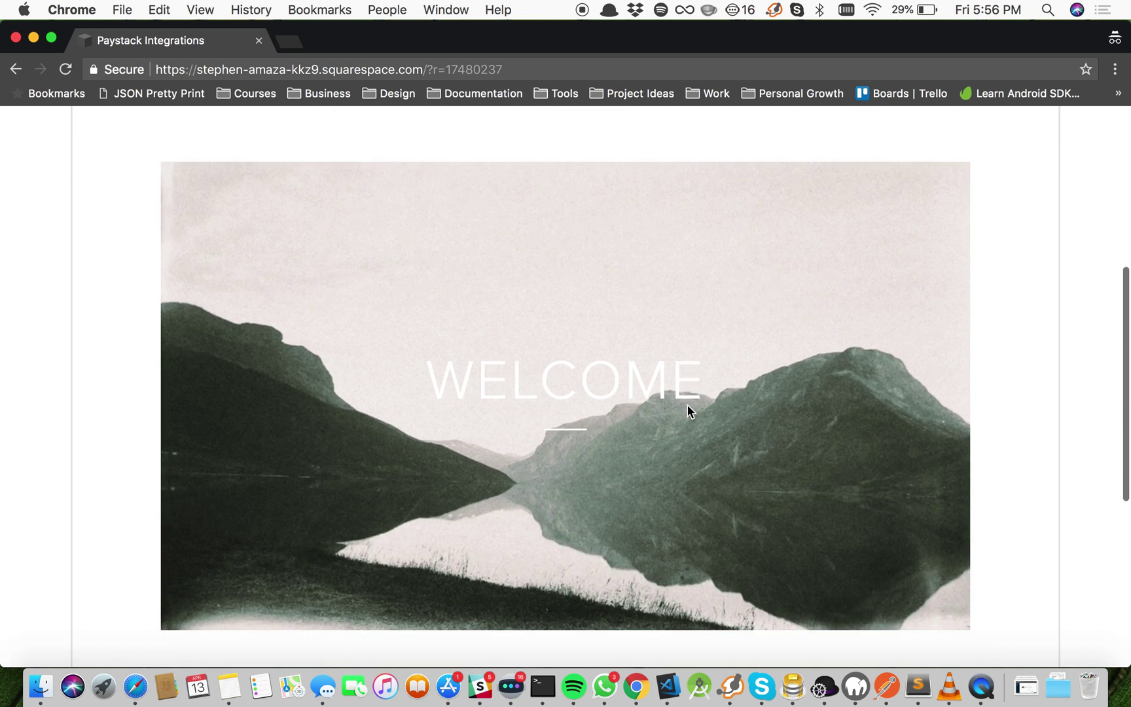
pyautogui.scroll(10, 687, 404)
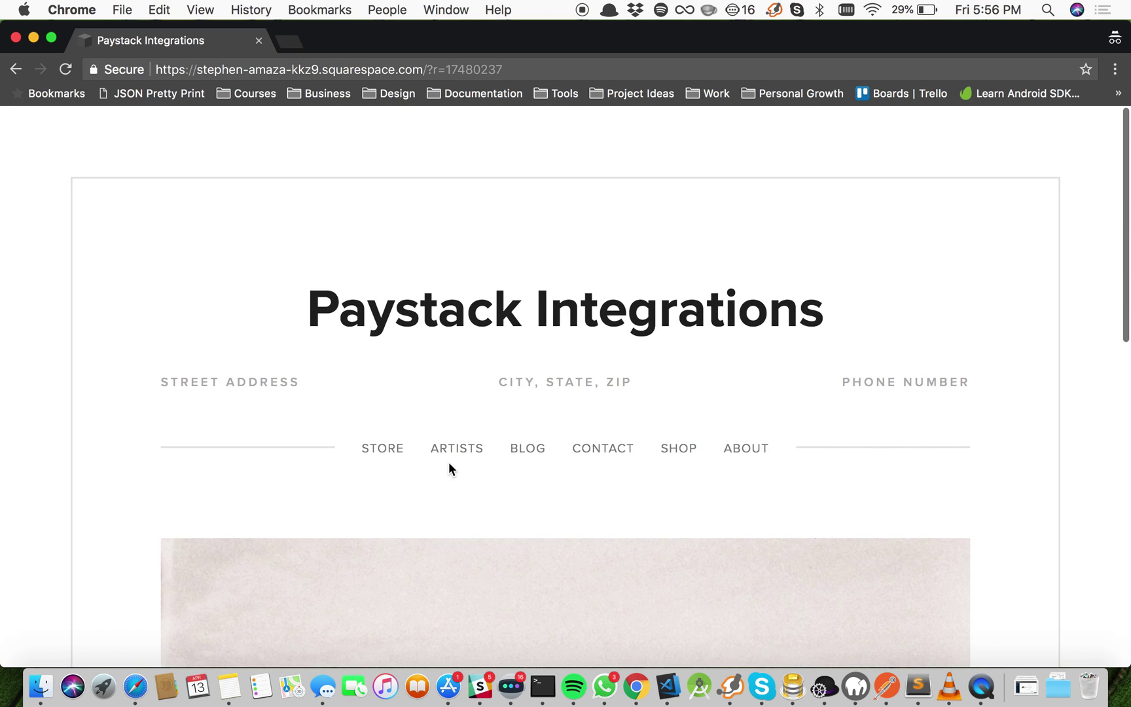
# Step: Add one Designer Tee (N200.00) from the Store to the bag and start checkout
pyautogui.click(398, 451)
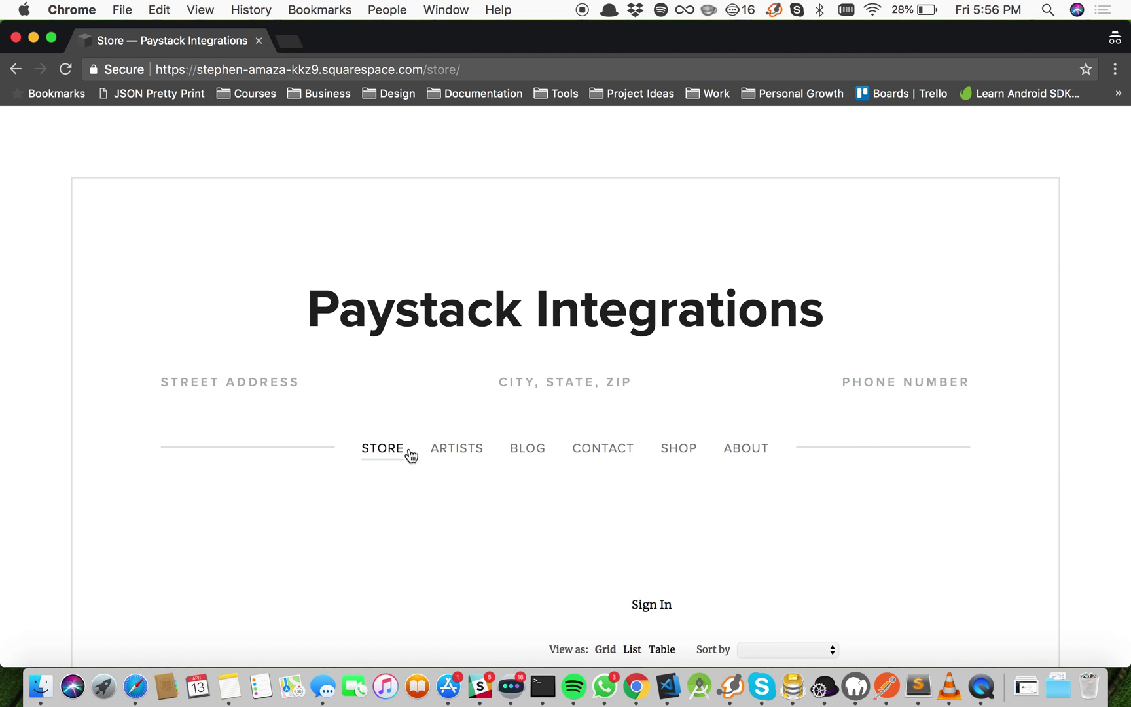
pyautogui.scroll(-10, 535, 457)
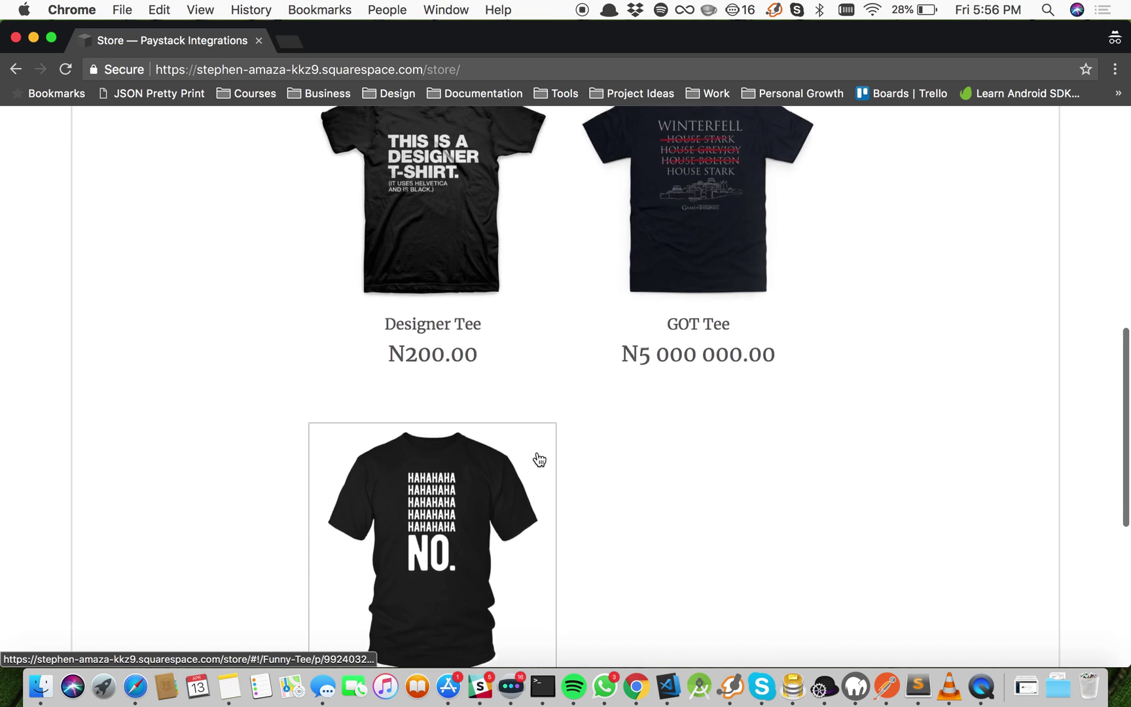
pyautogui.scroll(5, 537, 458)
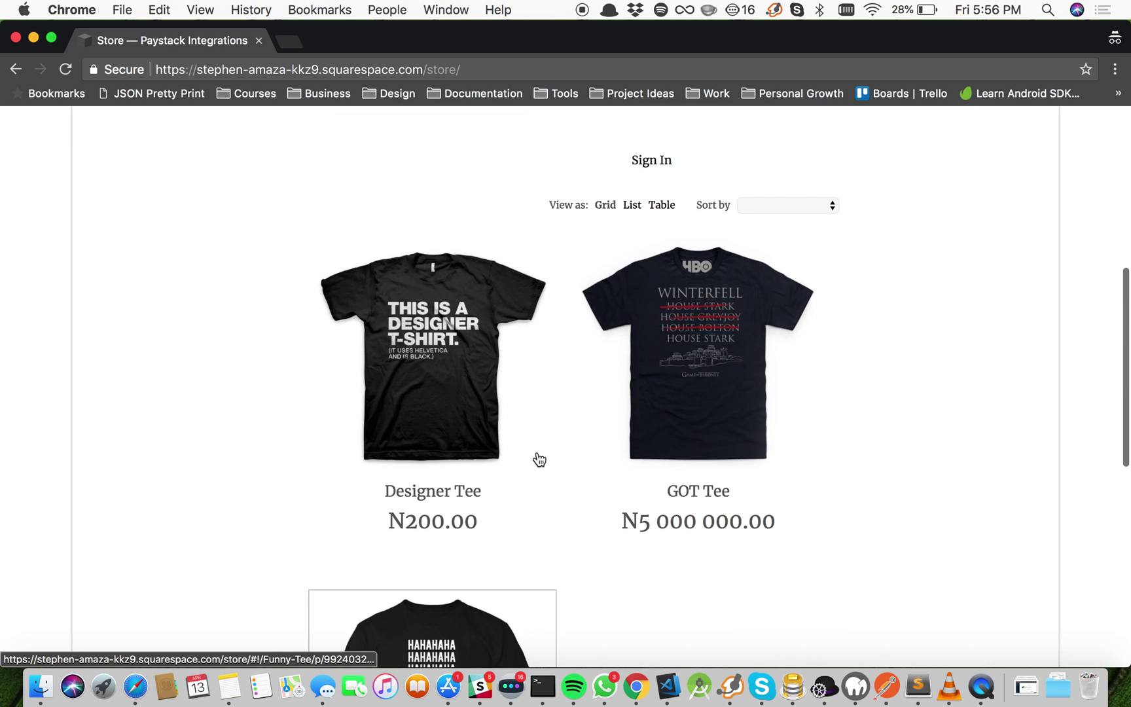
pyautogui.click(442, 392)
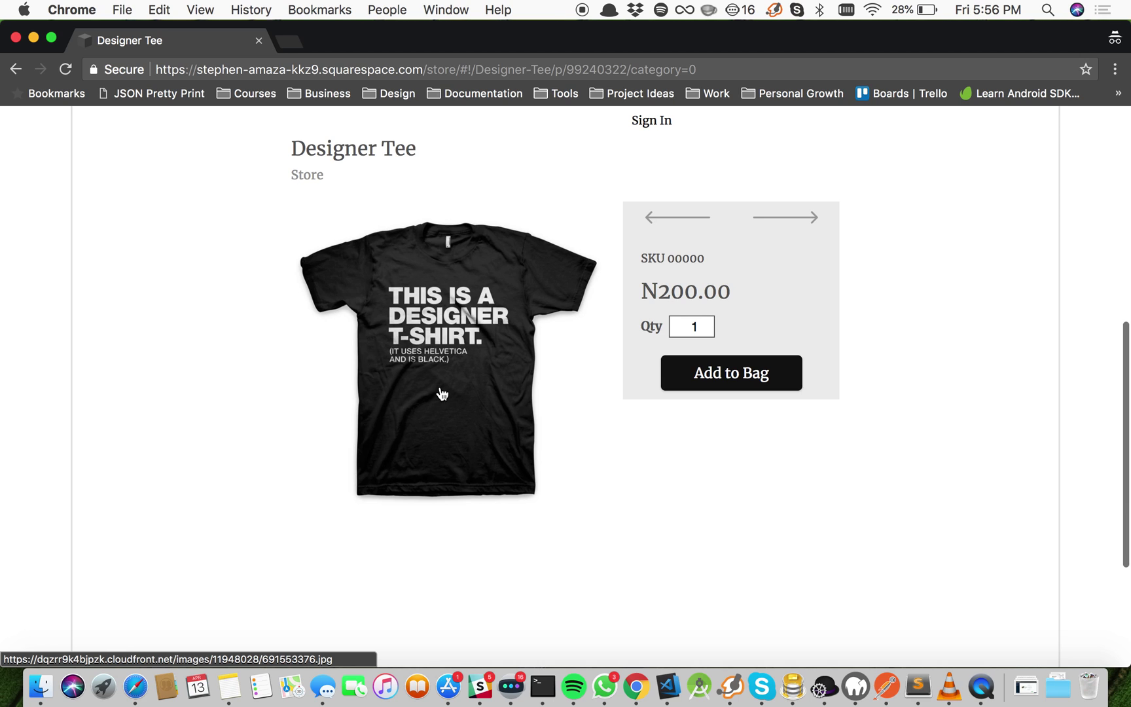
pyautogui.scroll(5, 532, 411)
pyautogui.click(731, 550)
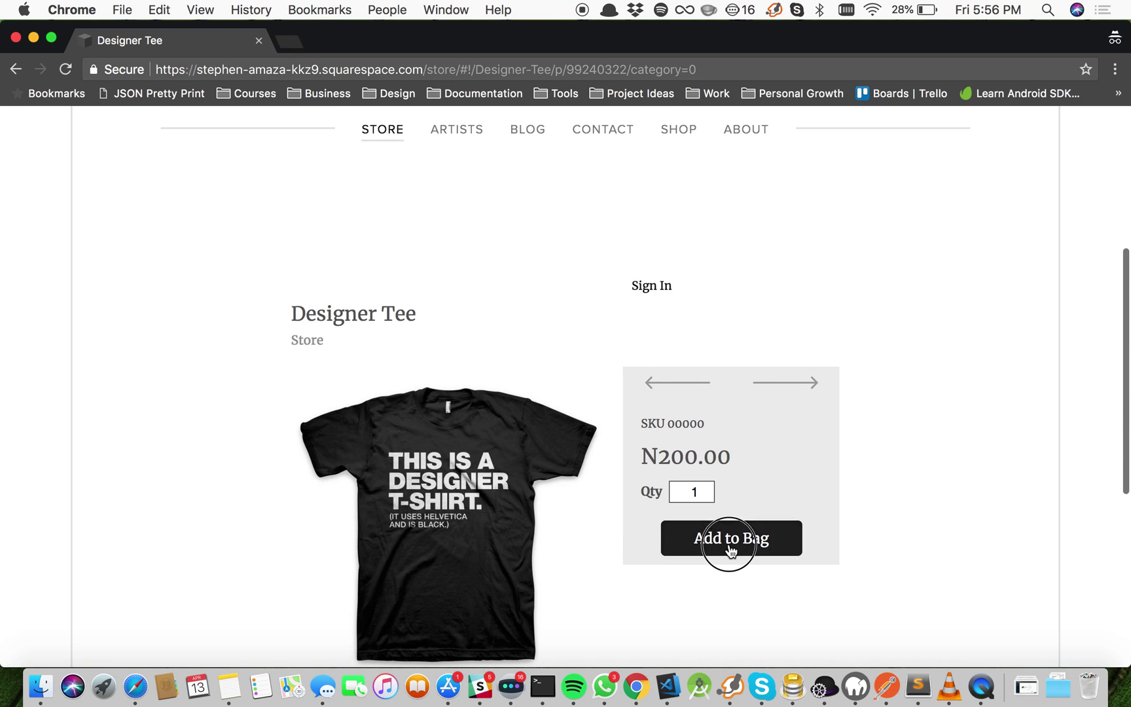
pyautogui.click(774, 576)
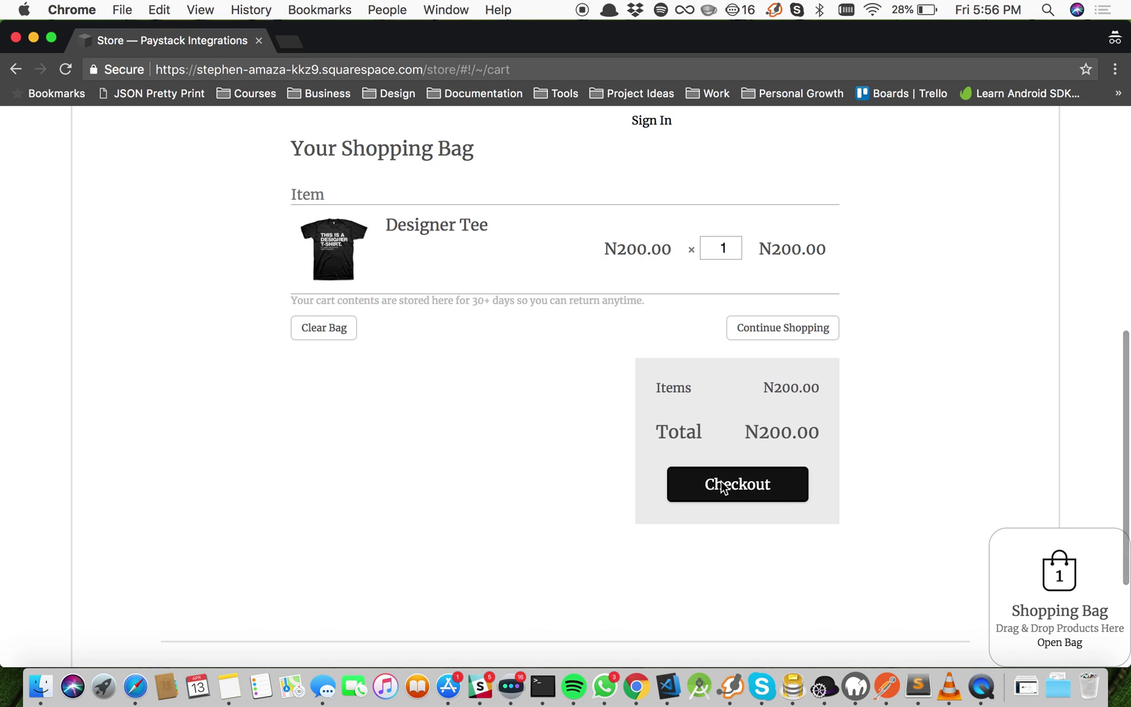
pyautogui.click(722, 484)
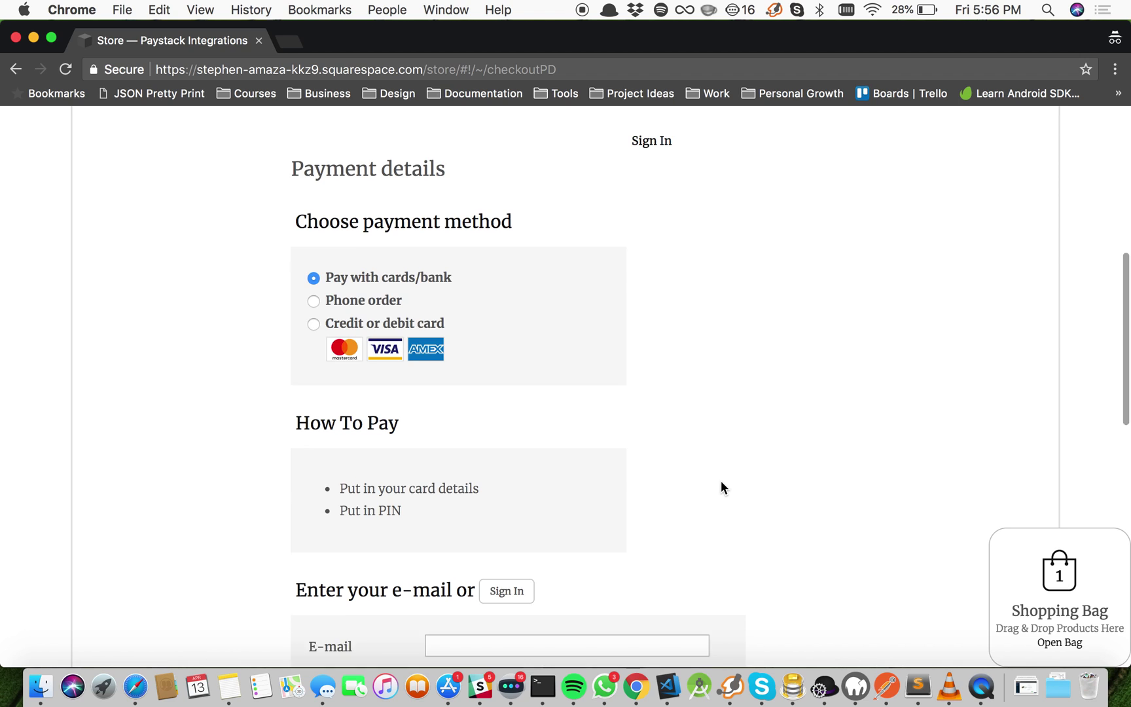
# Step: Autofill the checkout e-mail and billing address, then continue to Paystack's NGN 200 payment page
pyautogui.scroll(-1, 721, 482)
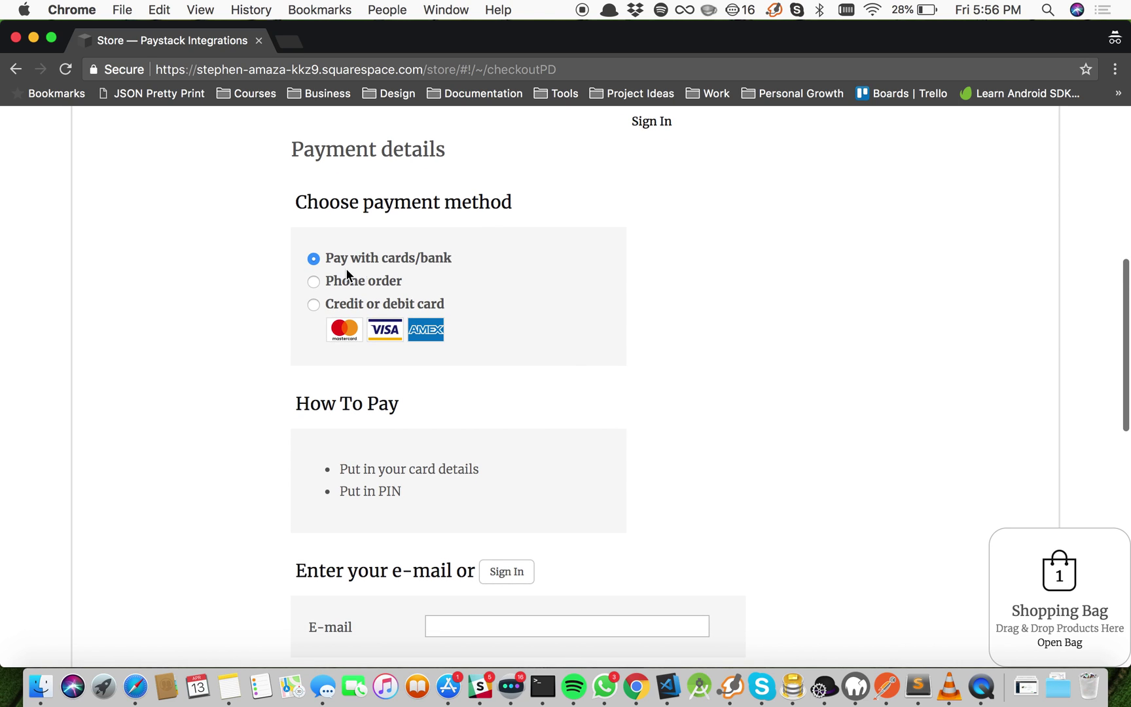
pyautogui.scroll(-8, 568, 360)
pyautogui.click(488, 352)
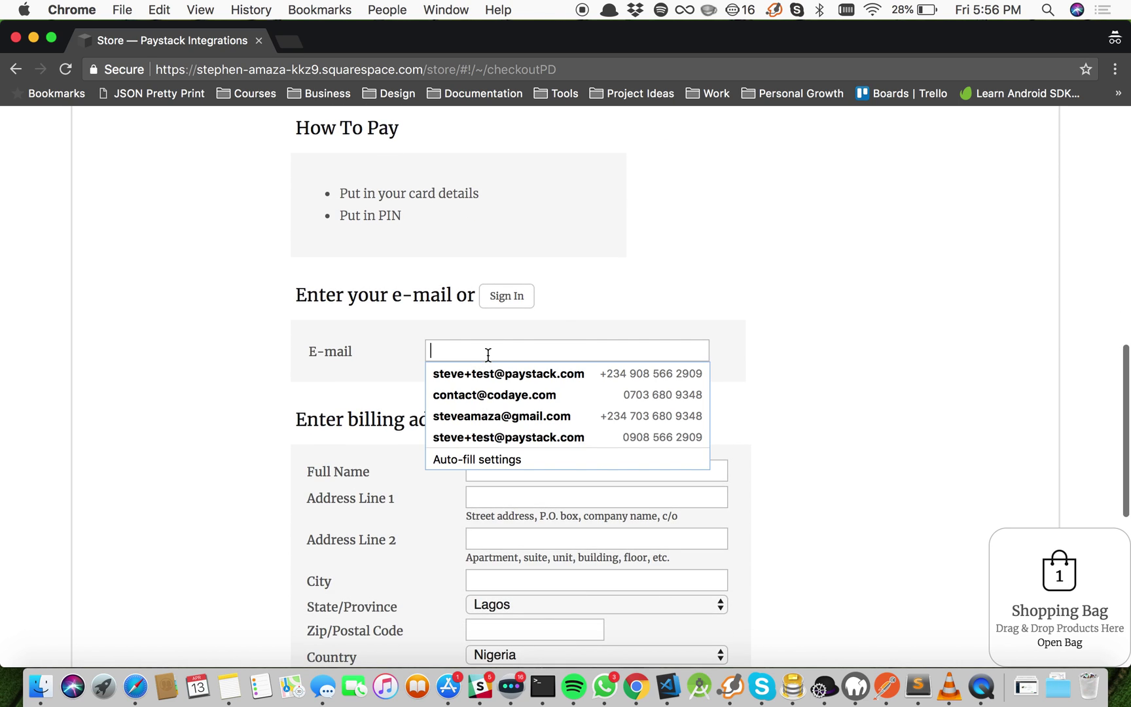
pyautogui.click(504, 372)
pyautogui.scroll(-2, 638, 471)
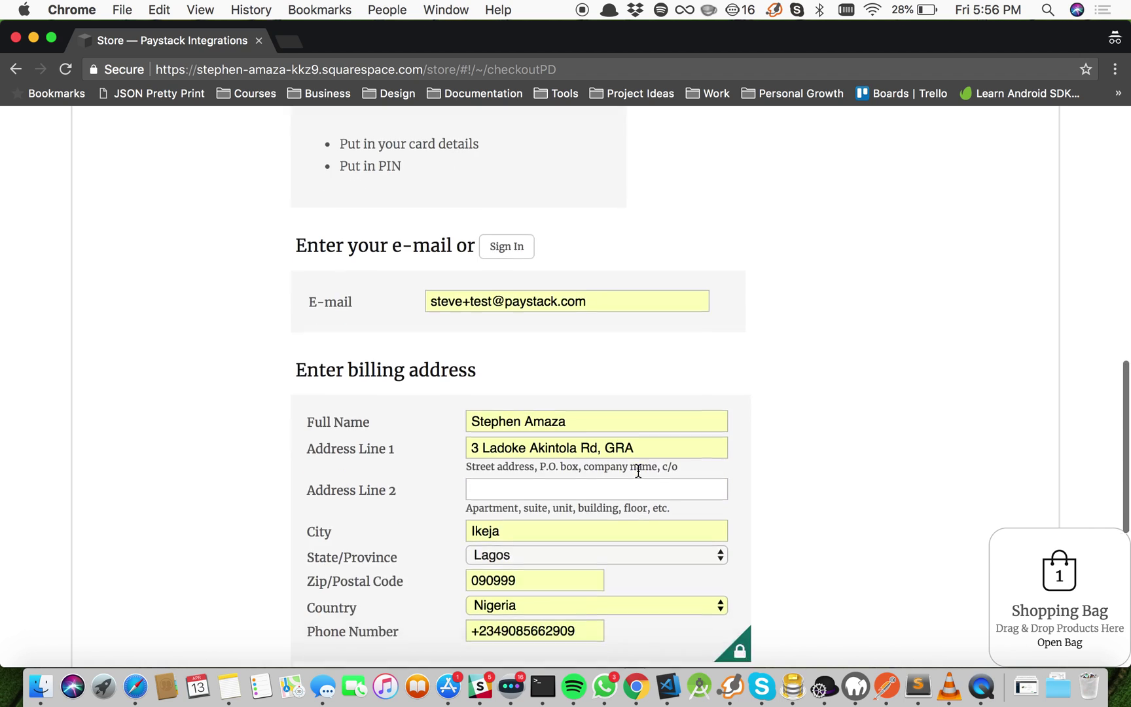
pyautogui.scroll(-6, 638, 471)
pyautogui.click(514, 503)
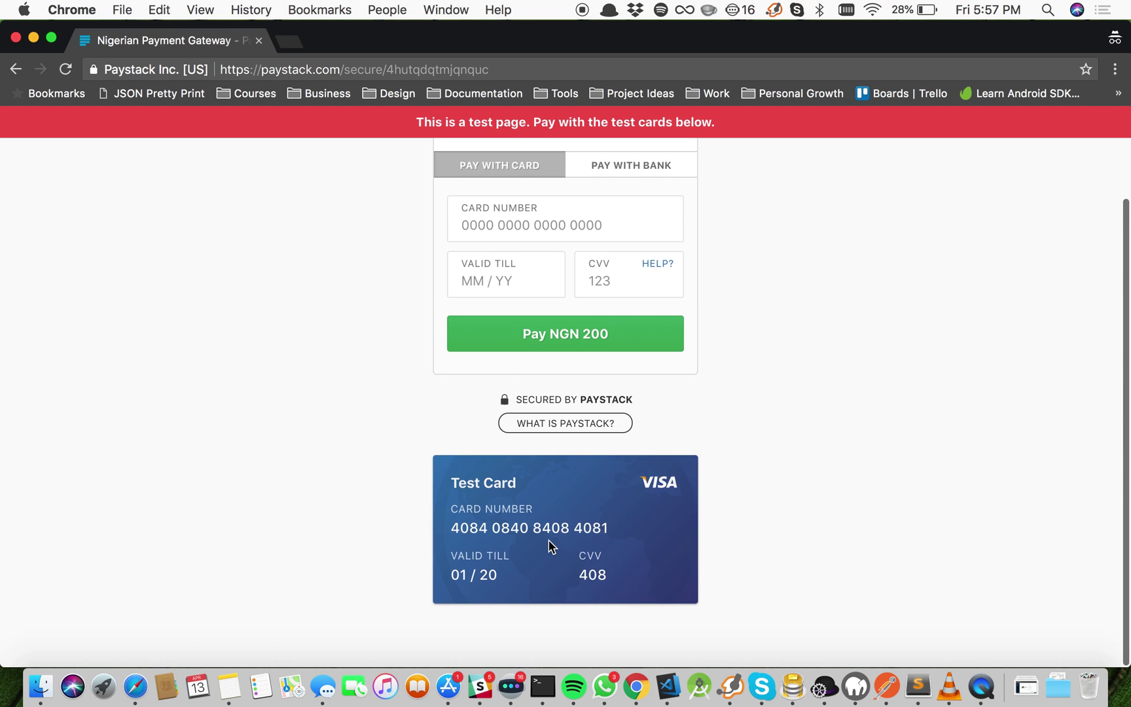
# Step: Paste the copied test card number into Paystack's card number field
pyautogui.click(542, 535)
pyautogui.scroll(3, 733, 385)
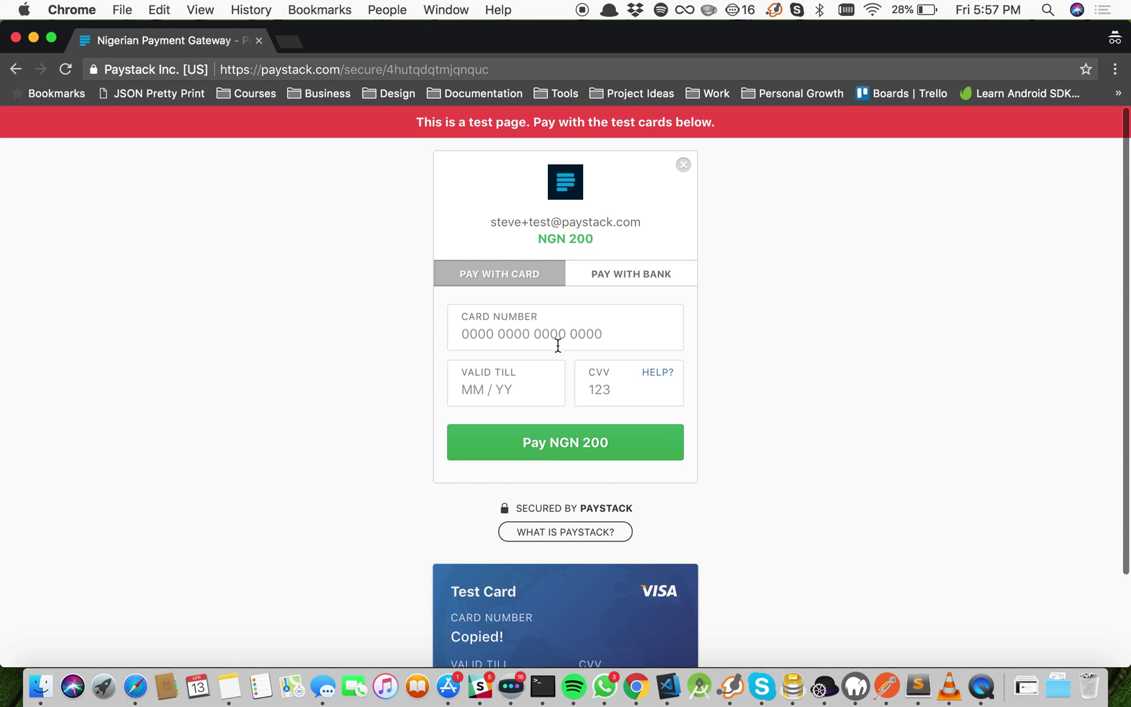
pyautogui.click(532, 327)
pyautogui.click(513, 374)
pyautogui.write('0')
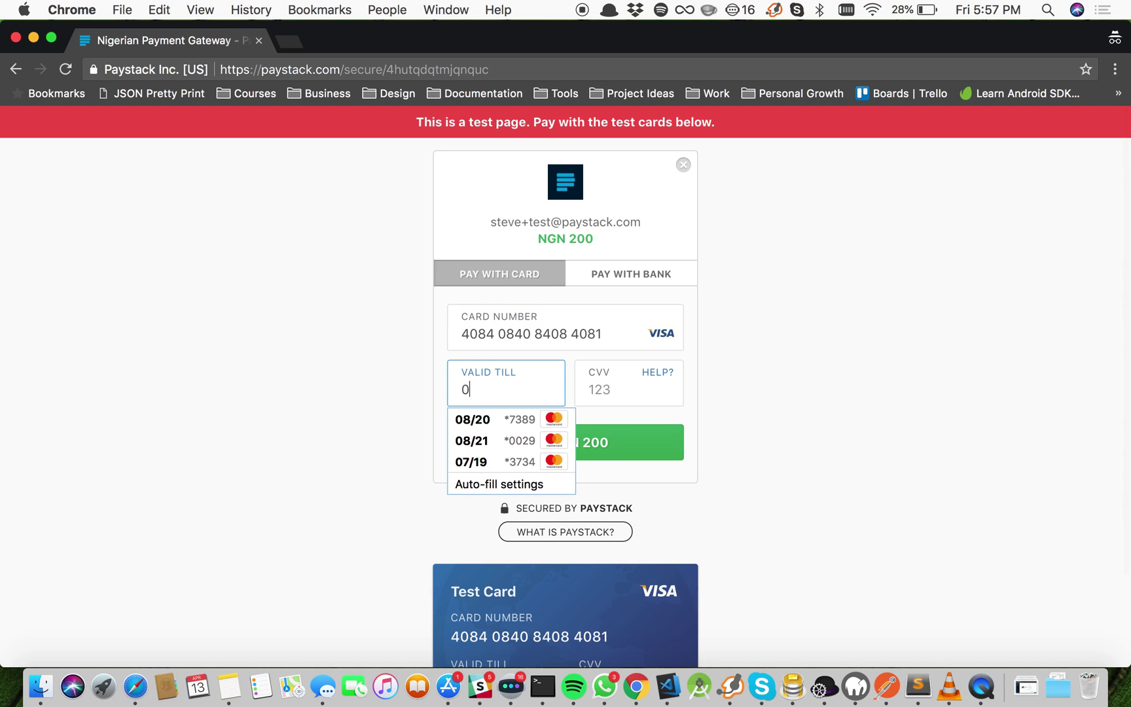
pyautogui.press('BackSpace')
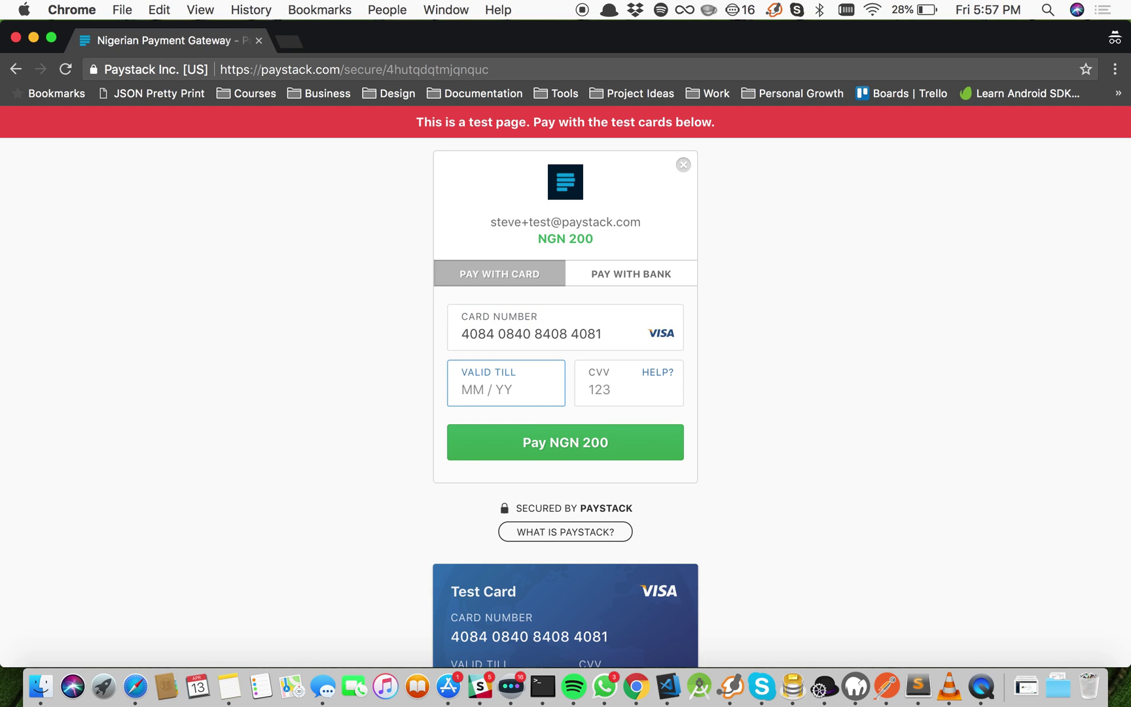
# Step: Fill the card expiry field with the test card's date 01 / 20
pyautogui.scroll(-2, 589, 419)
pyautogui.click(474, 574)
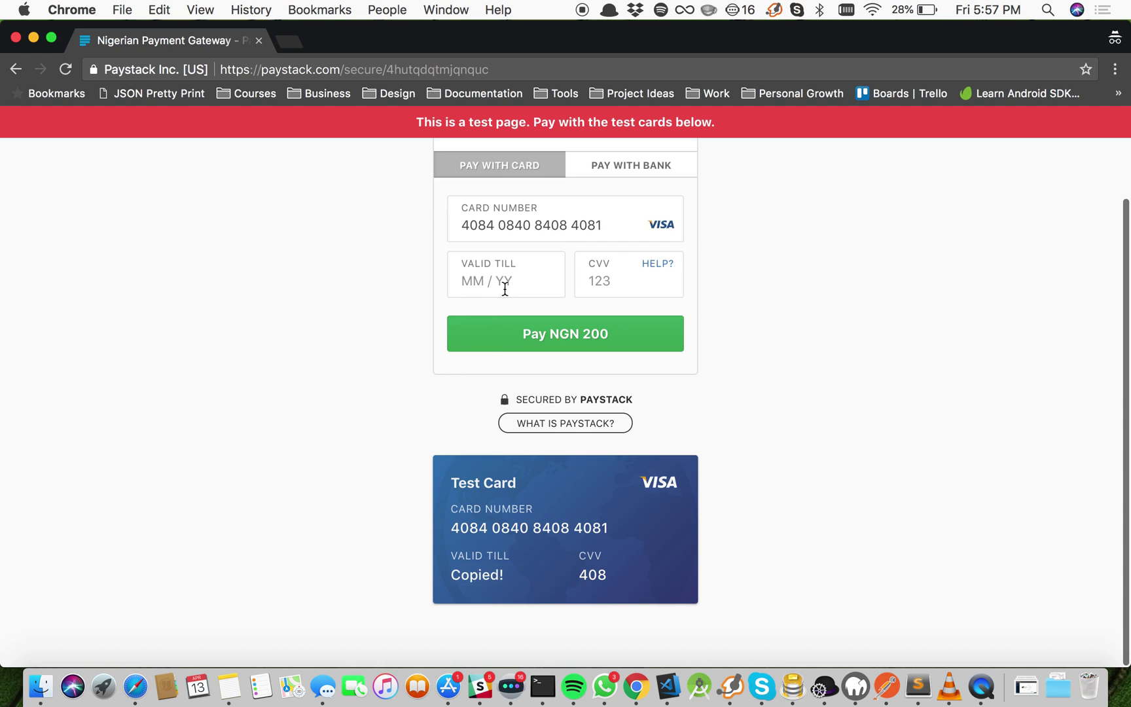
pyautogui.click(502, 284)
pyautogui.press('super+v')
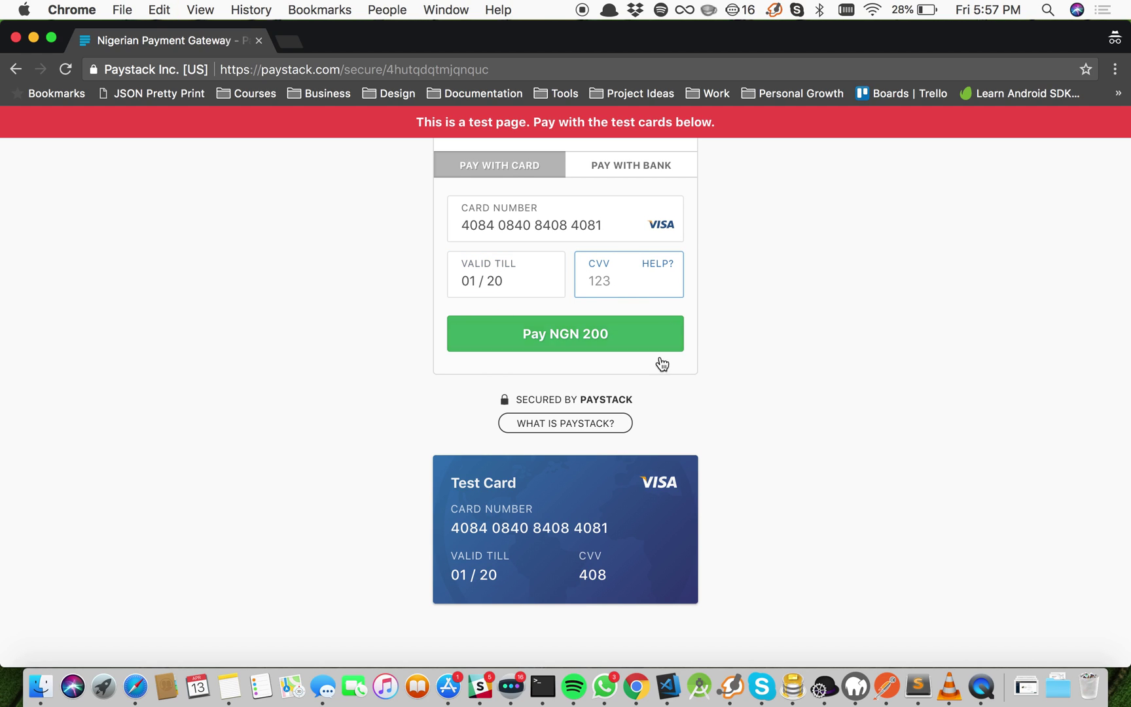
pyautogui.click(596, 575)
pyautogui.click(631, 276)
pyautogui.press('super+v')
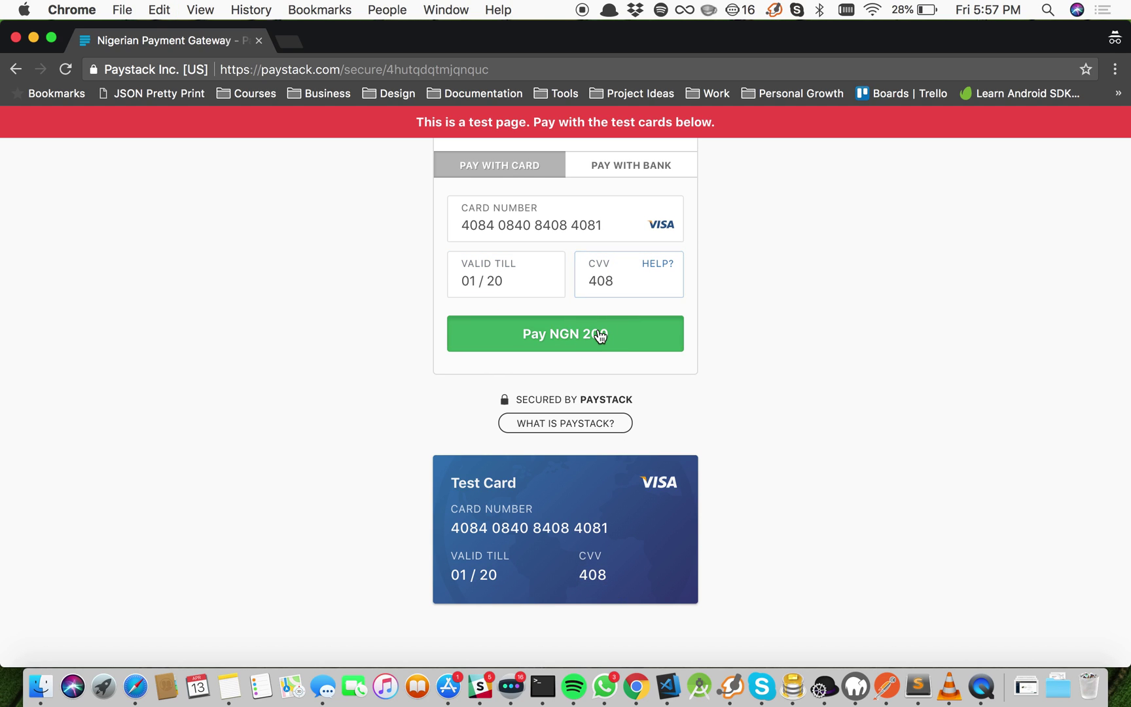
pyautogui.click(599, 335)
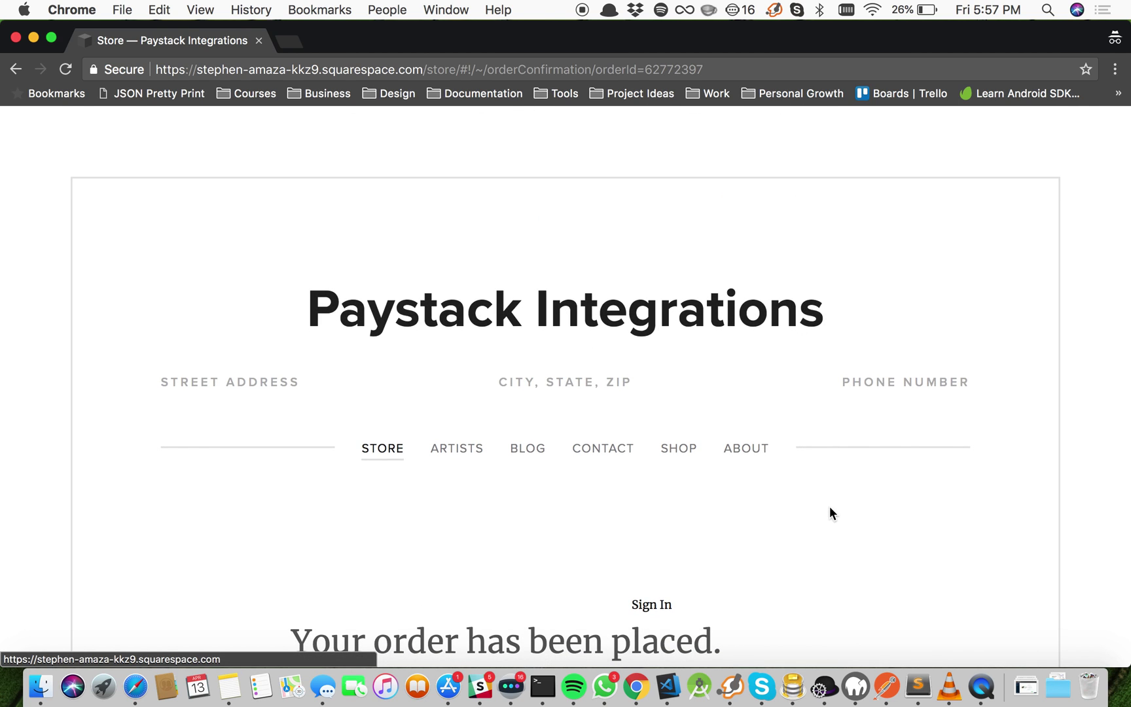
# Step: Scroll through the Designer Tee order confirmation showing N200.00 paid by cards/bank
pyautogui.scroll(-10, 830, 511)
pyautogui.scroll(-8, 829, 511)
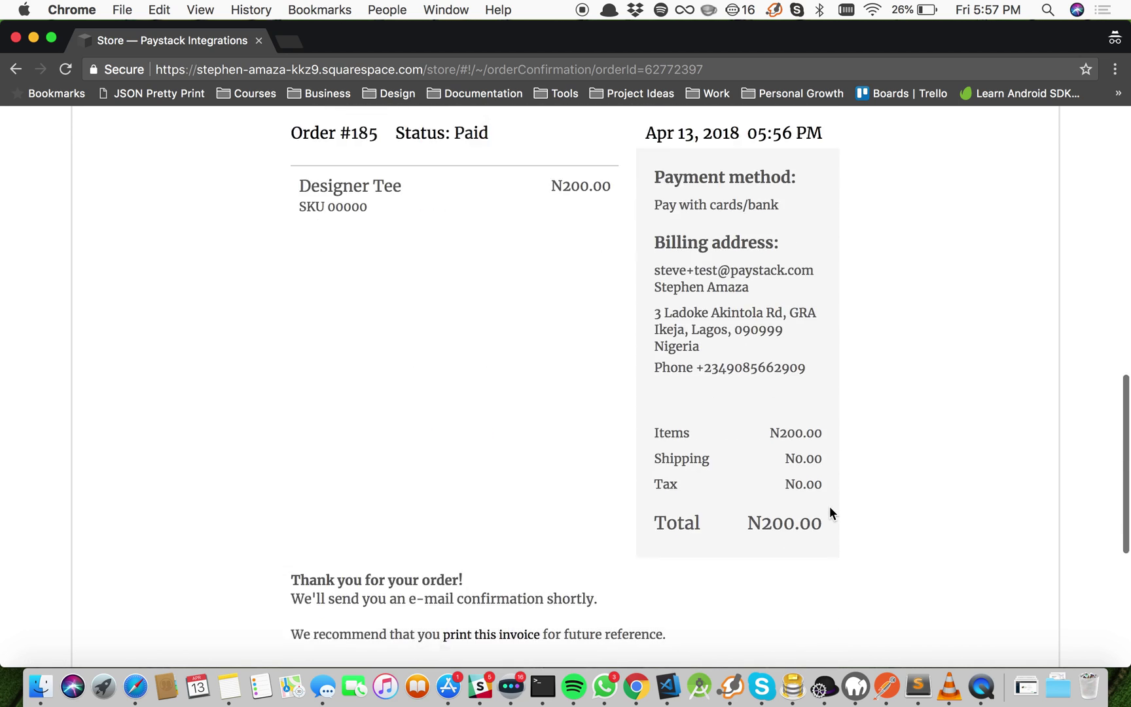
pyautogui.scroll(18, 830, 511)
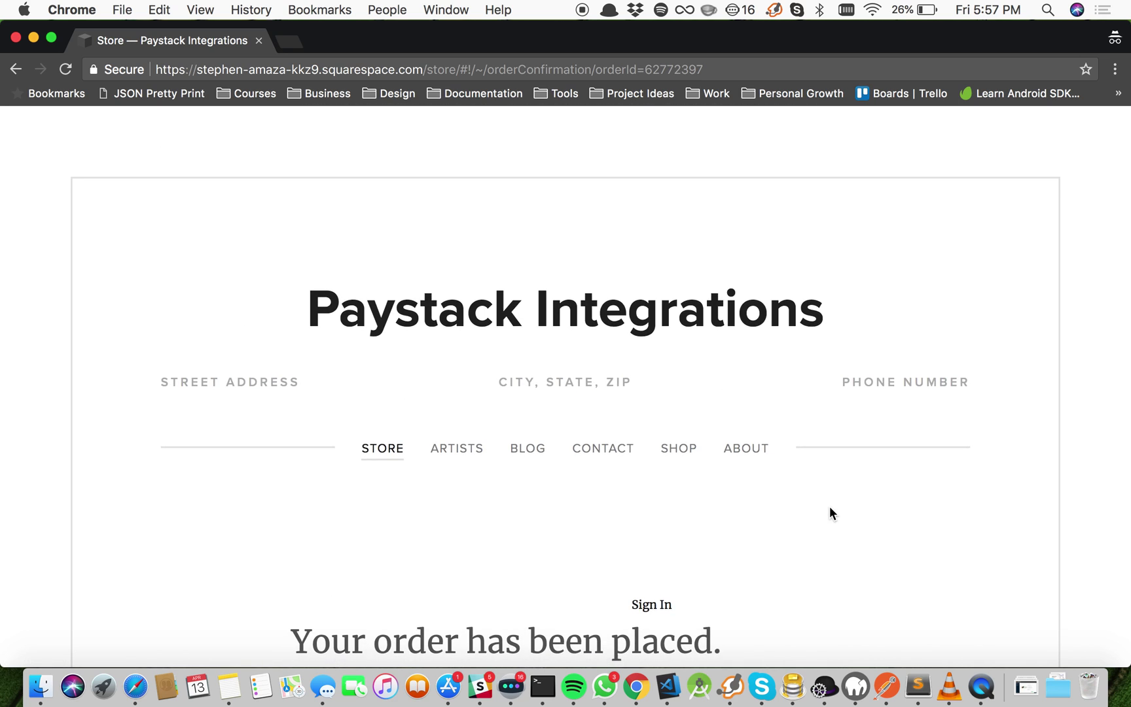
pyautogui.scroll(-12, 830, 511)
pyautogui.scroll(-8, 830, 507)
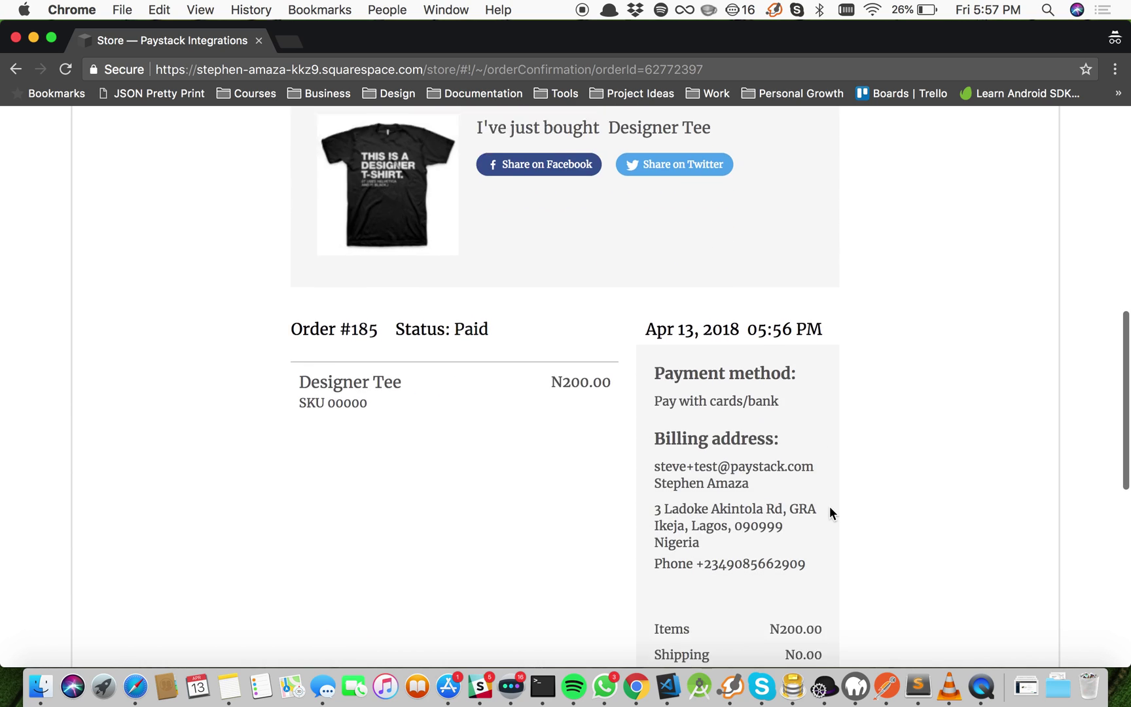